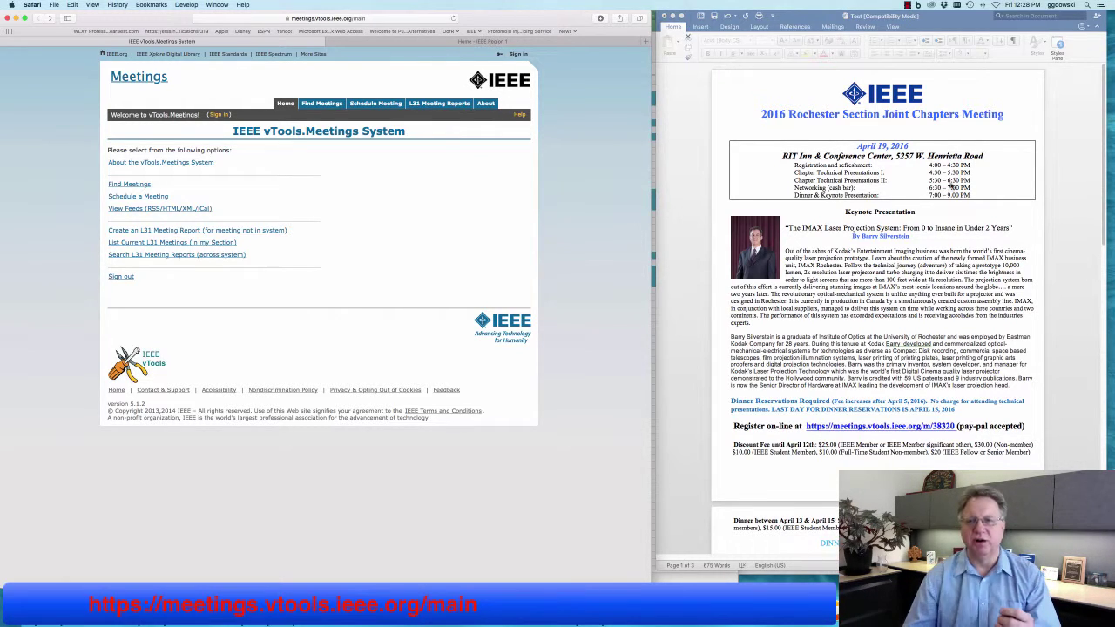
# Sign in to vTools with the account password and start a new Schedule Meeting Form.
pyautogui.click(884, 207)
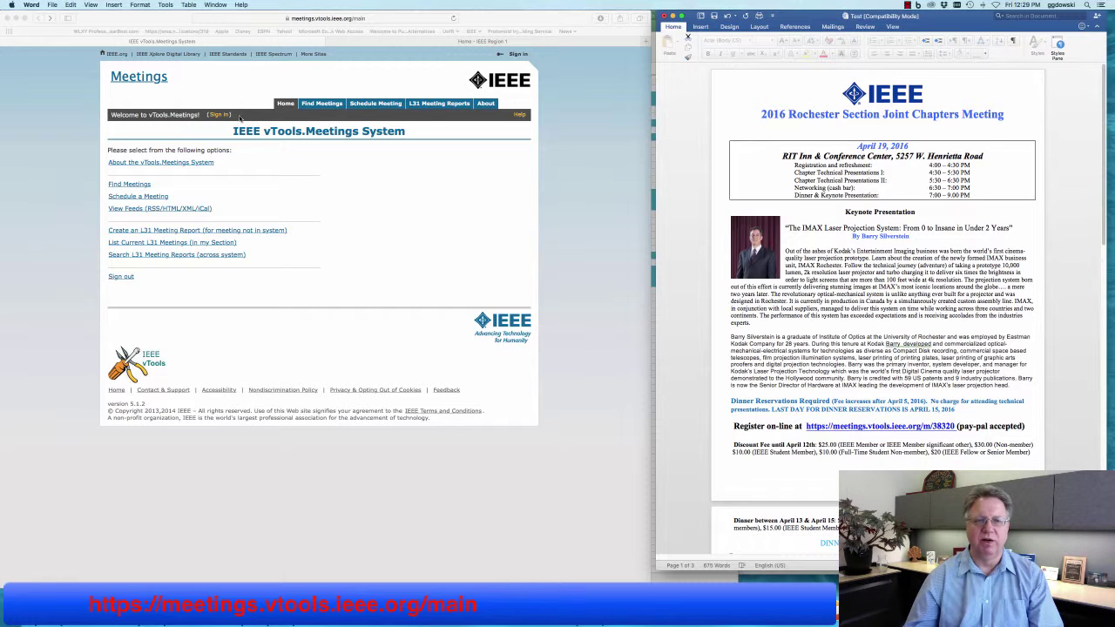
pyautogui.click(213, 128)
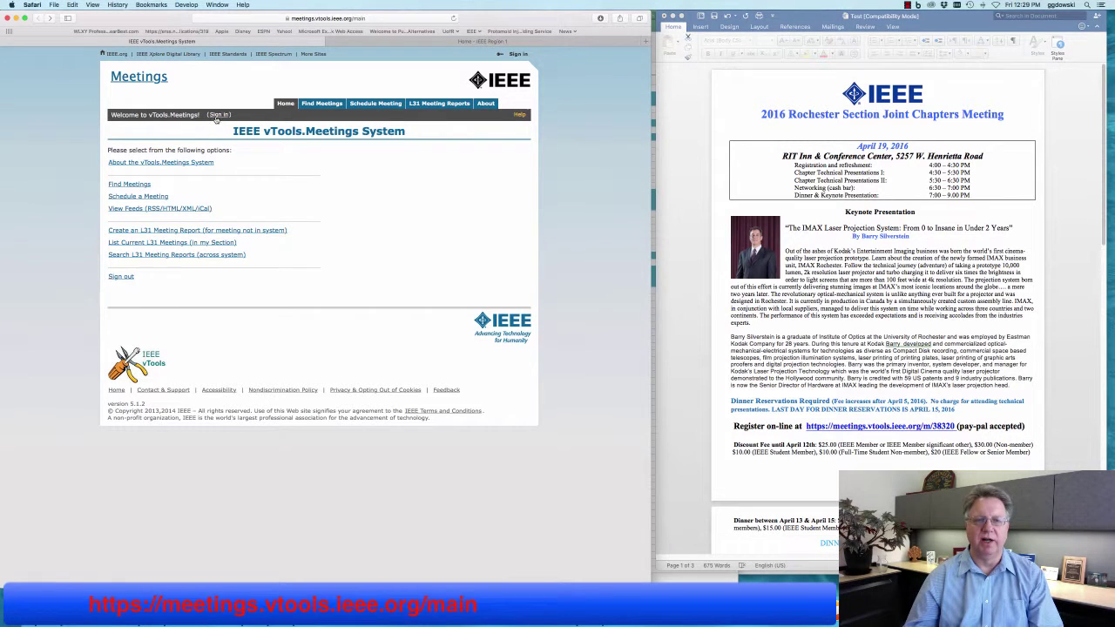
pyautogui.click(218, 115)
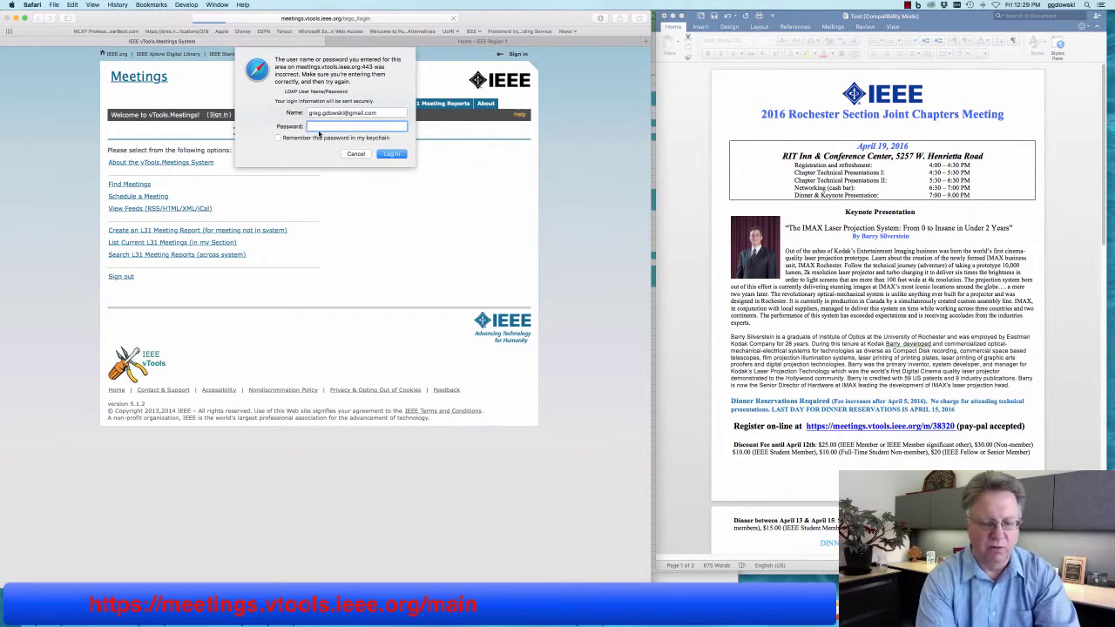
pyautogui.write('••••••••')
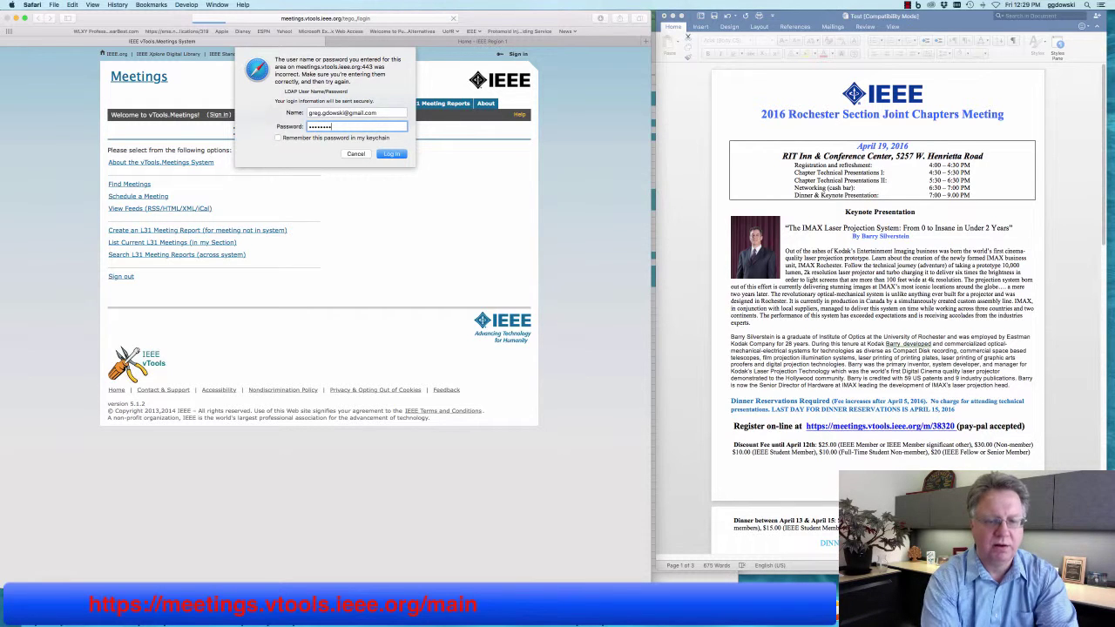
pyautogui.press('Return')
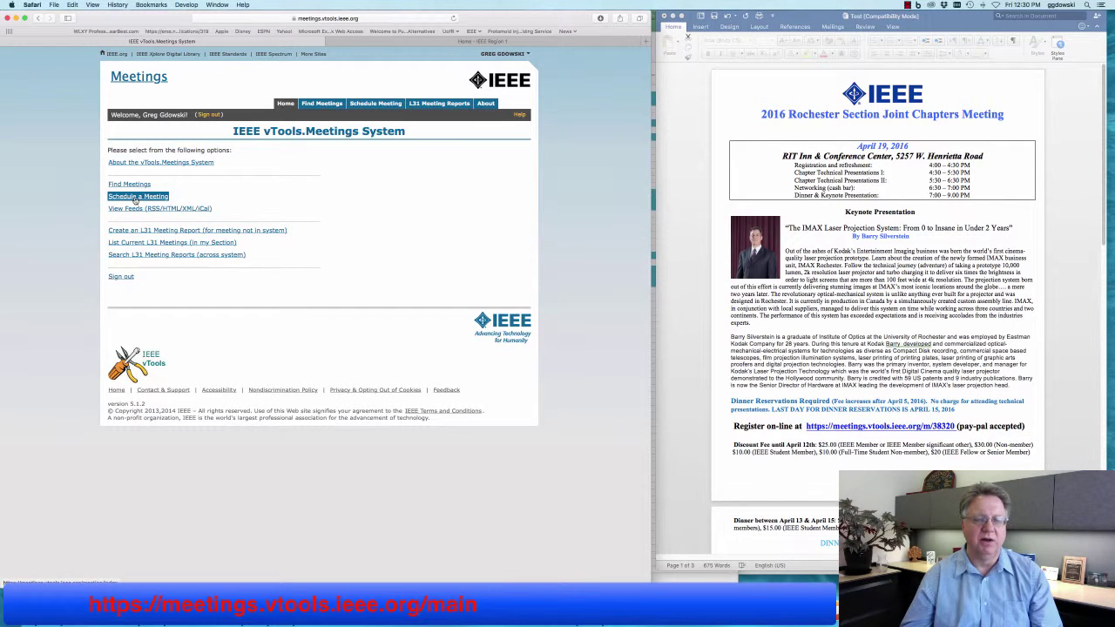
pyautogui.click(135, 199)
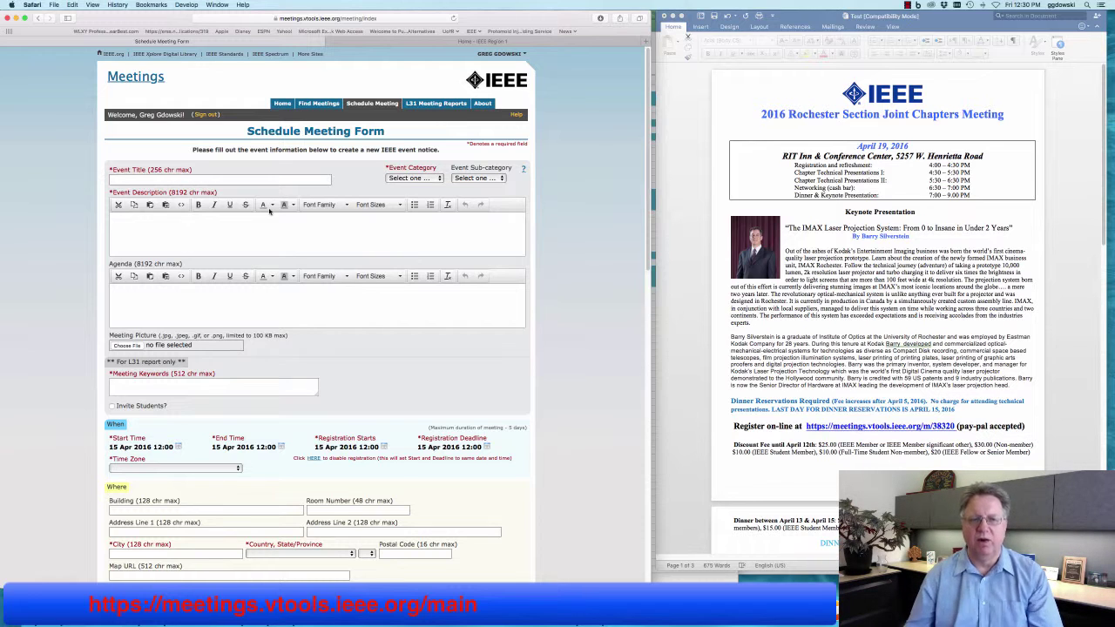
# Copy the flyer heading '2016 Rochester Section Joint Chapters Meeting' into the Event Title field.
pyautogui.click(754, 130)
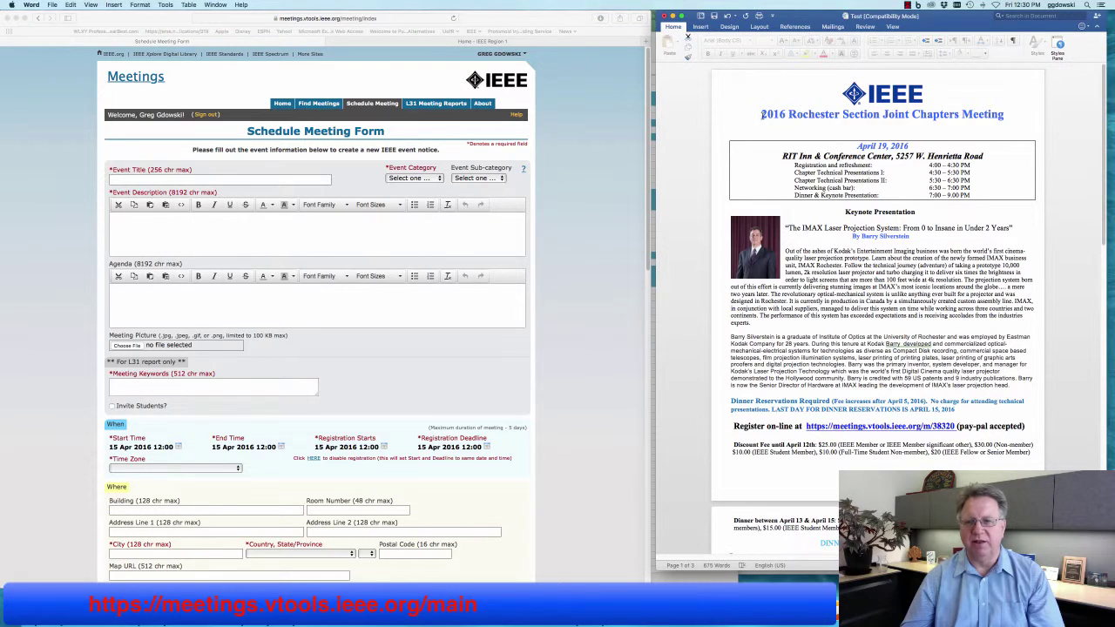
pyautogui.moveTo(762, 114); pyautogui.dragTo(1006, 114)
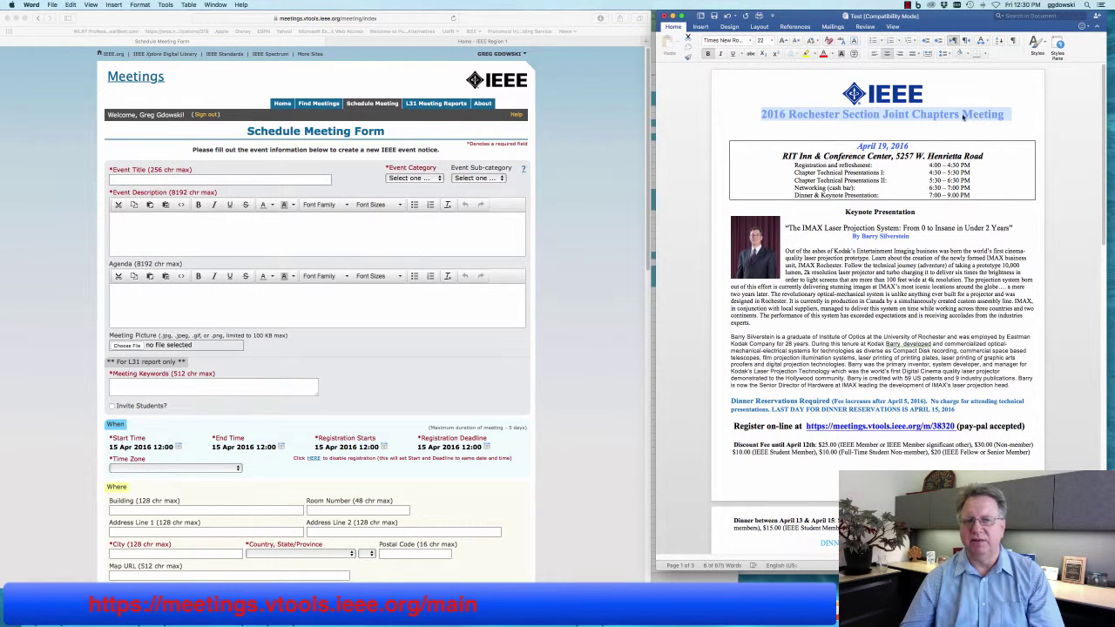
pyautogui.rightClick(962, 114)
pyautogui.click(979, 128)
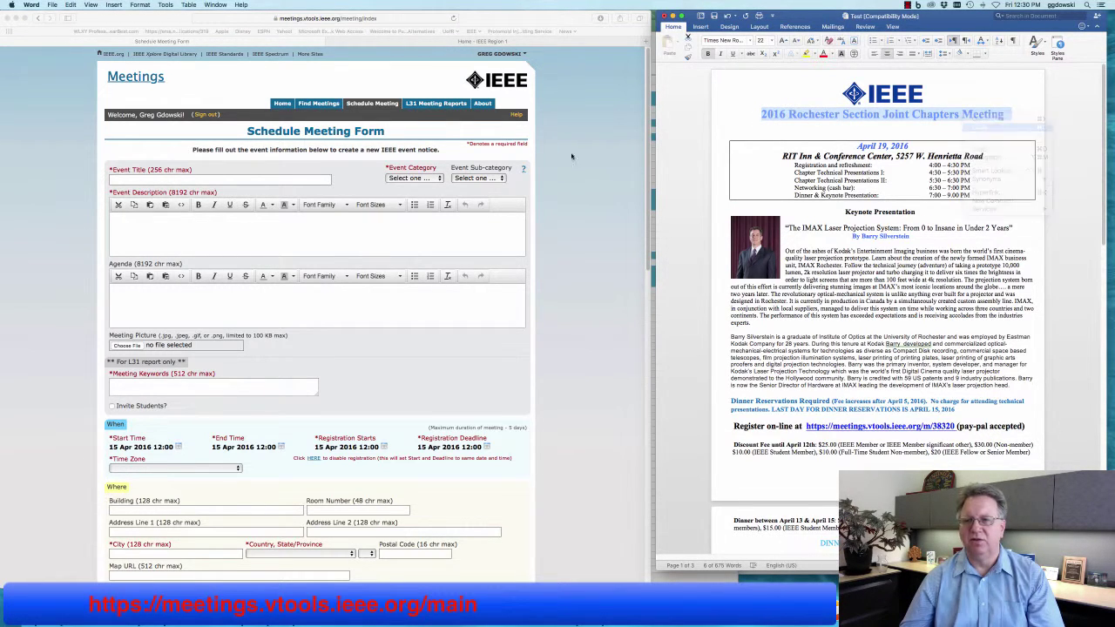
pyautogui.click(224, 180)
pyautogui.rightClick(224, 179)
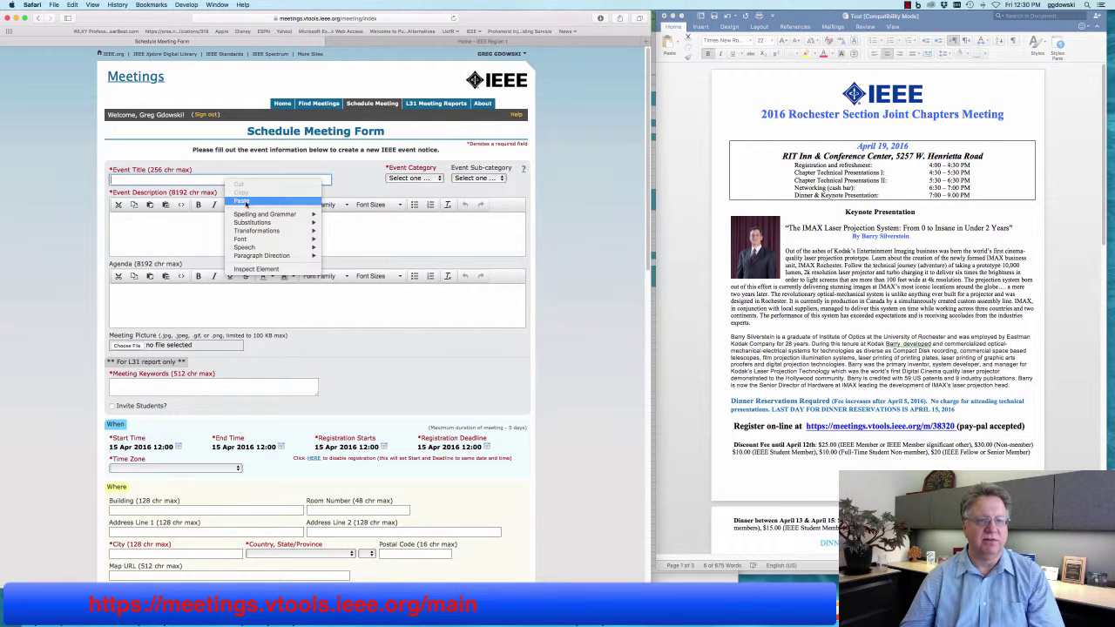
pyautogui.click(243, 201)
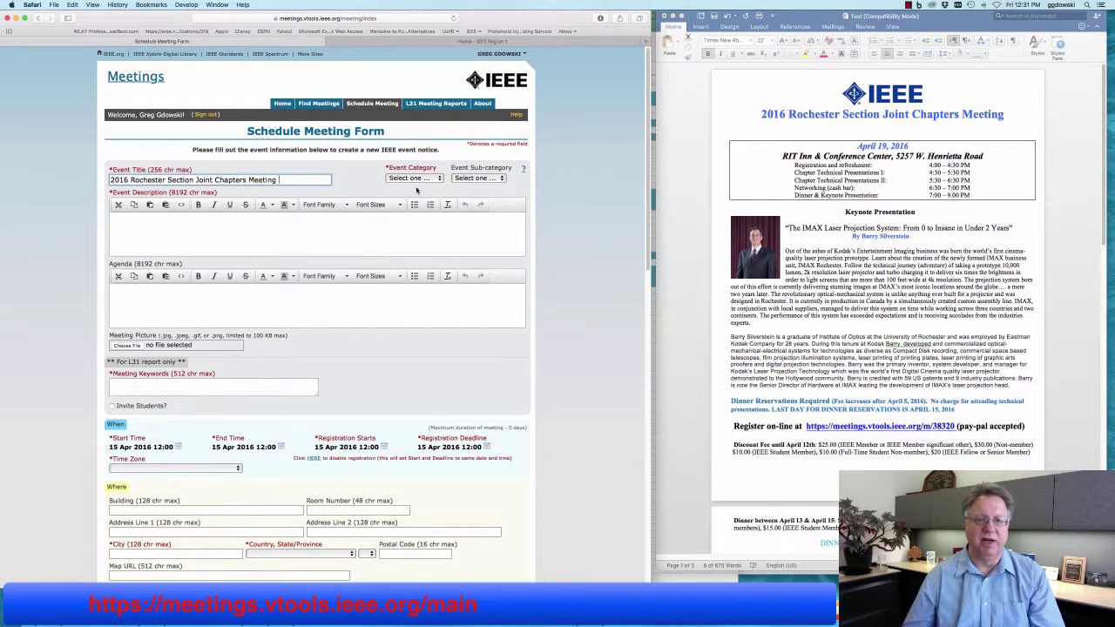
pyautogui.click(421, 181)
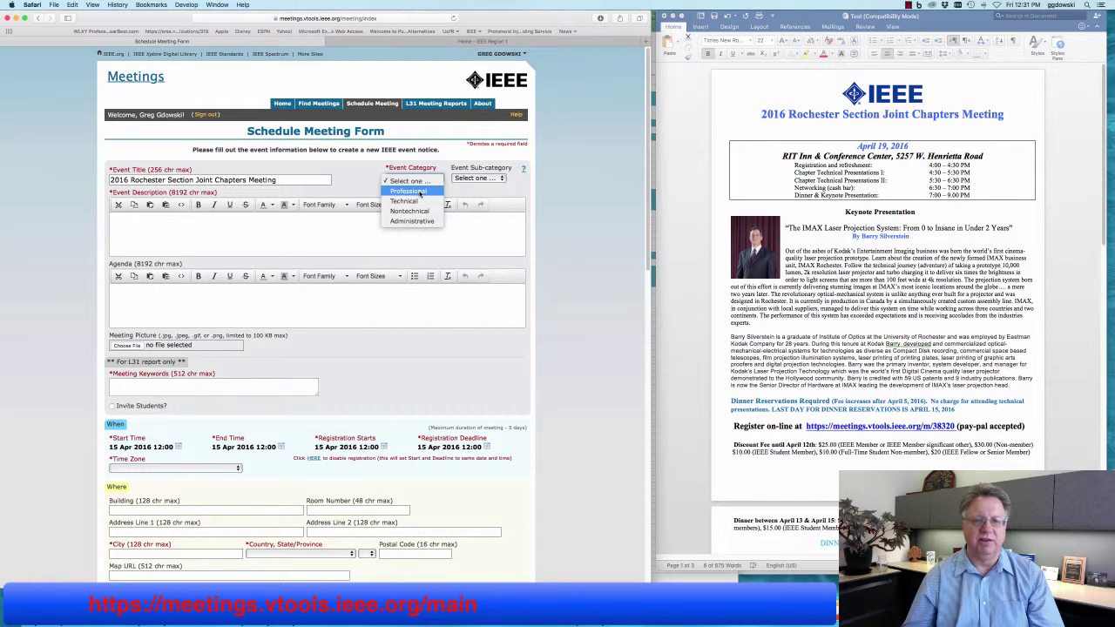
# Set Event Category to Professional and Event Sub-category to Professional Development.
pyautogui.click(420, 192)
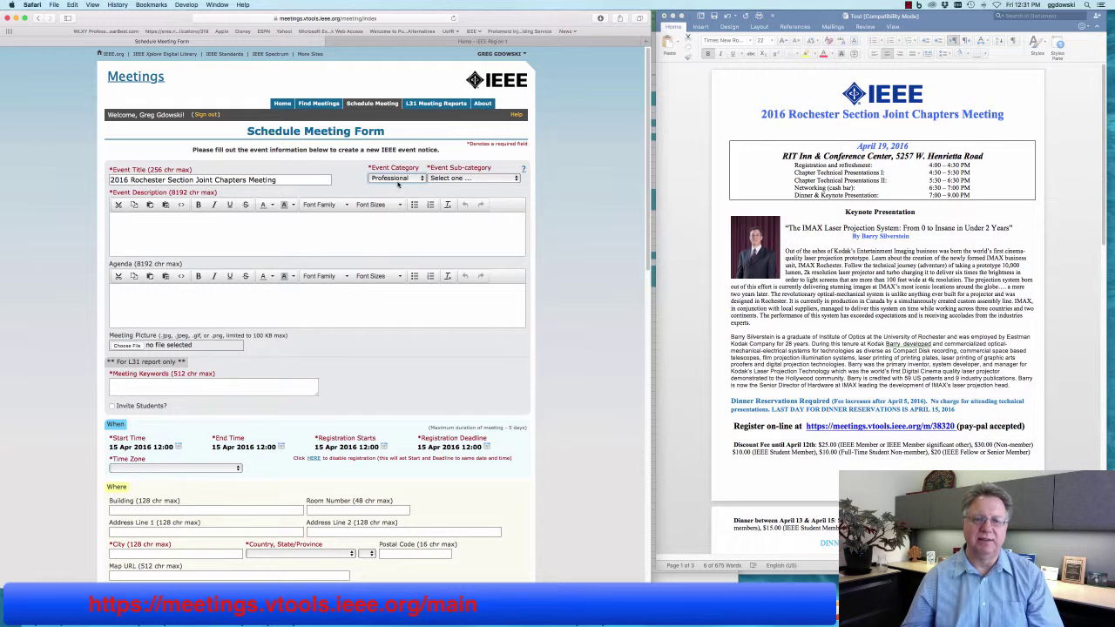
pyautogui.click(465, 178)
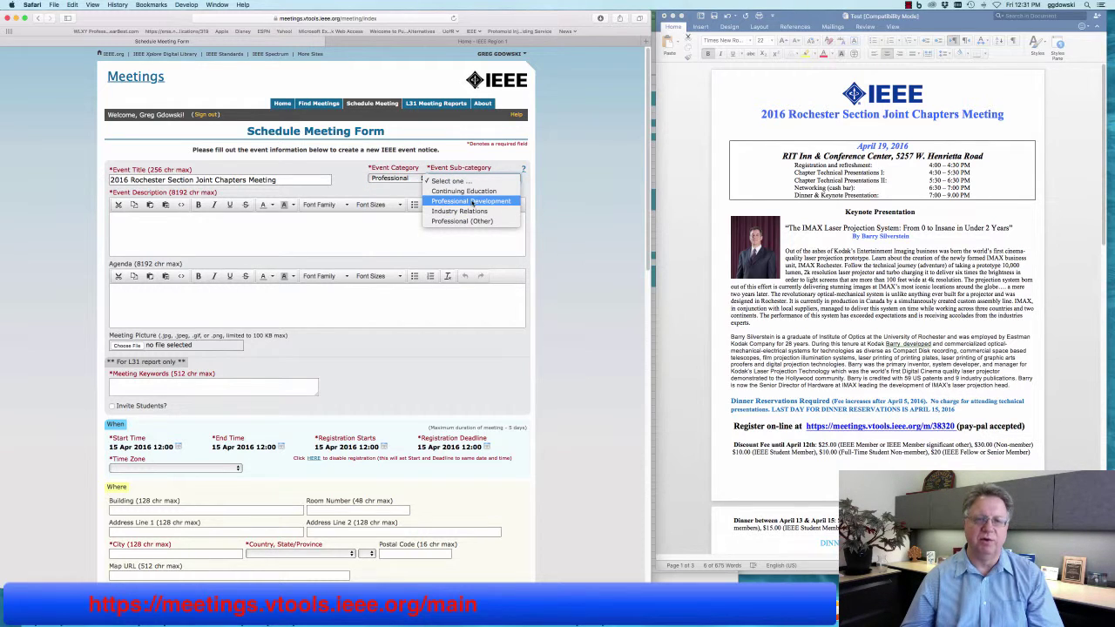
pyautogui.click(473, 201)
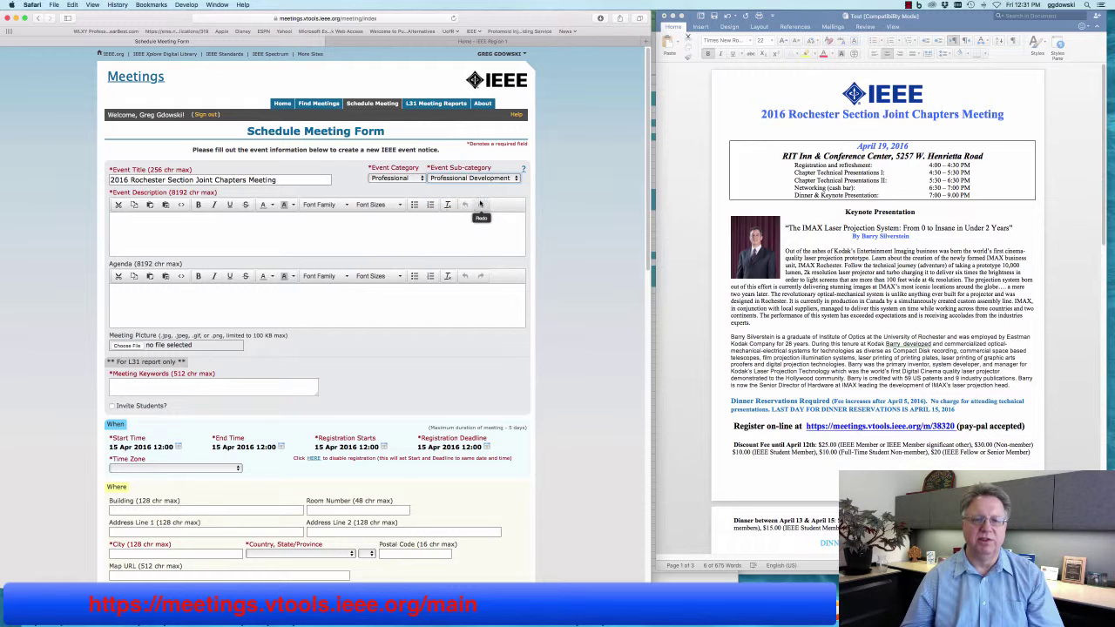
pyautogui.click(477, 230)
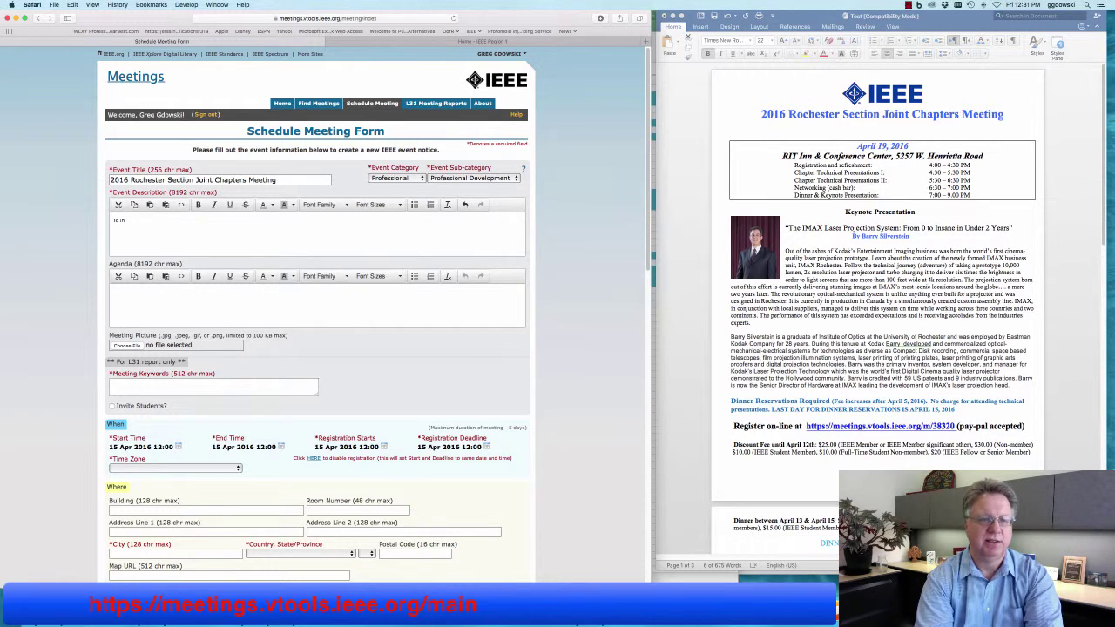
# Write the event description 'To invite the best engineers in the Rochester Area to Network.'.
pyautogui.write('vite th')
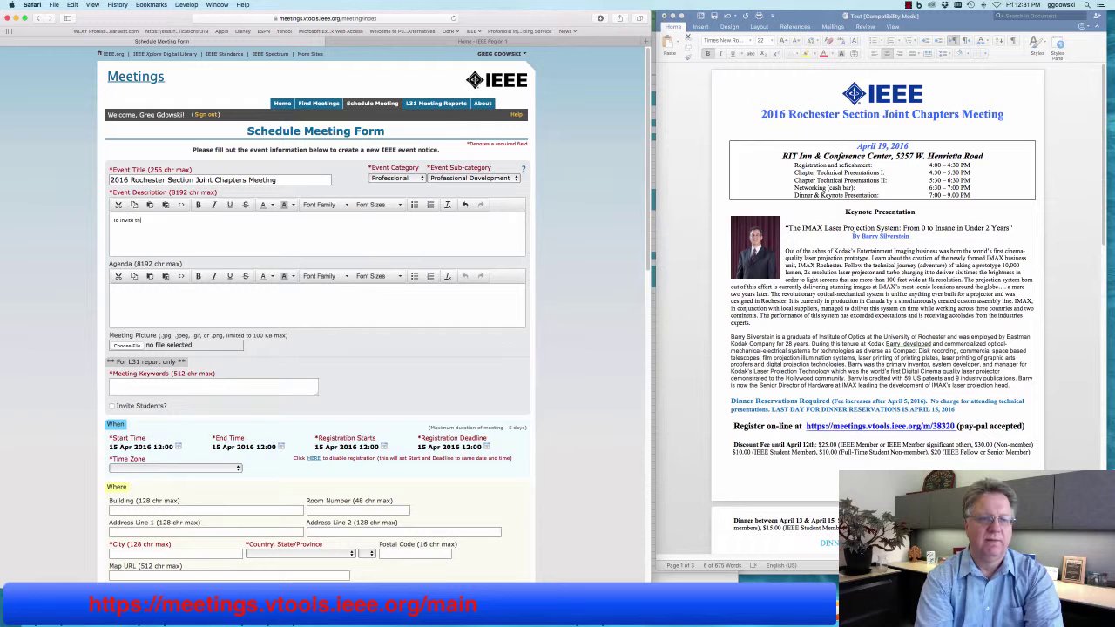
pyautogui.write('e best ')
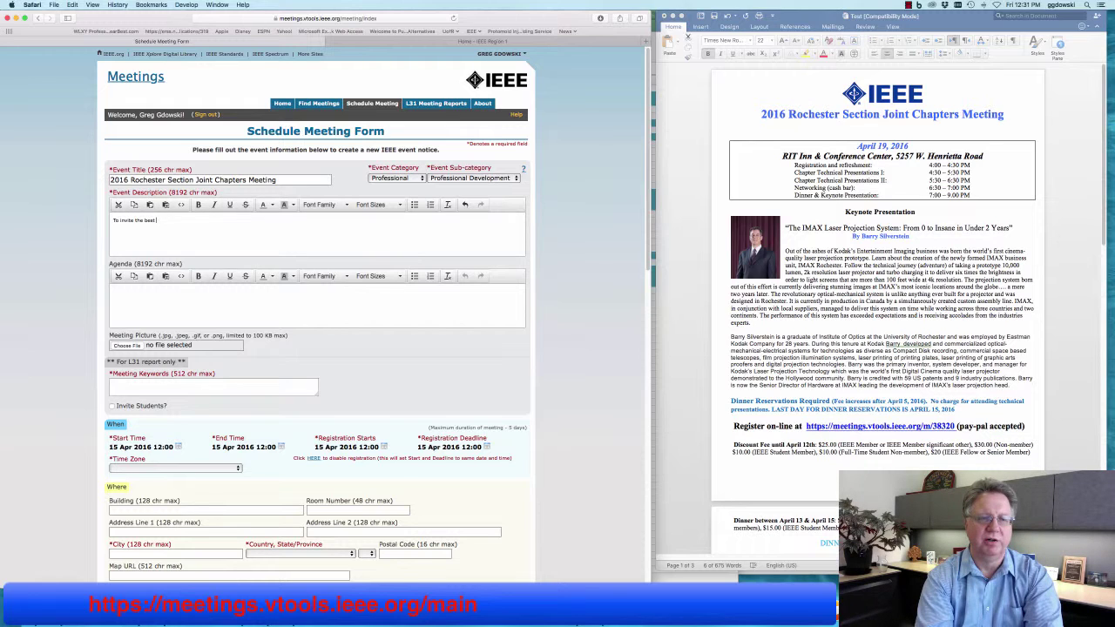
pyautogui.write('engineers in teh')
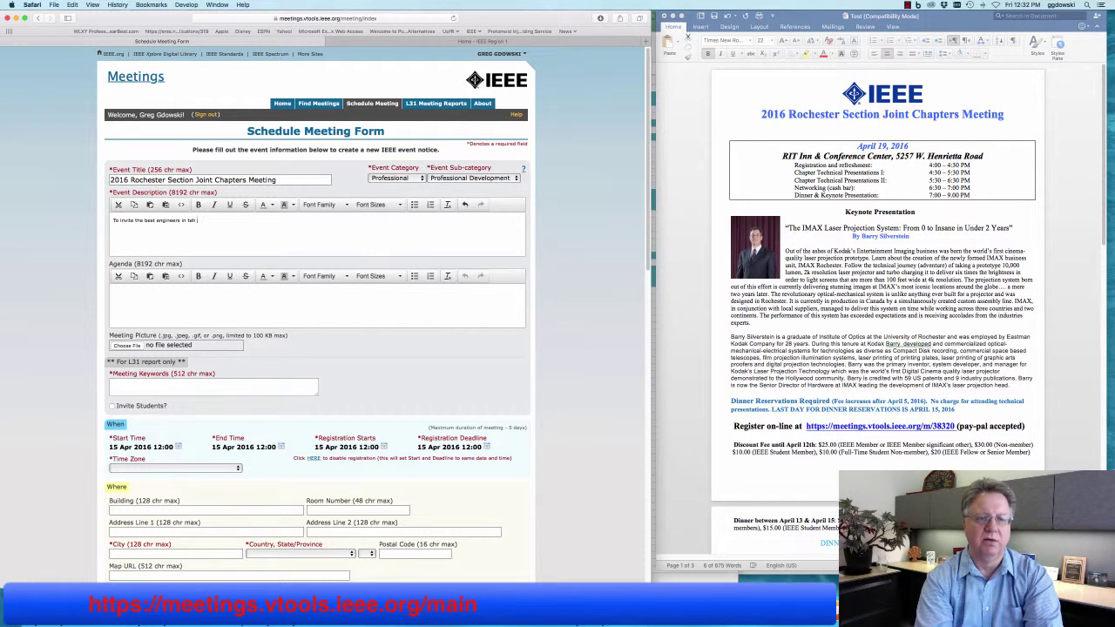
pyautogui.press('BackSpace')
pyautogui.press('BackSpace')
pyautogui.write('he Roc')
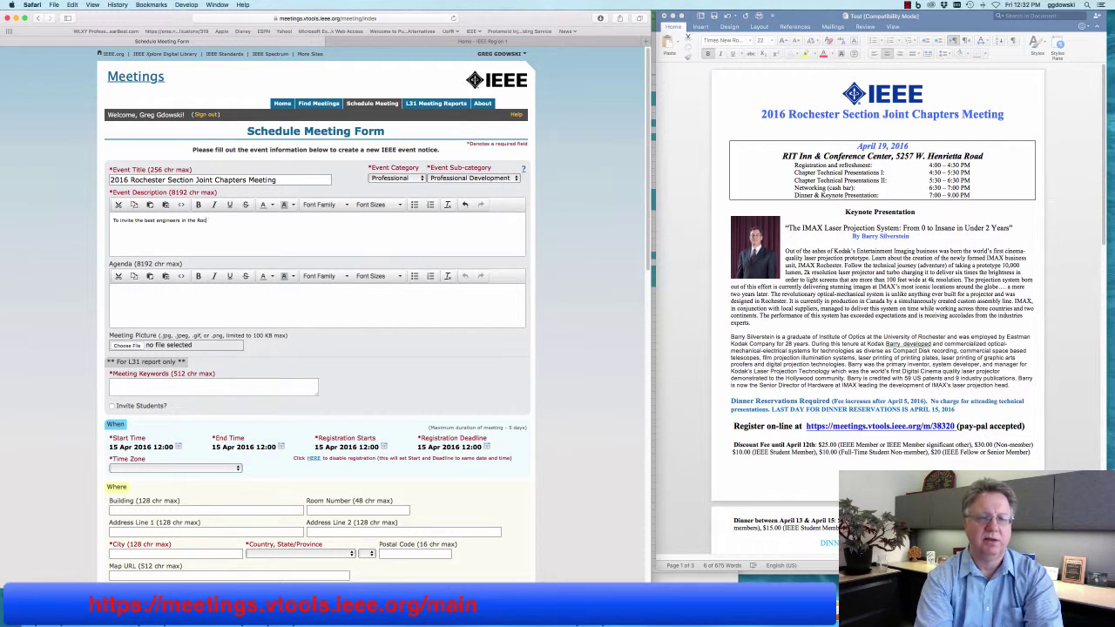
pyautogui.write('hester A')
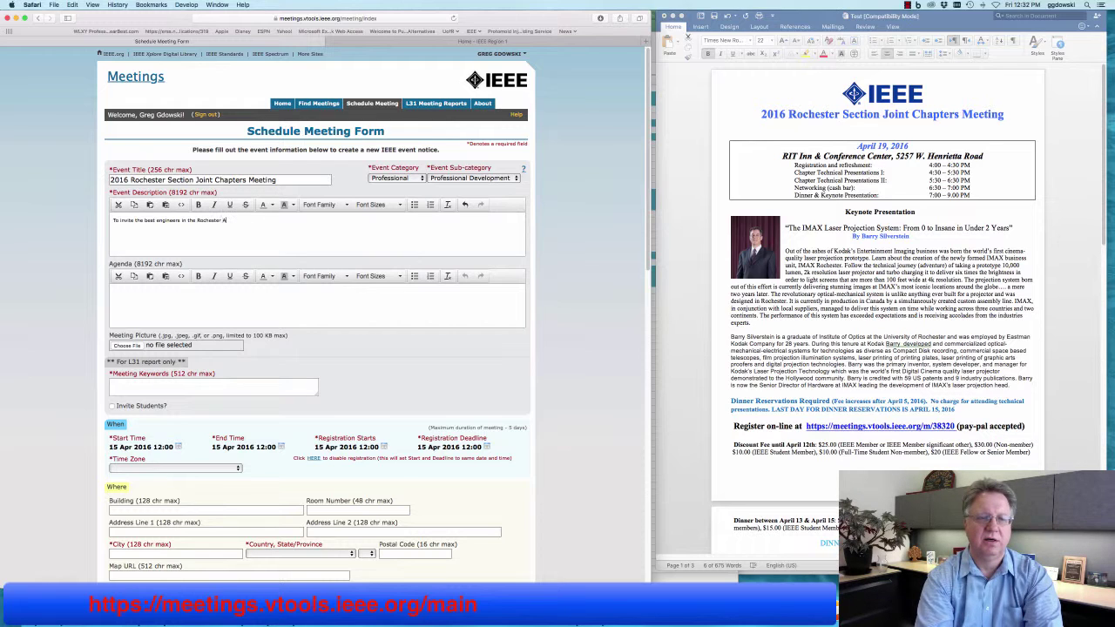
pyautogui.write('rea to Netw')
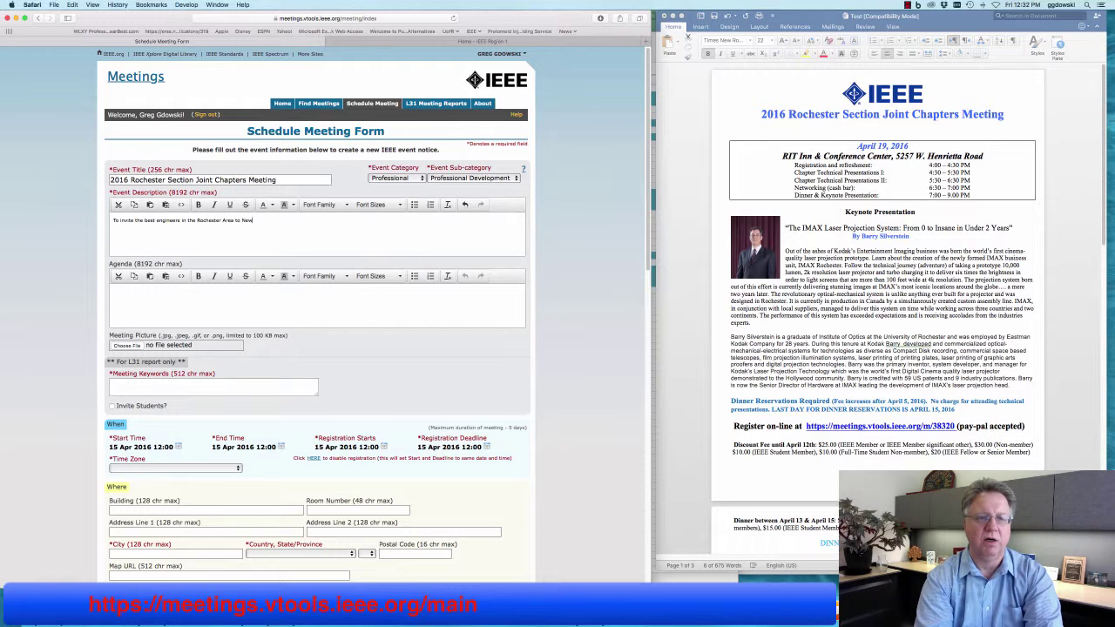
pyautogui.write('ork.')
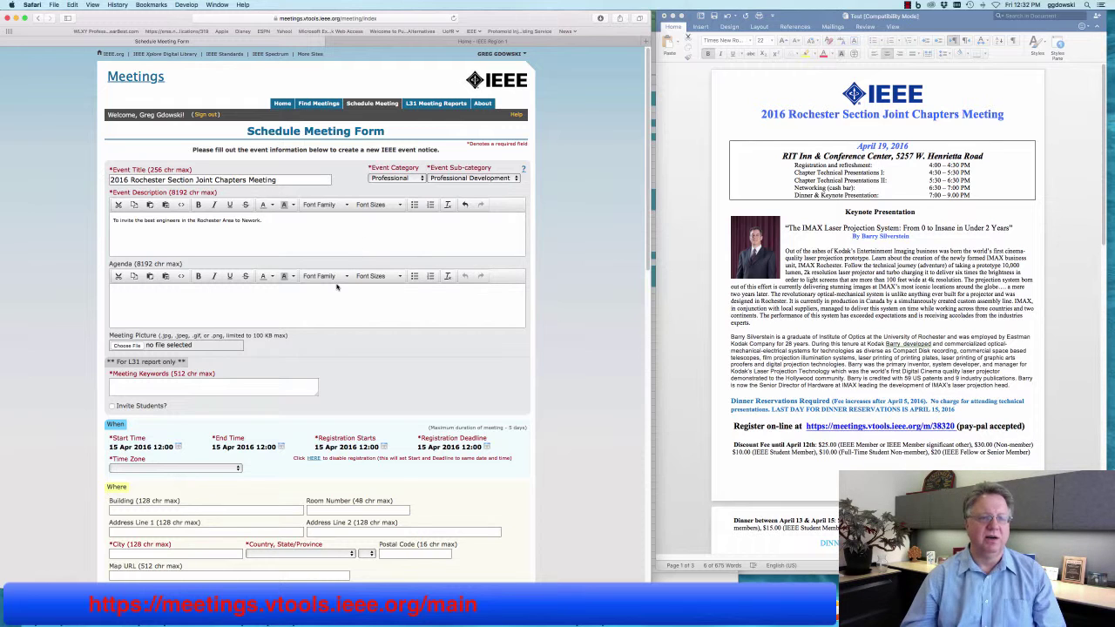
pyautogui.click(314, 303)
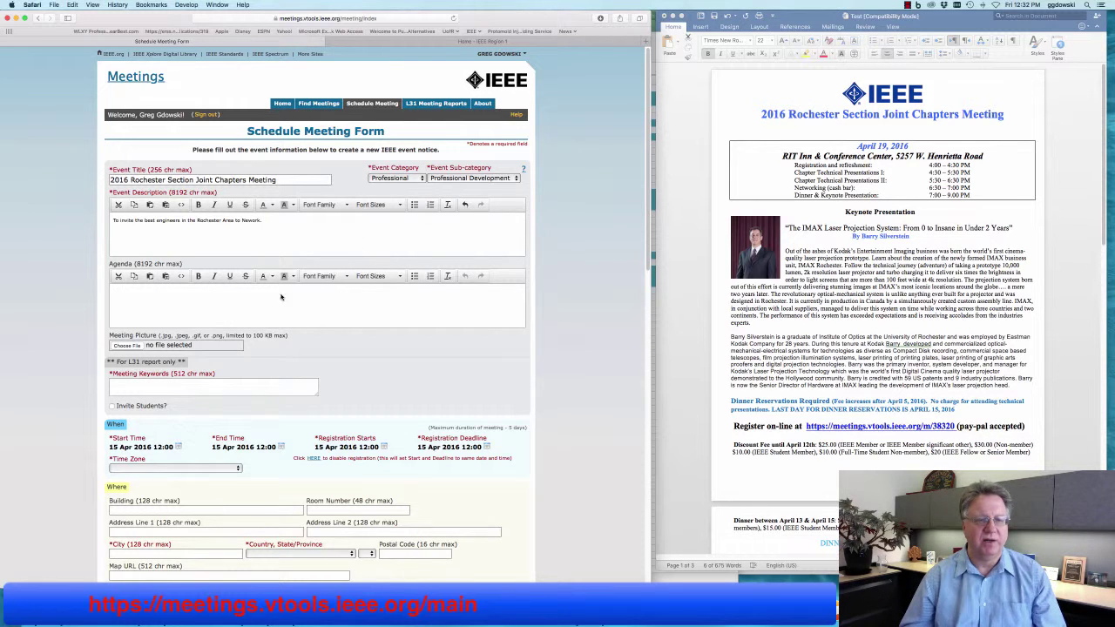
pyautogui.click(894, 295)
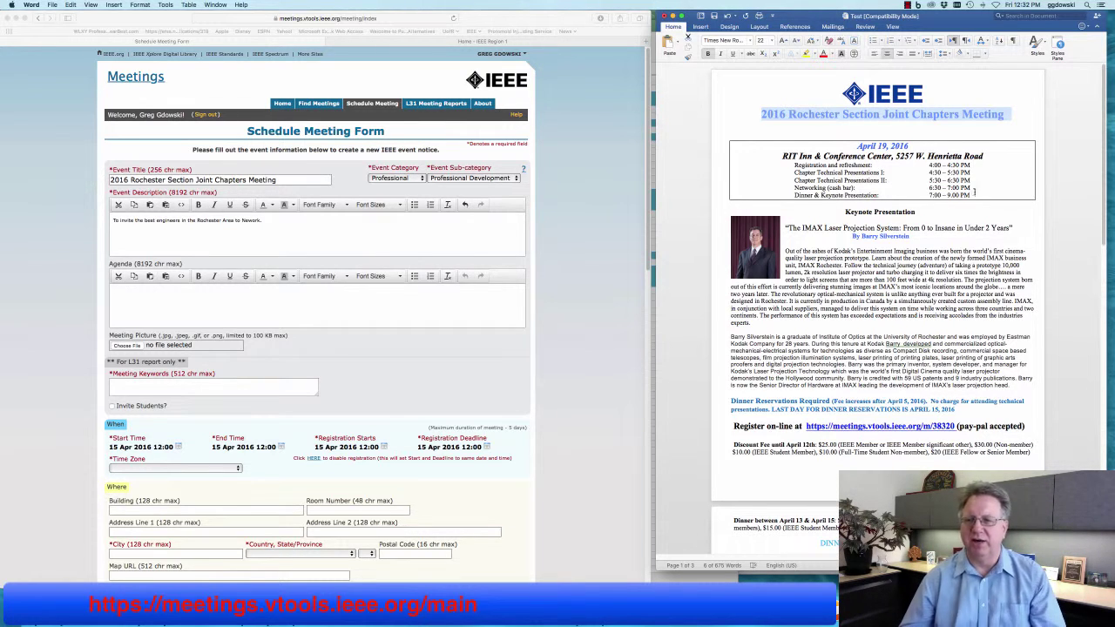
# Copy the flyer's schedule and paste it into the Agenda as plain text.
pyautogui.moveTo(975, 192); pyautogui.dragTo(737, 168)
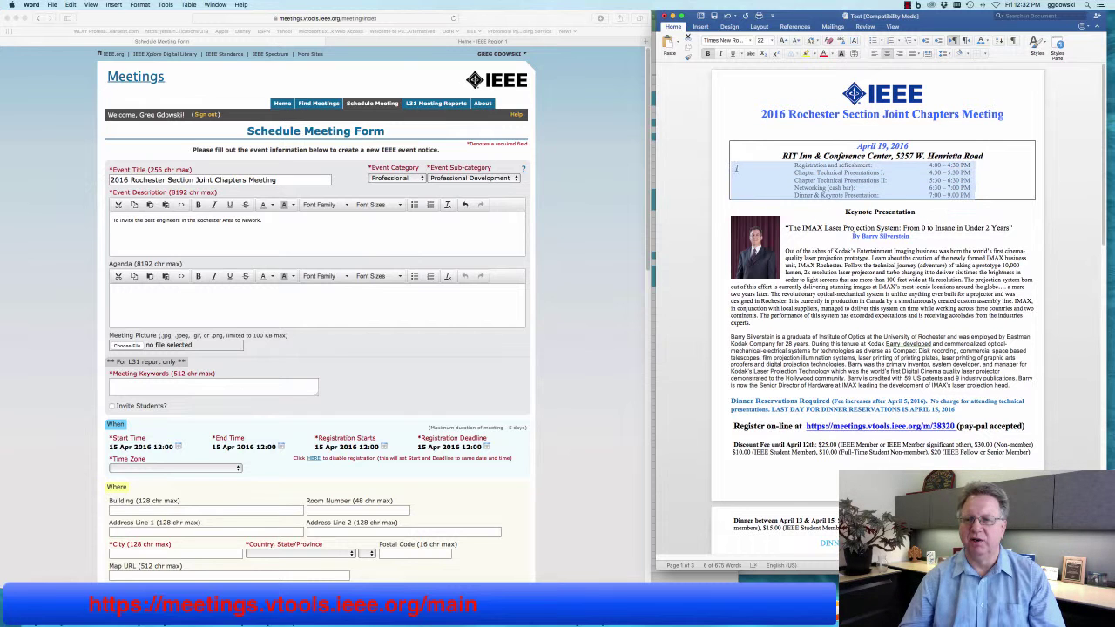
pyautogui.rightClick(777, 178)
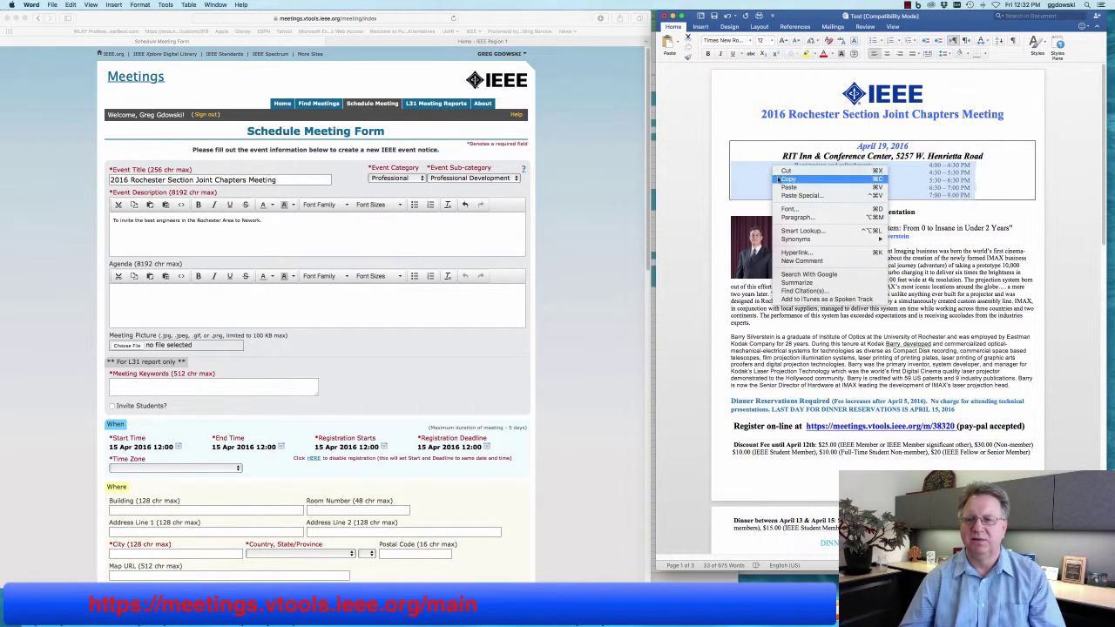
pyautogui.click(788, 179)
pyautogui.click(274, 305)
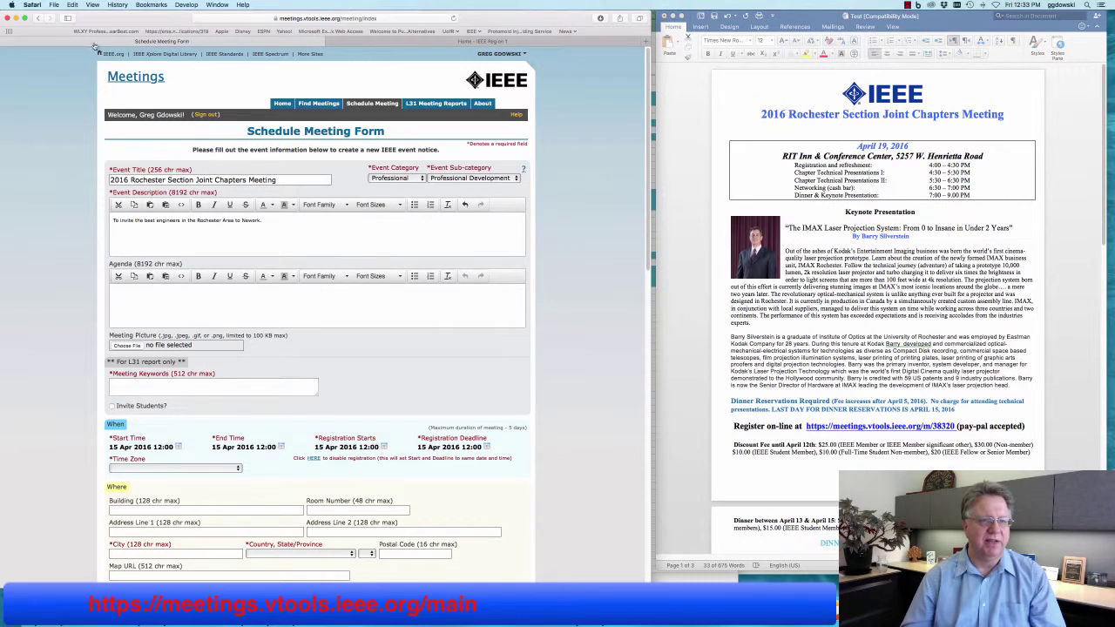
pyautogui.click(72, 4)
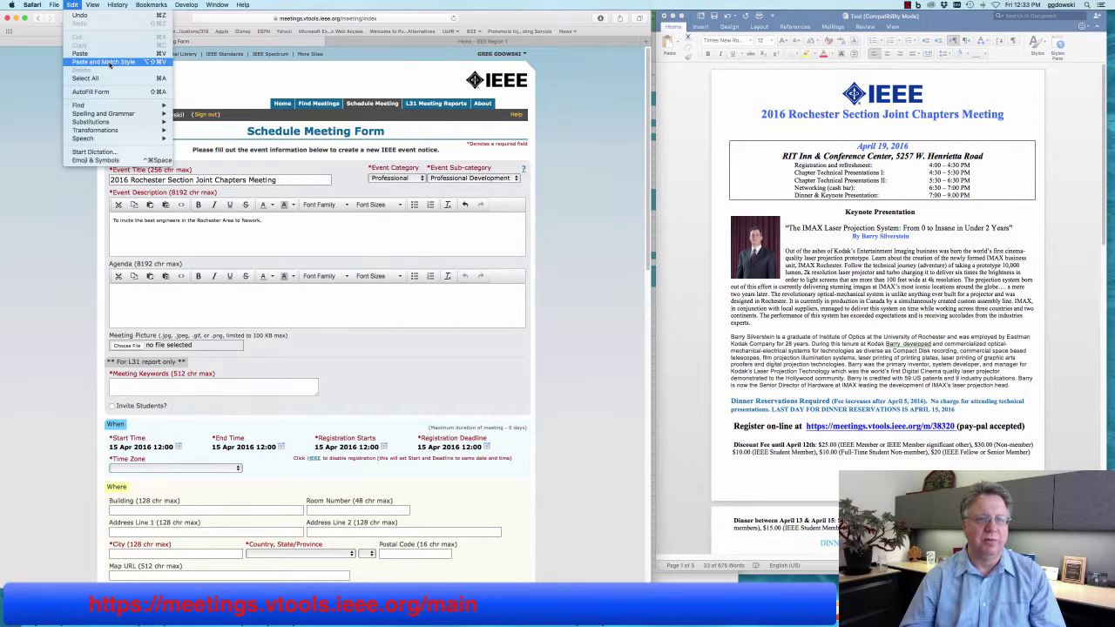
pyautogui.click(110, 63)
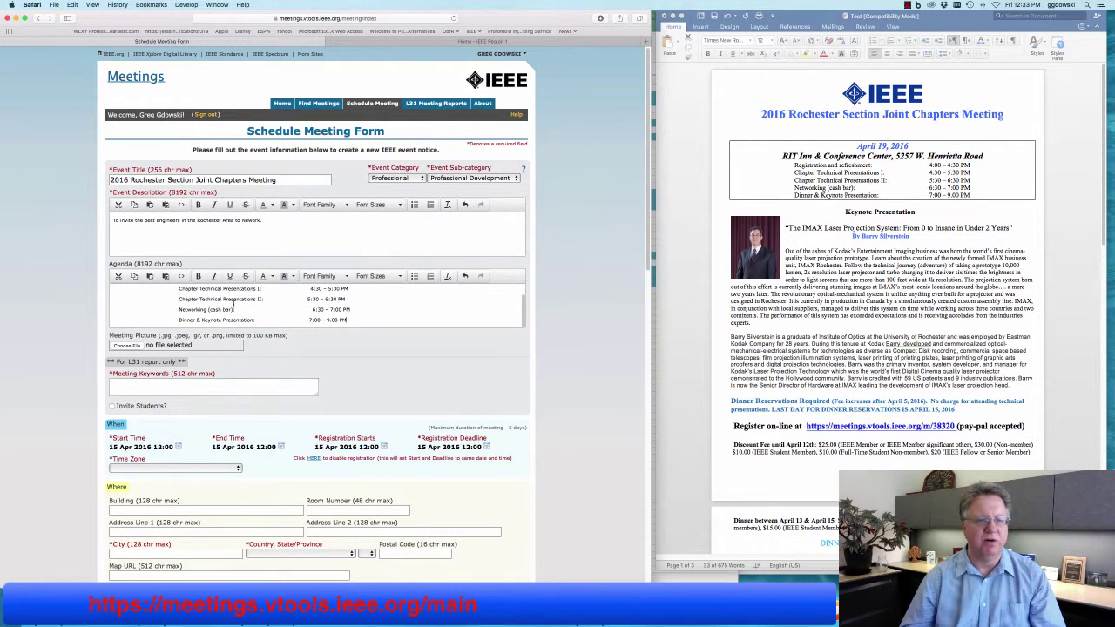
# Remove the indents before Registration and refreshment, Chapter Technical Presentations I, and Dinner & Keynote Presentation.
pyautogui.scroll(2, 234, 305)
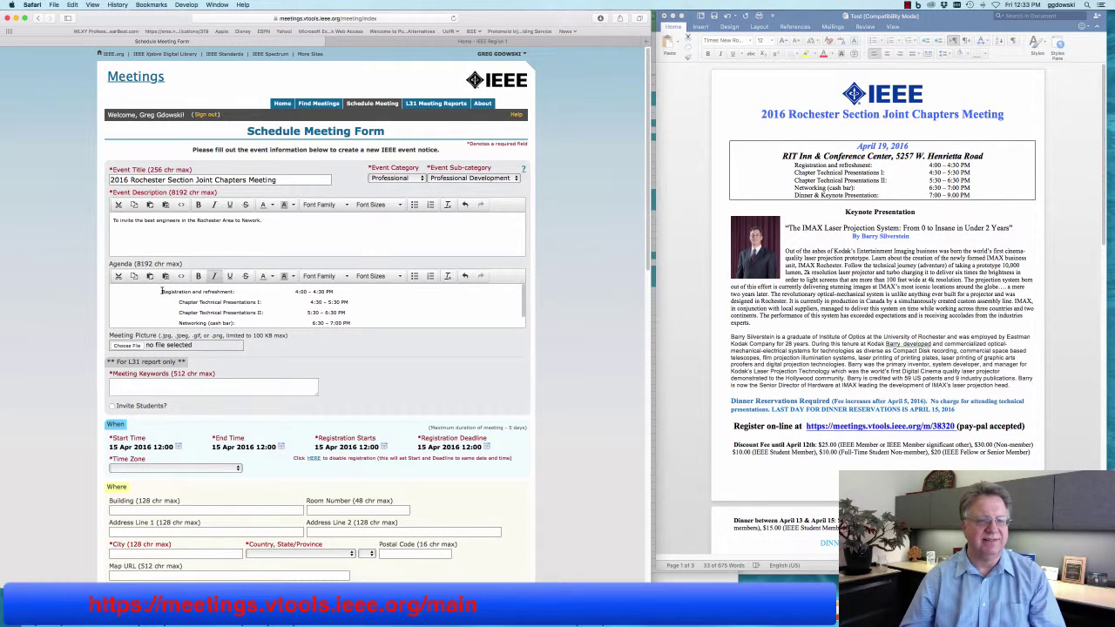
pyautogui.moveTo(162, 291); pyautogui.dragTo(96, 287)
pyautogui.press('BackSpace')
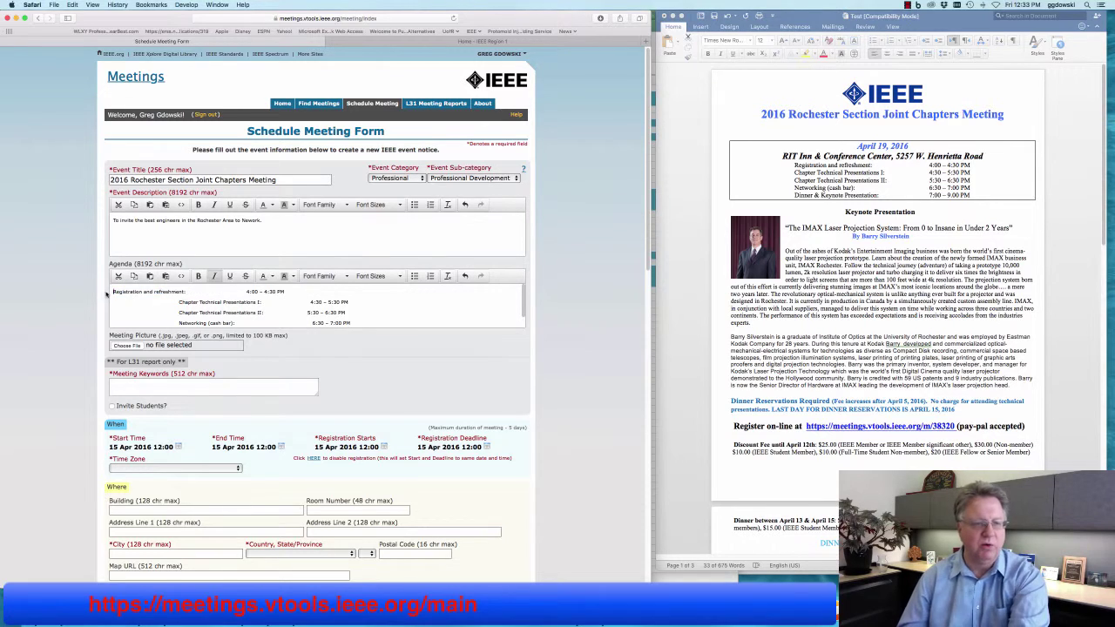
pyautogui.moveTo(179, 303); pyautogui.dragTo(111, 321)
pyautogui.press('BackSpace')
pyautogui.press('BackSpace')
pyautogui.press('BackSpace')
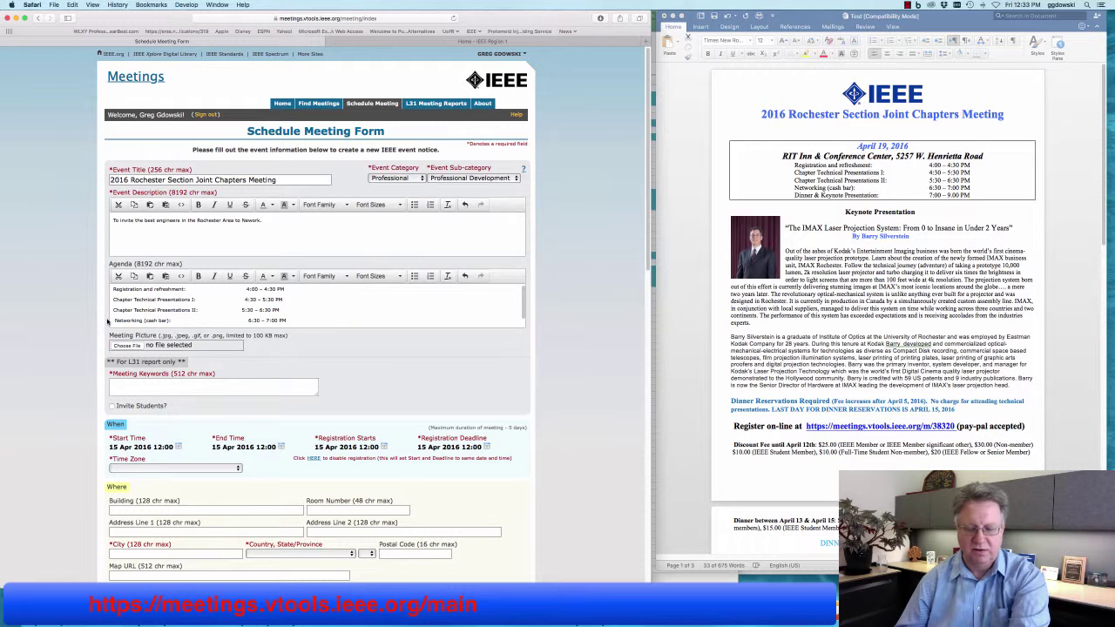
pyautogui.scroll(-1, 171, 320)
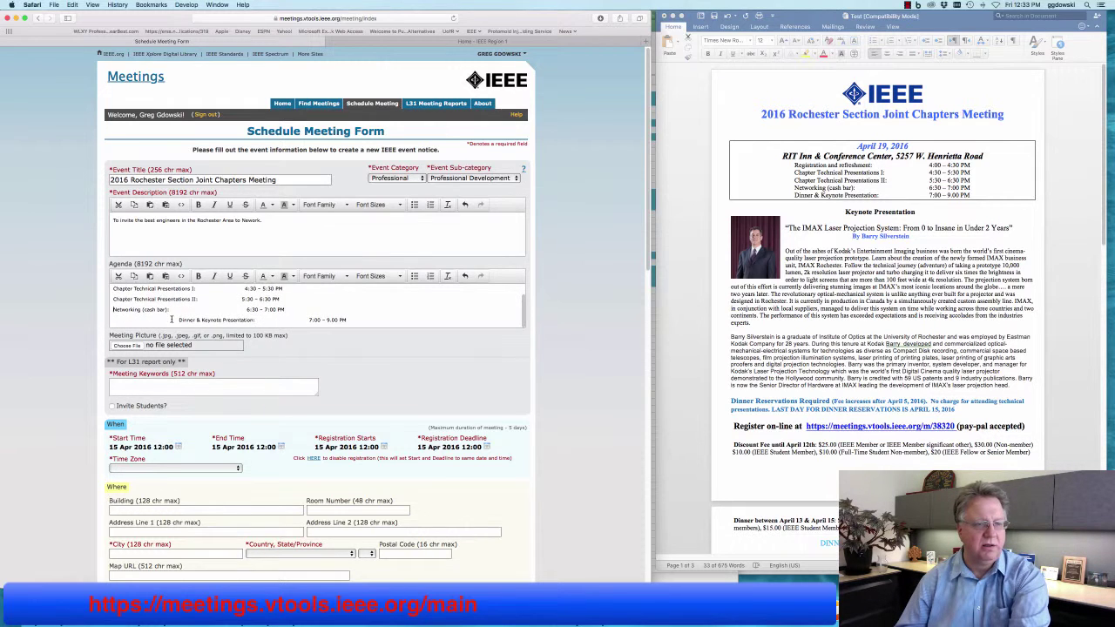
pyautogui.moveTo(178, 321); pyautogui.dragTo(112, 319)
pyautogui.press('BackSpace')
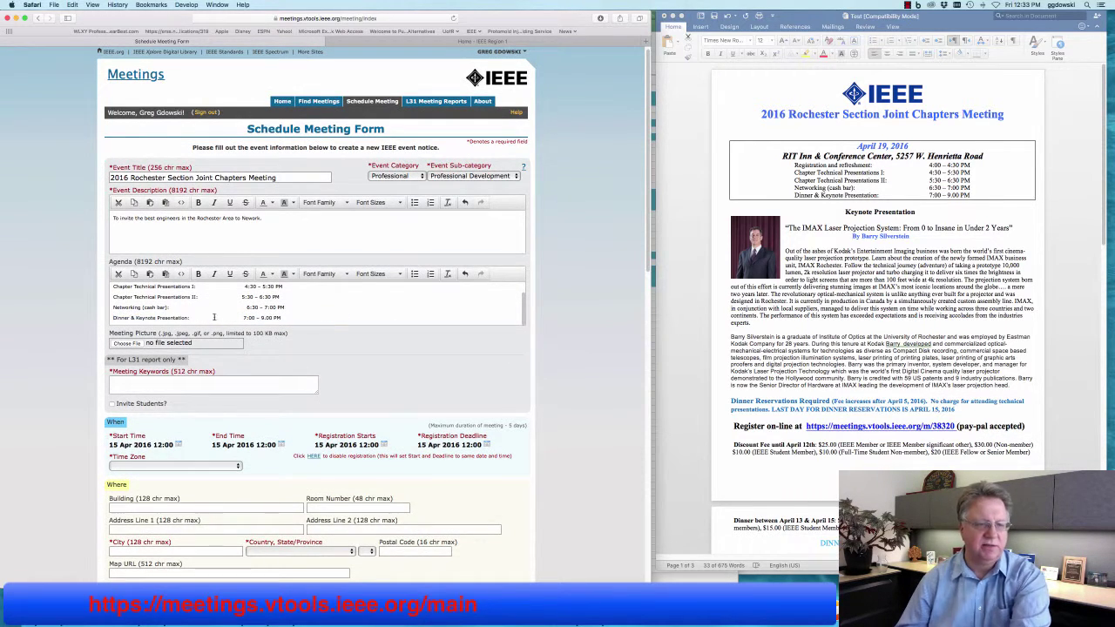
pyautogui.scroll(1, 247, 289)
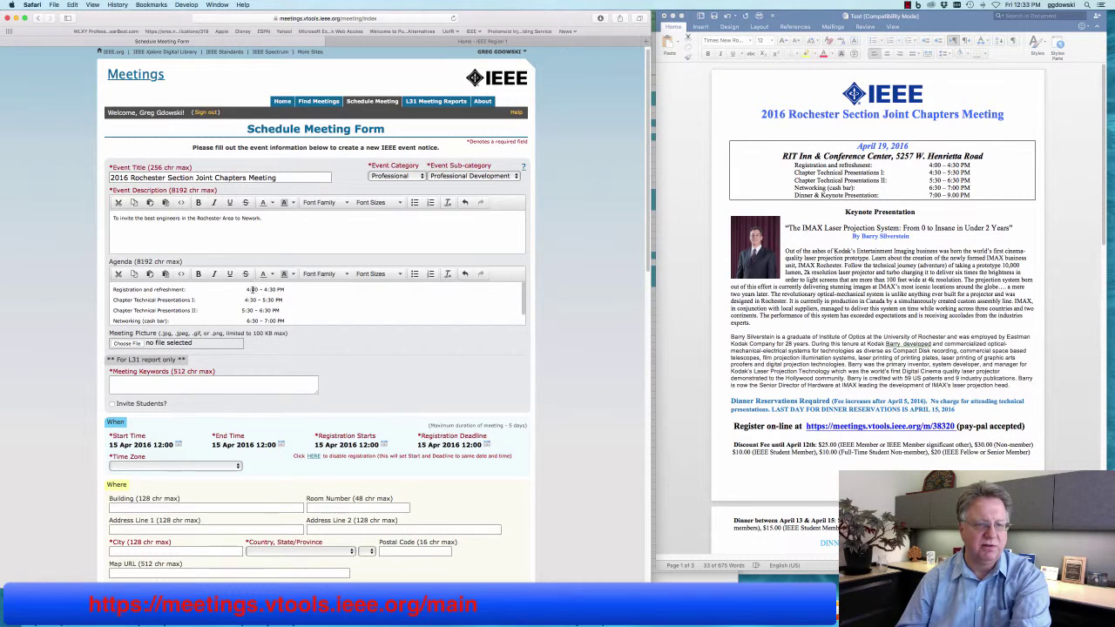
# Close the gaps before each agenda time, from 4:00 - 4:30 PM through the dinner time.
pyautogui.moveTo(248, 290); pyautogui.dragTo(202, 289)
pyautogui.press('BackSpace')
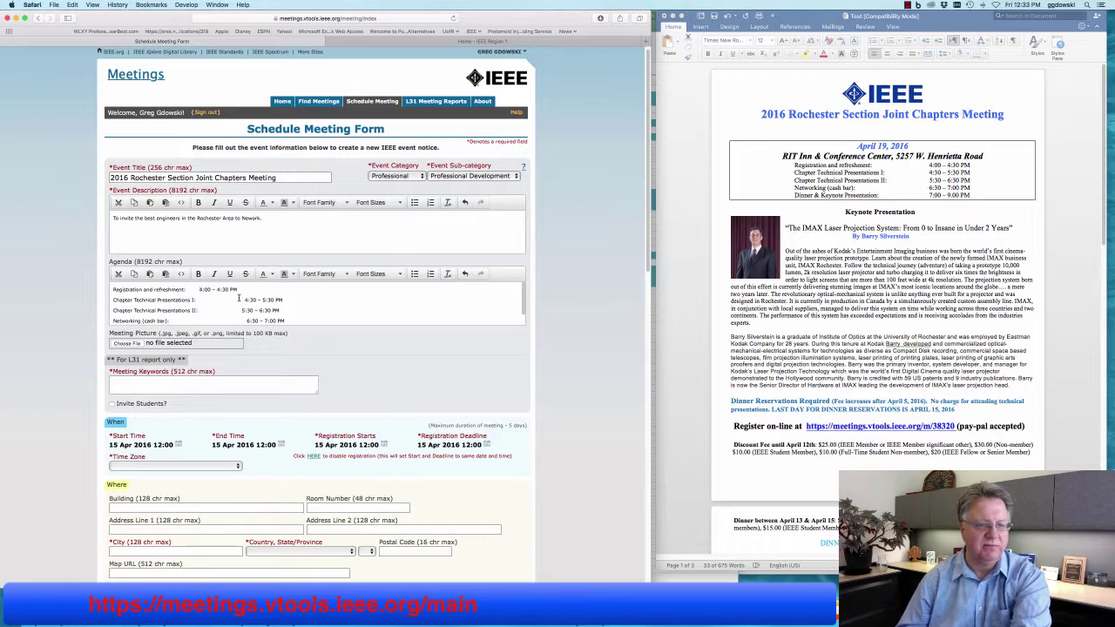
pyautogui.moveTo(243, 299); pyautogui.dragTo(201, 299)
pyautogui.press('BackSpace')
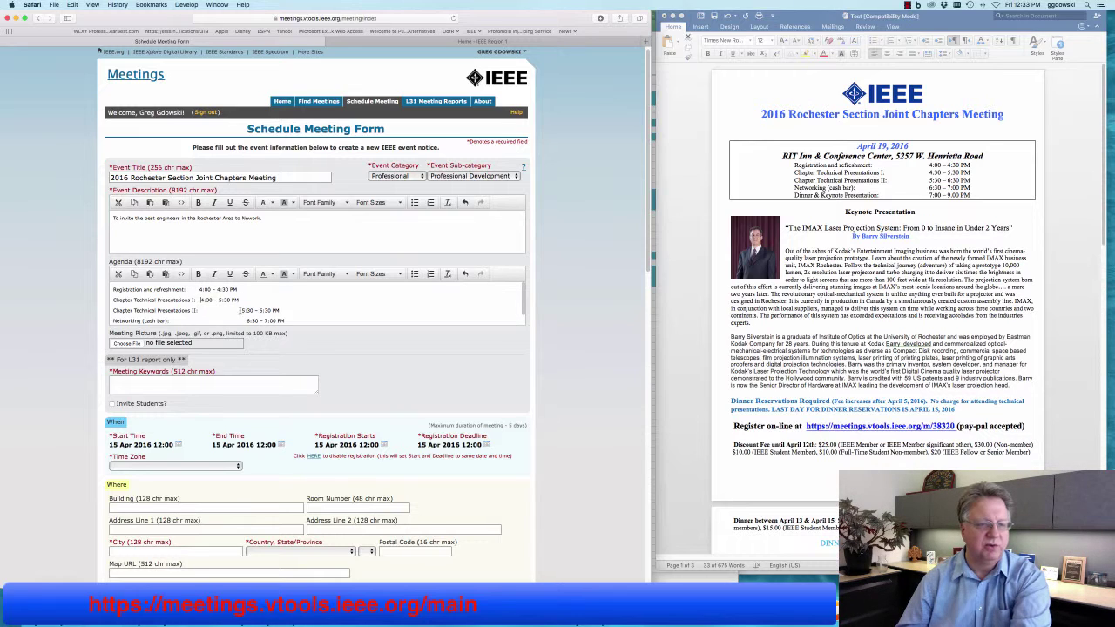
pyautogui.moveTo(241, 310); pyautogui.dragTo(199, 312)
pyautogui.press('BackSpace')
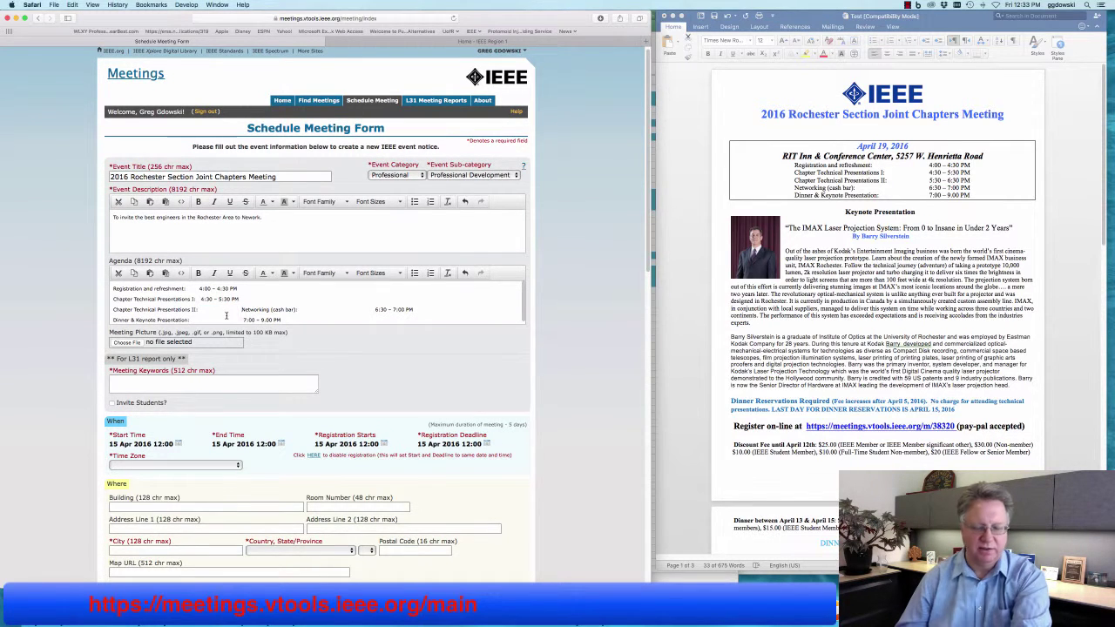
pyautogui.press('super+z')
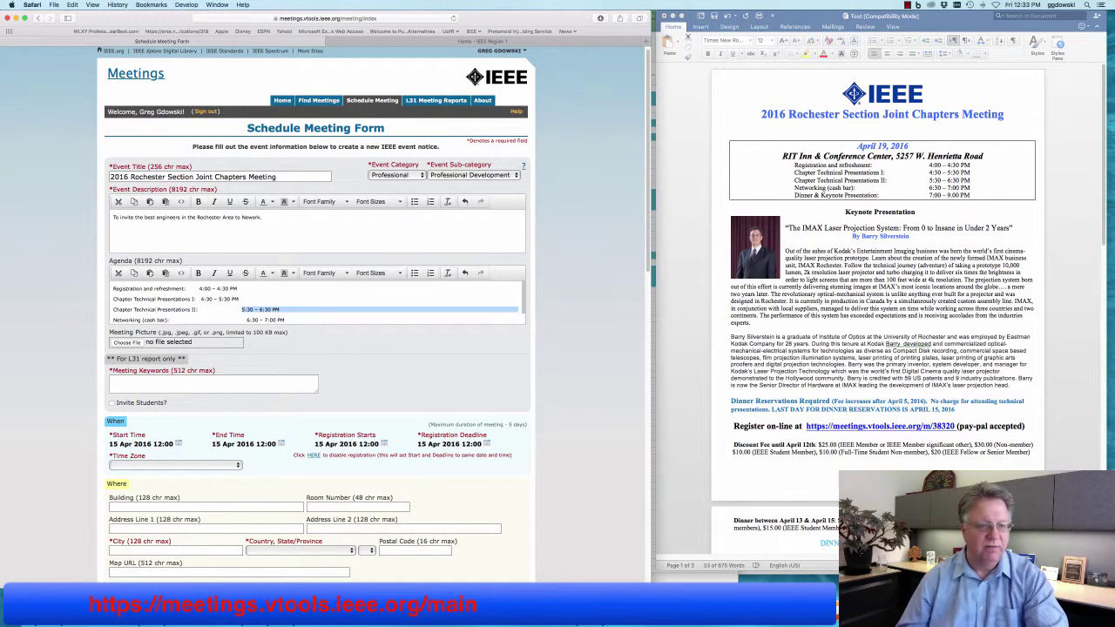
pyautogui.moveTo(238, 309); pyautogui.dragTo(199, 310)
pyautogui.press('BackSpace')
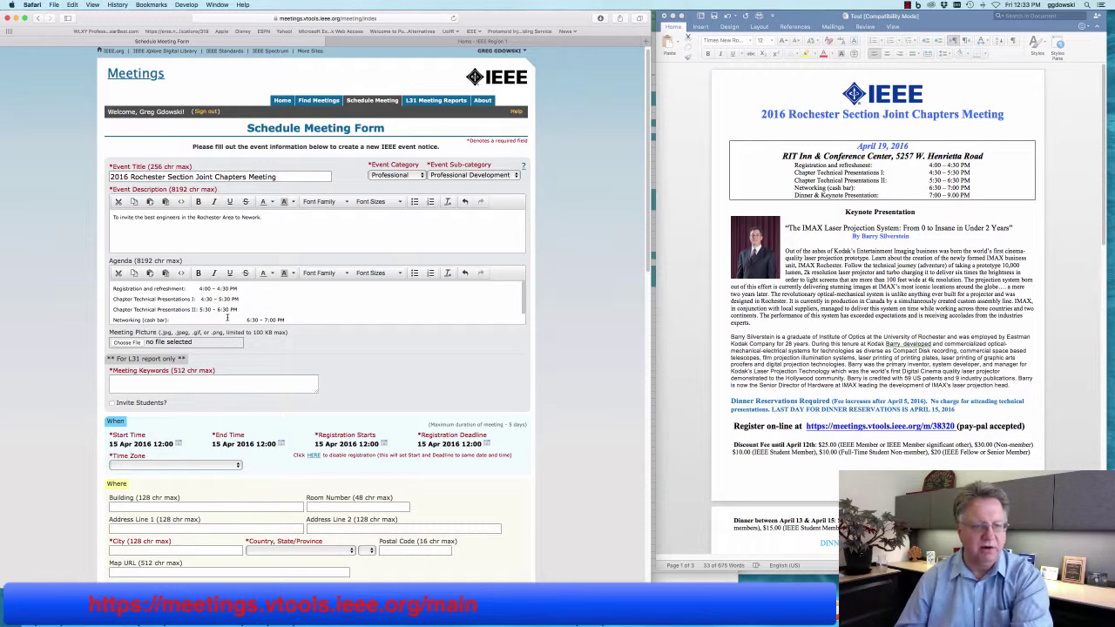
pyautogui.scroll(-1, 248, 318)
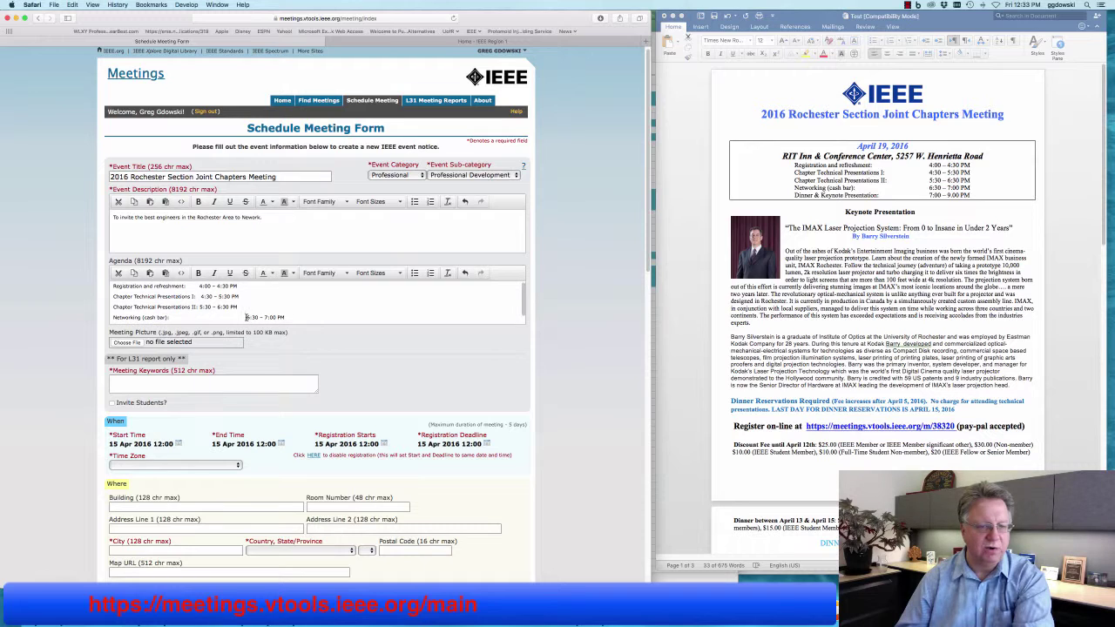
pyautogui.moveTo(246, 317); pyautogui.dragTo(199, 318)
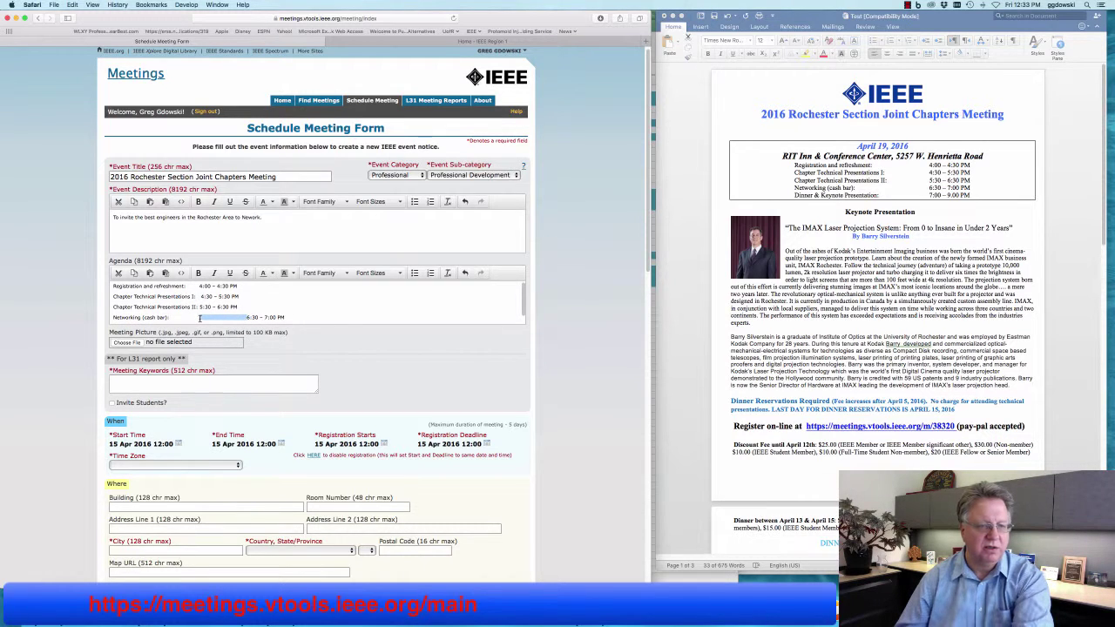
pyautogui.press('BackSpace')
pyautogui.scroll(-1, 241, 315)
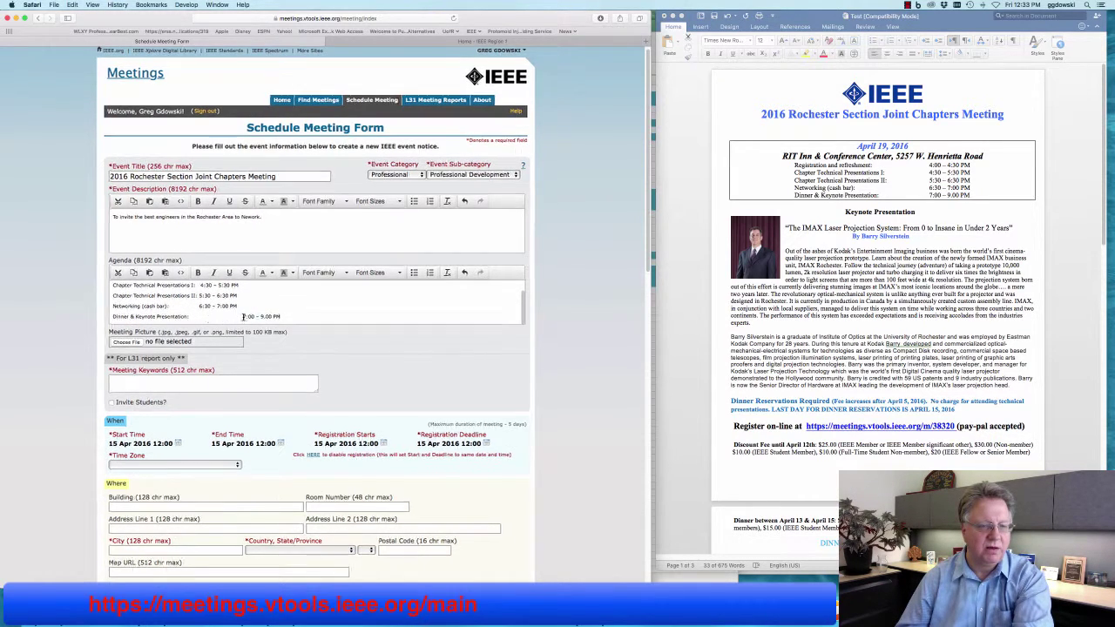
pyautogui.moveTo(203, 319); pyautogui.dragTo(200, 317)
pyautogui.press('BackSpace')
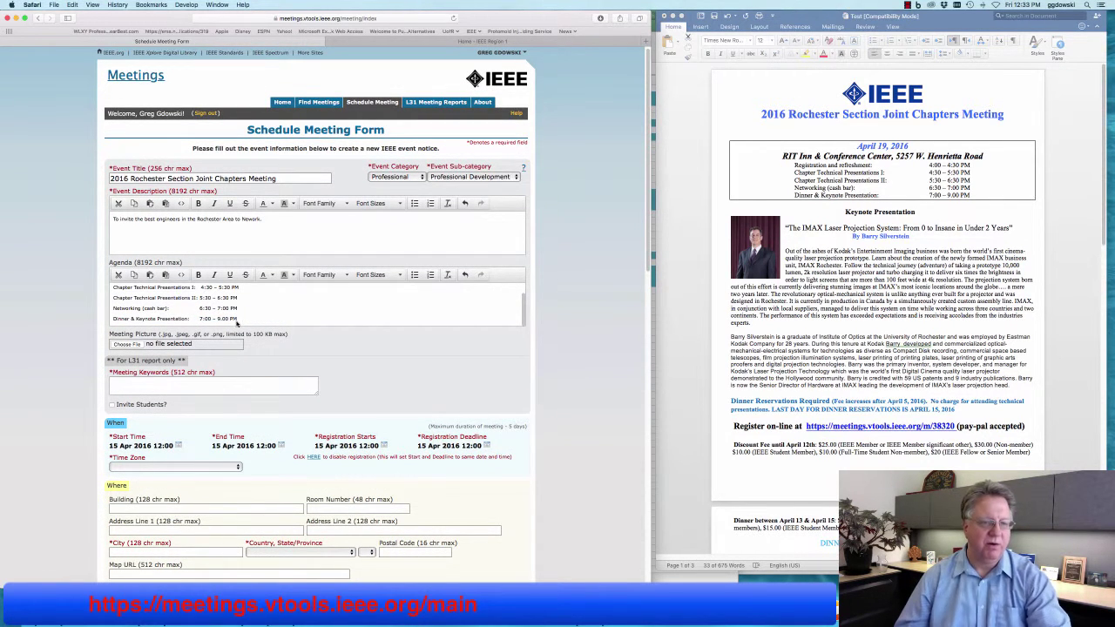
# Format the five agenda lines as a bulleted list.
pyautogui.moveTo(240, 319); pyautogui.dragTo(198, 286)
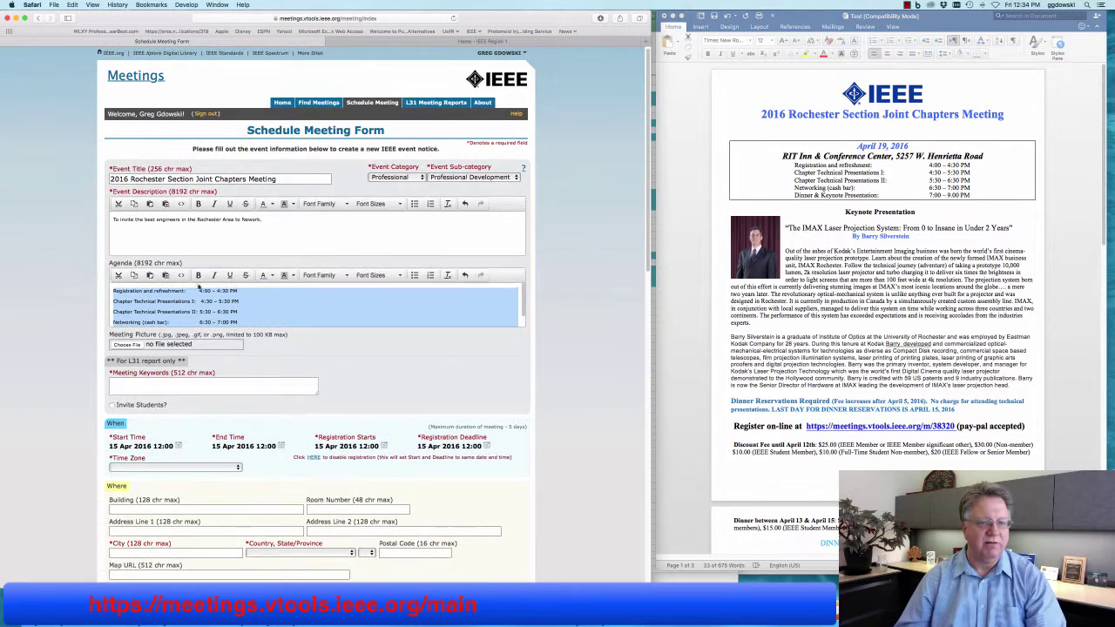
pyautogui.click(414, 276)
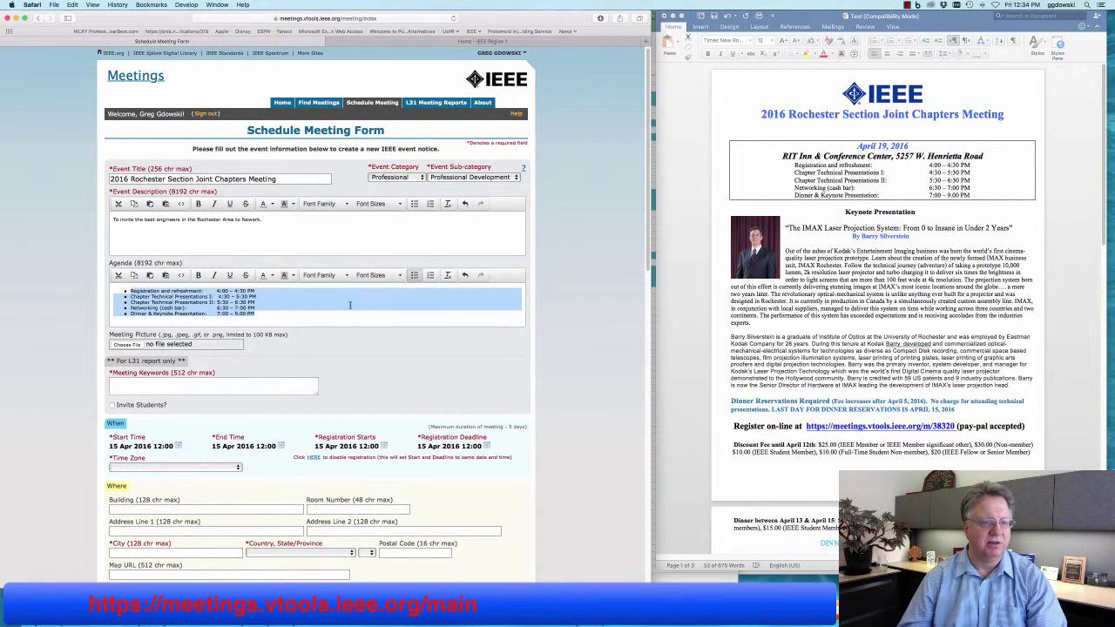
pyautogui.click(291, 311)
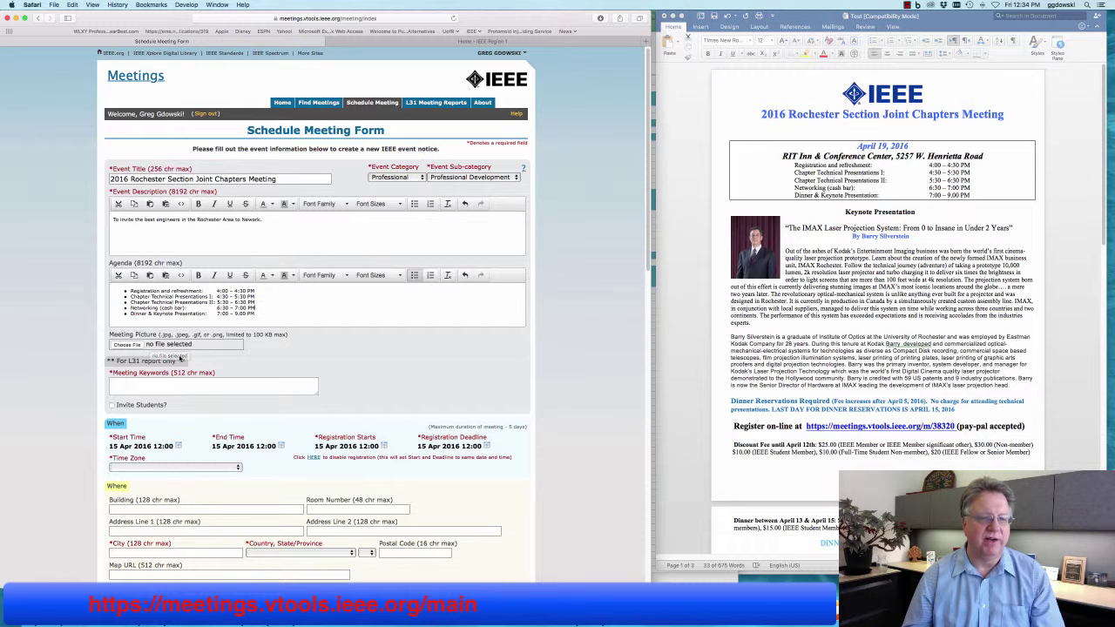
# Choose Header.jpg from the IEEE folder as the Meeting Picture.
pyautogui.scroll(-2, 139, 349)
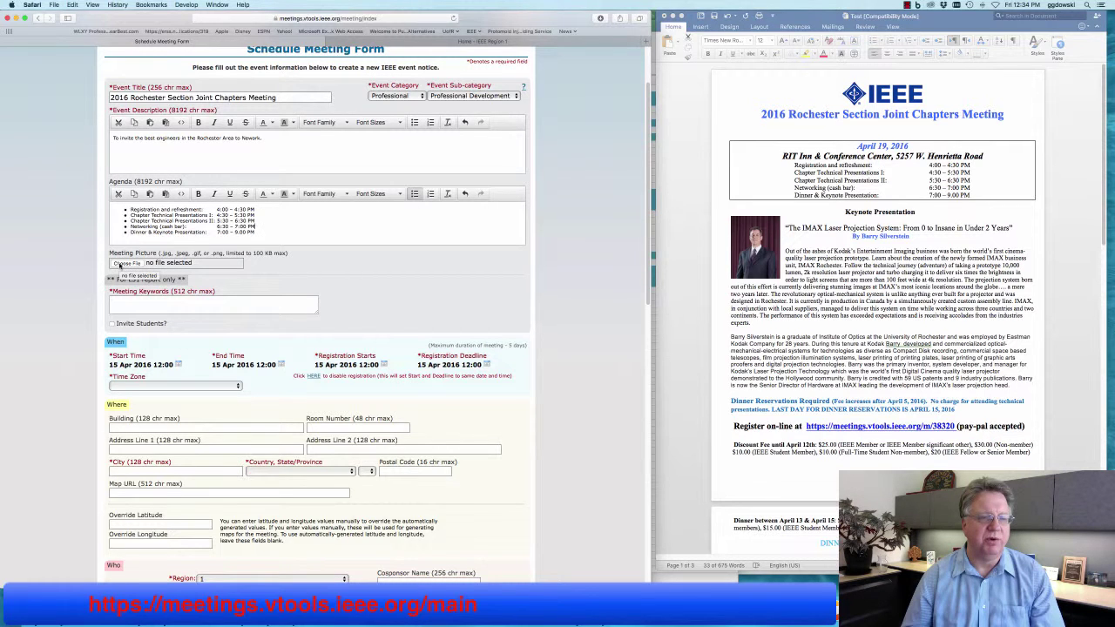
pyautogui.click(127, 263)
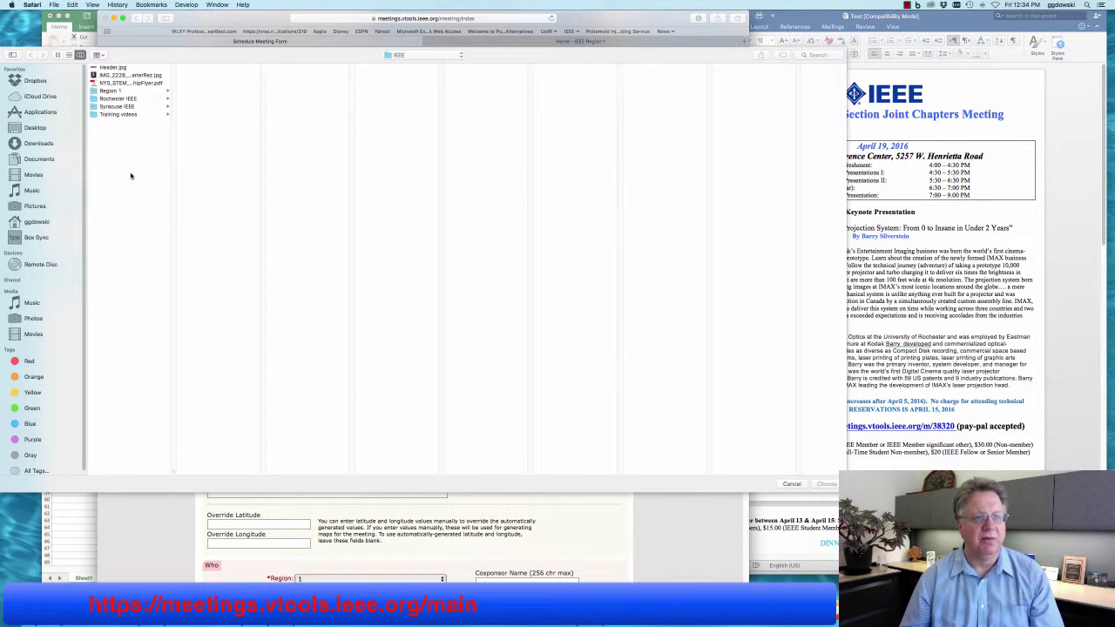
pyautogui.click(118, 69)
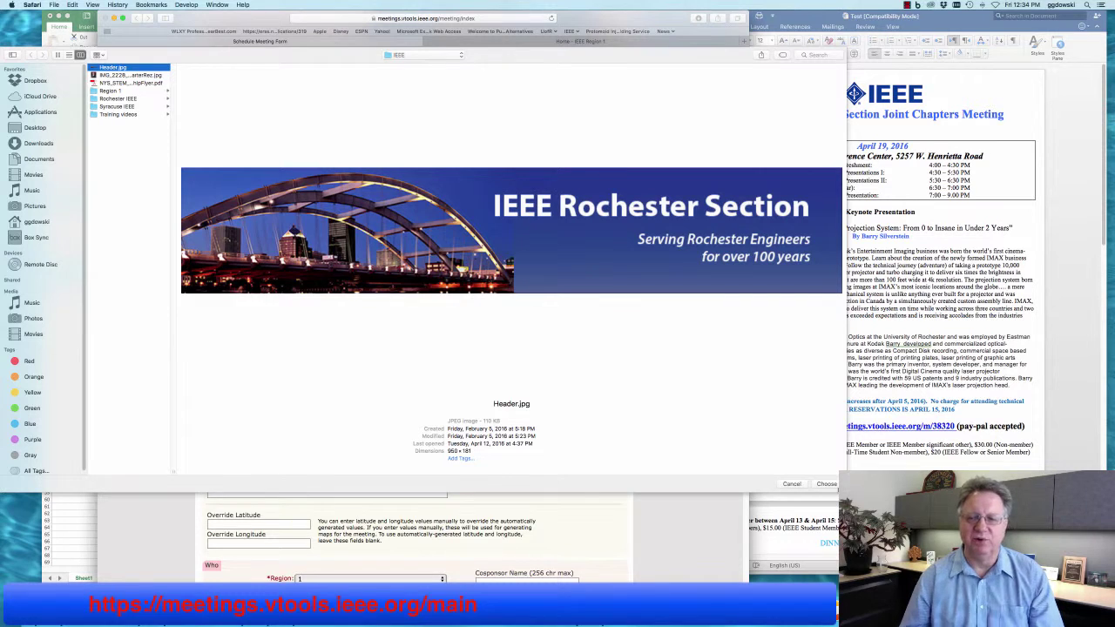
pyautogui.click(827, 484)
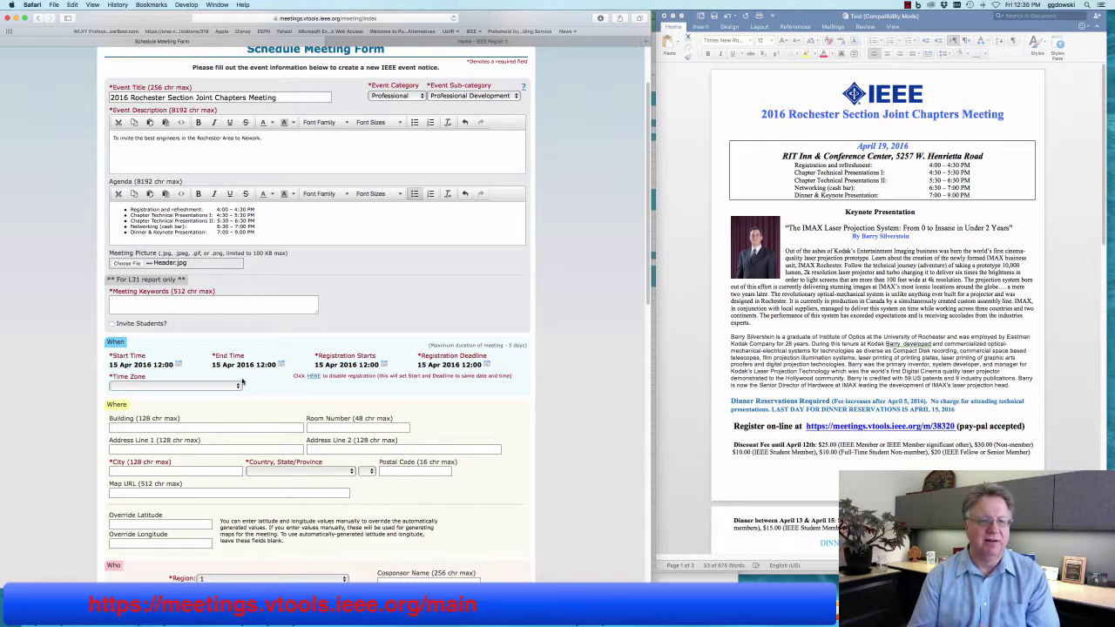
# Enter 'Joint Chapter Meeting' in the Meeting Keywords box.
pyautogui.click(146, 307)
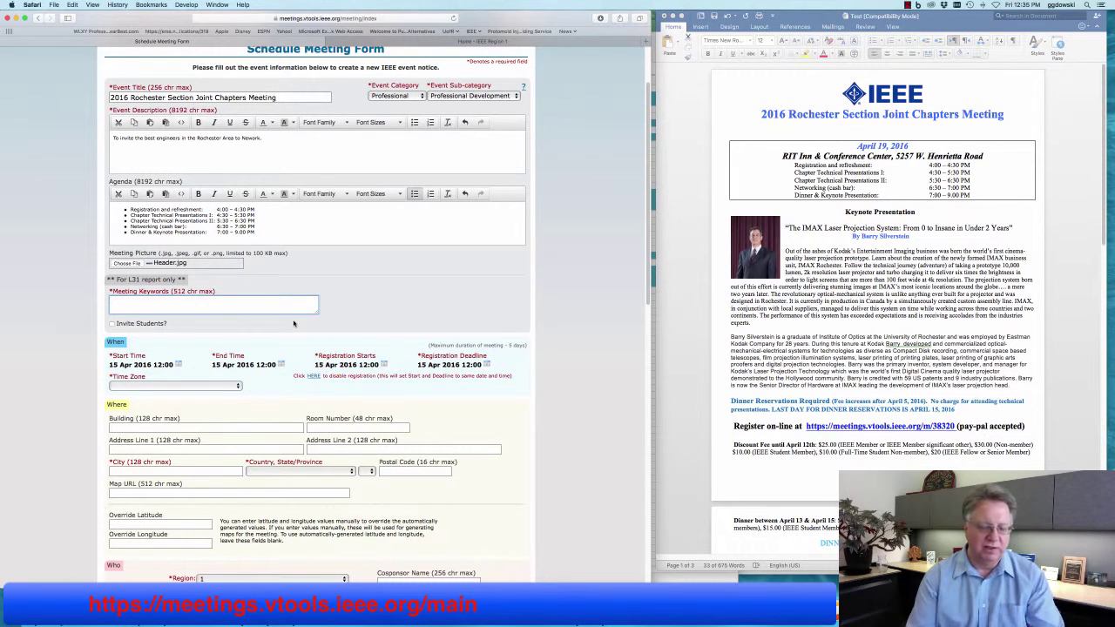
pyautogui.write('Join')
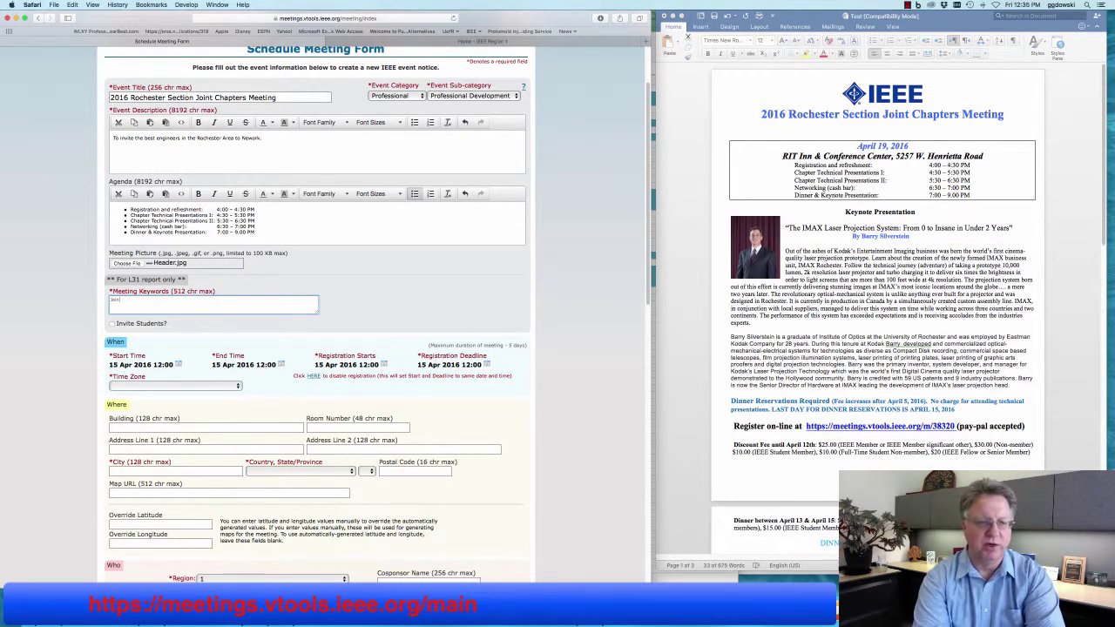
pyautogui.write('t Chapter ')
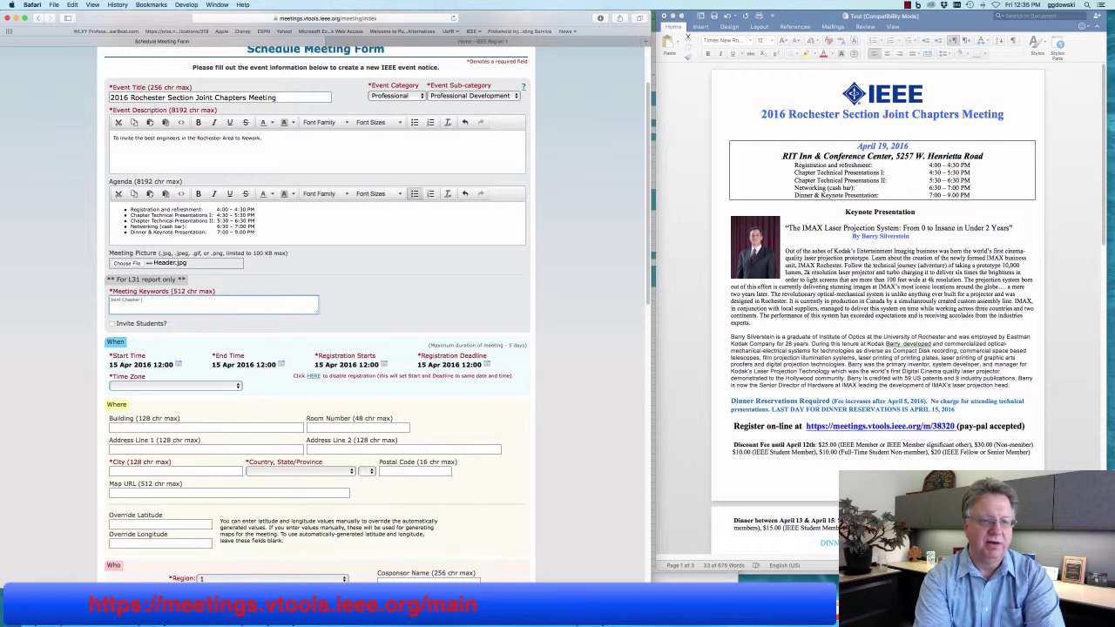
pyautogui.write('Meeting, Kodak IMAX')
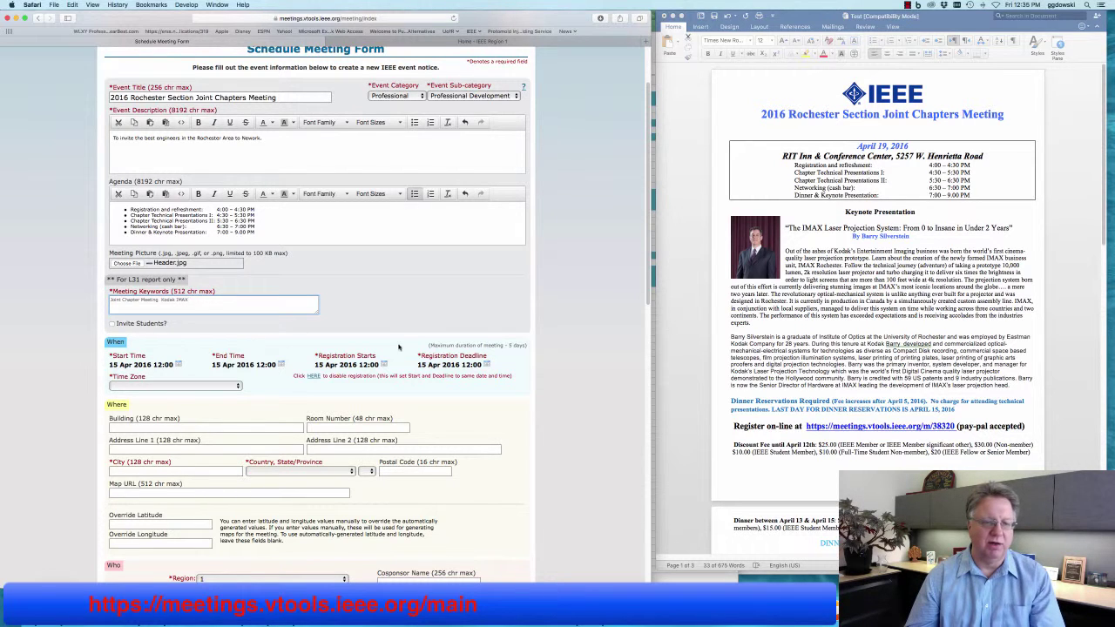
# Set the meeting start time to 19 Apr 2016 16:00.
pyautogui.scroll(-5, 388, 348)
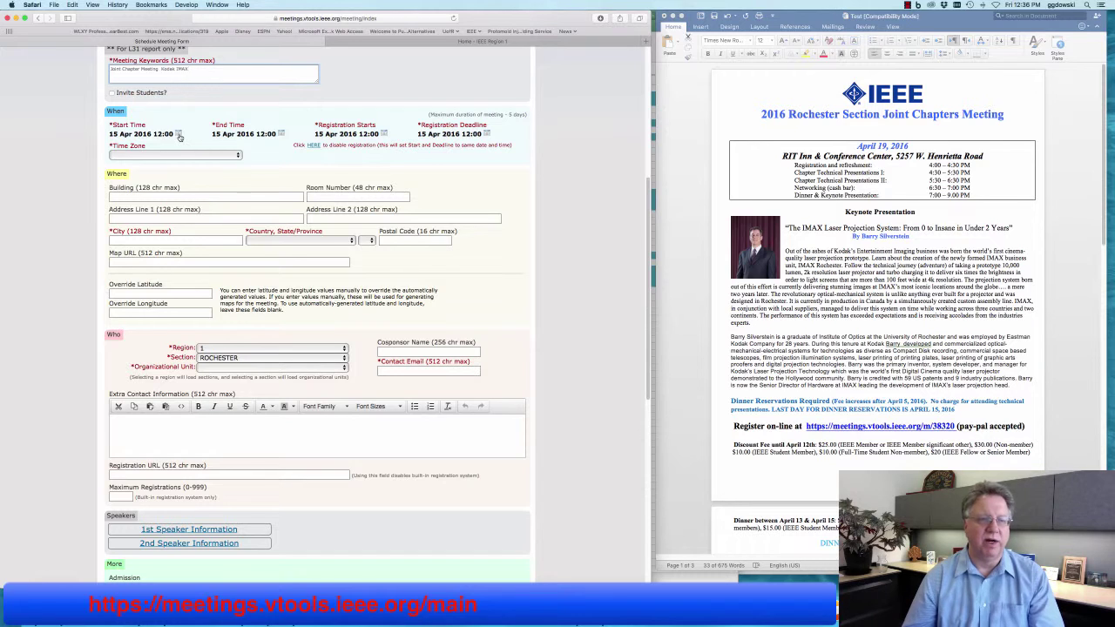
pyautogui.click(179, 135)
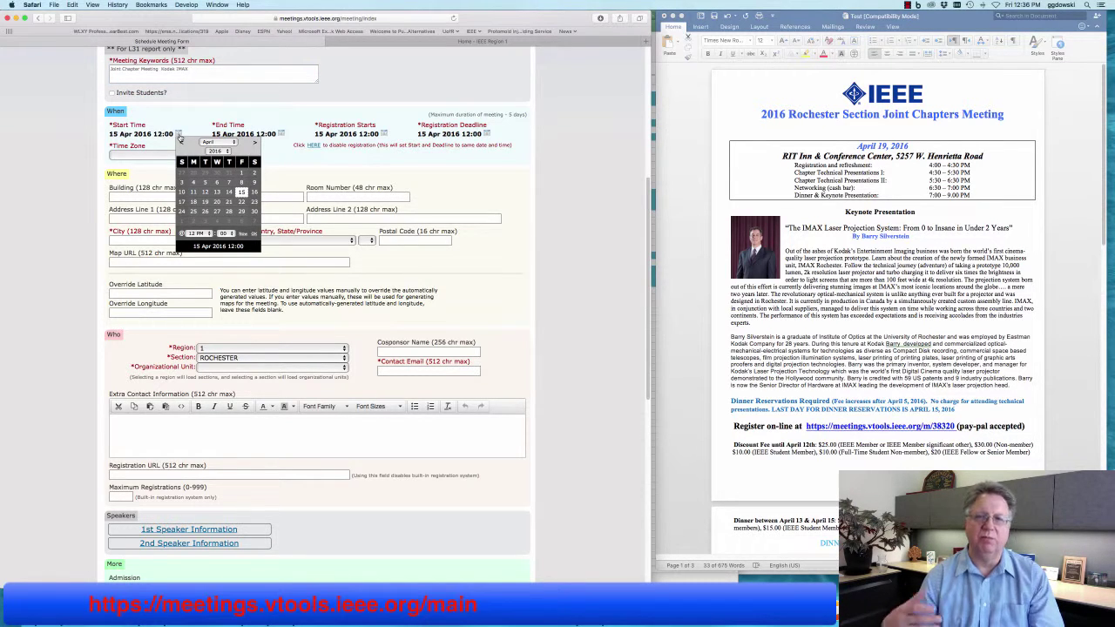
pyautogui.click(205, 201)
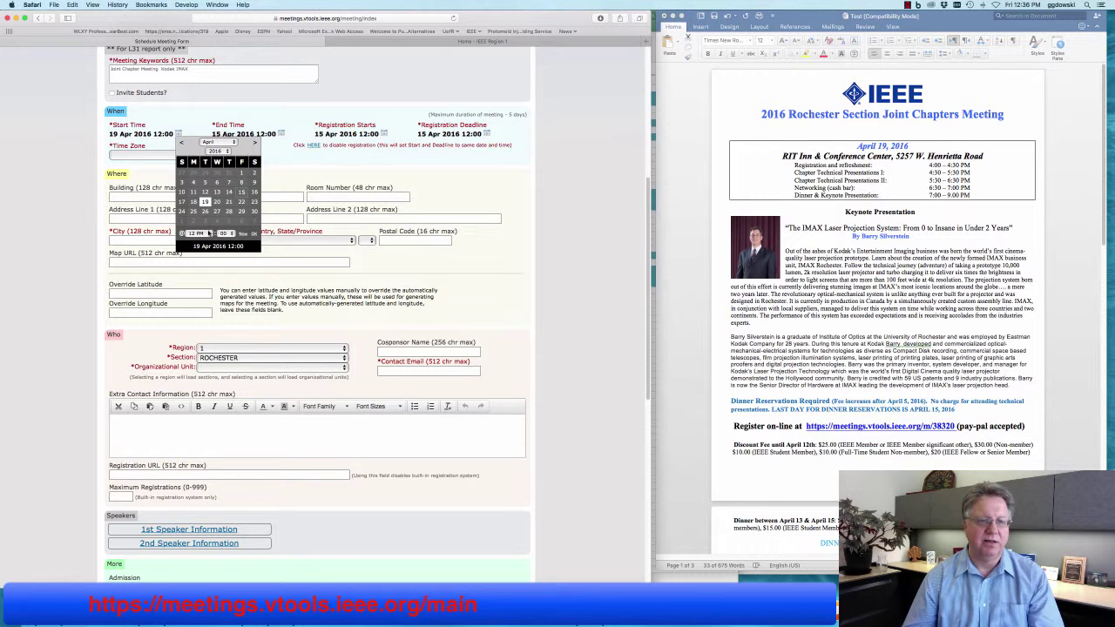
pyautogui.click(199, 234)
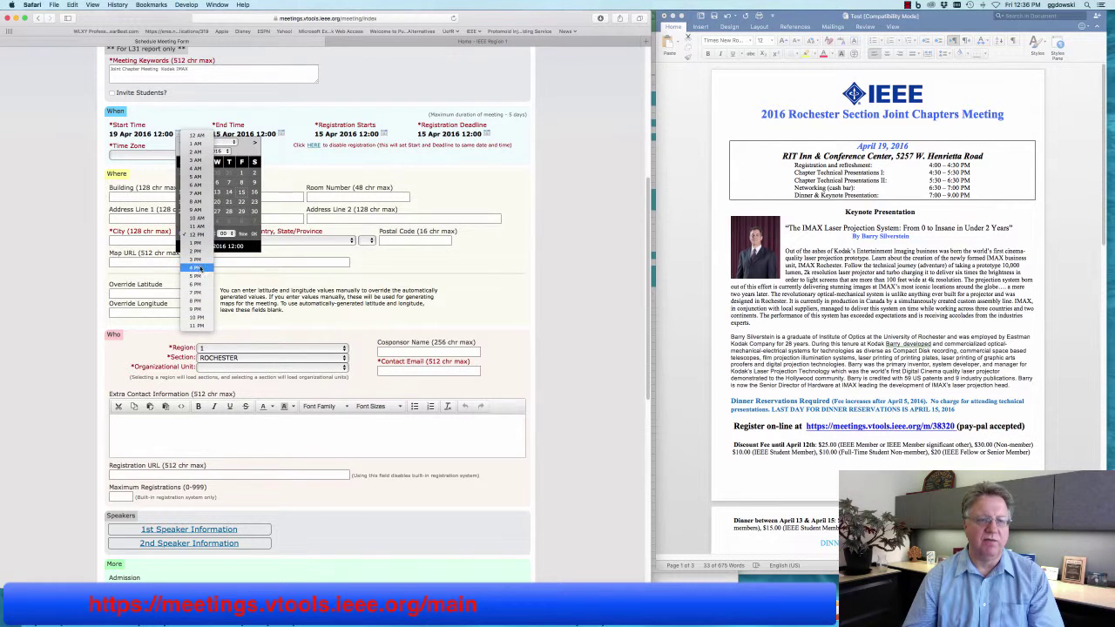
pyautogui.click(196, 267)
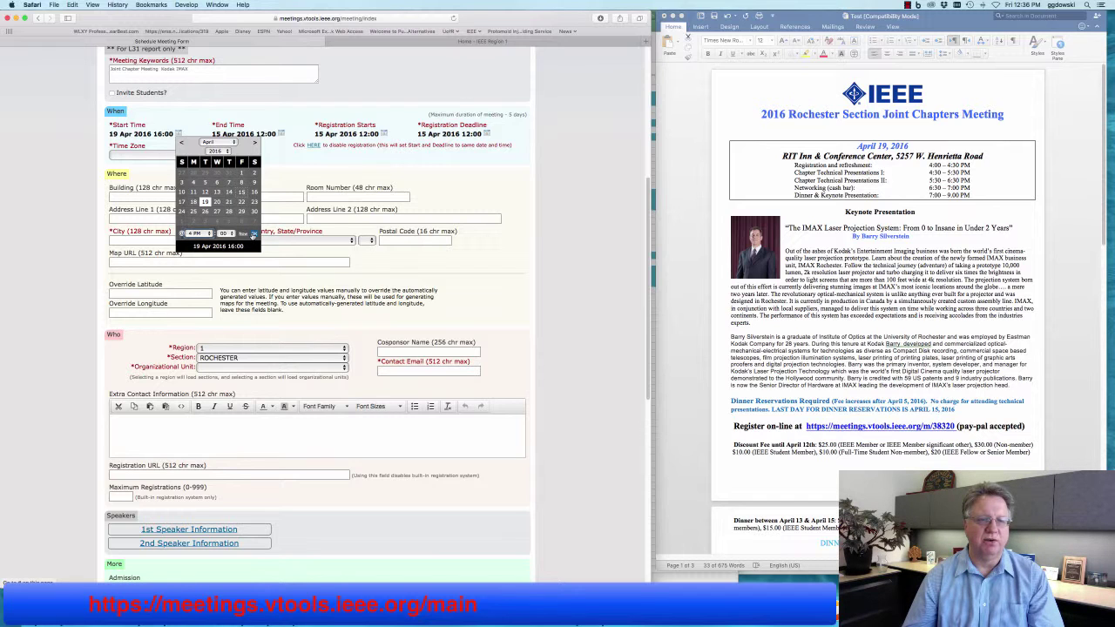
pyautogui.click(254, 233)
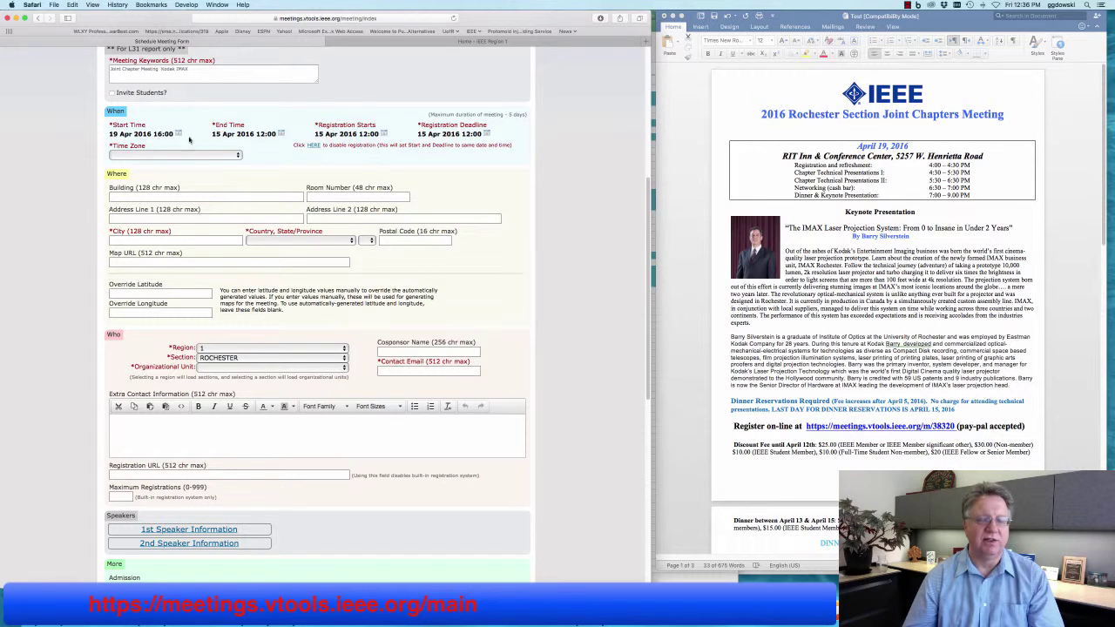
# Set the meeting end time to 19 Apr 2016 21:00.
pyautogui.click(284, 136)
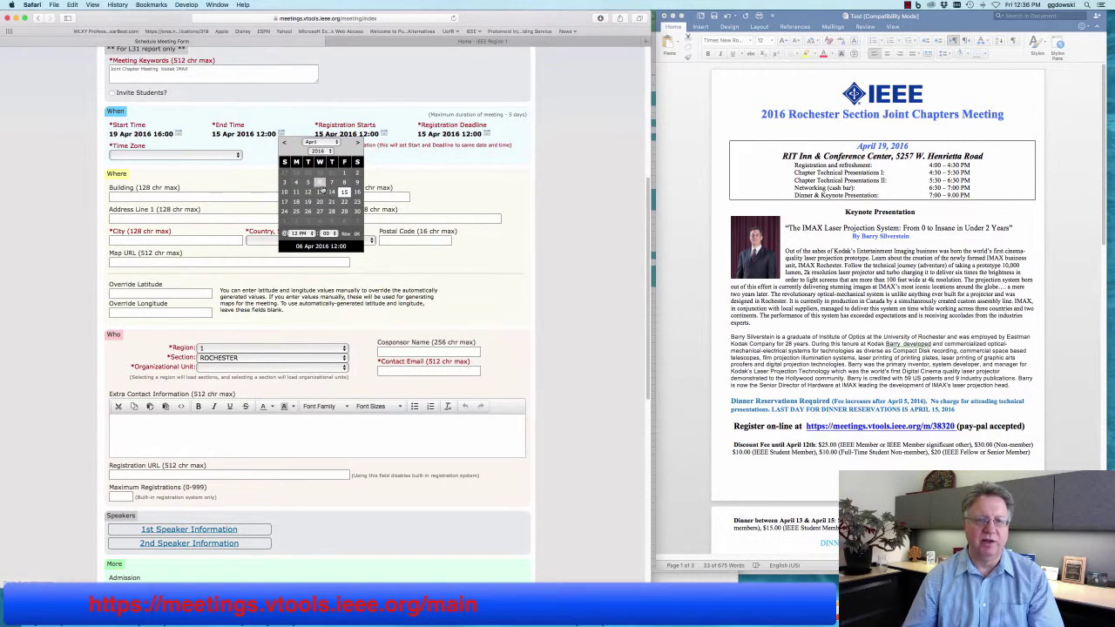
pyautogui.click(308, 202)
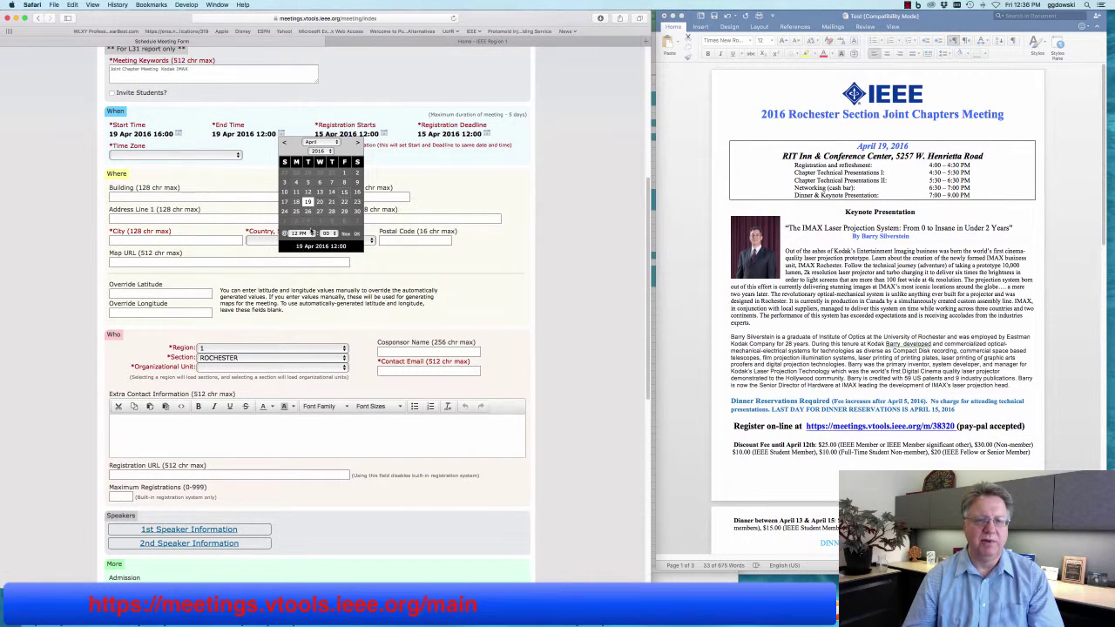
pyautogui.click(299, 234)
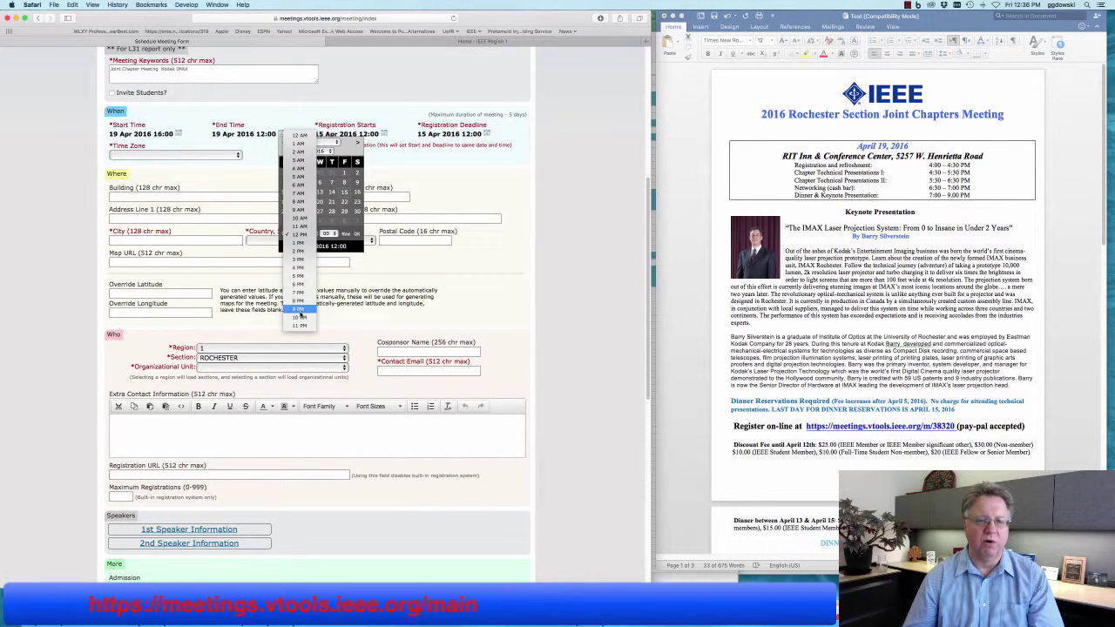
pyautogui.click(299, 308)
pyautogui.click(357, 235)
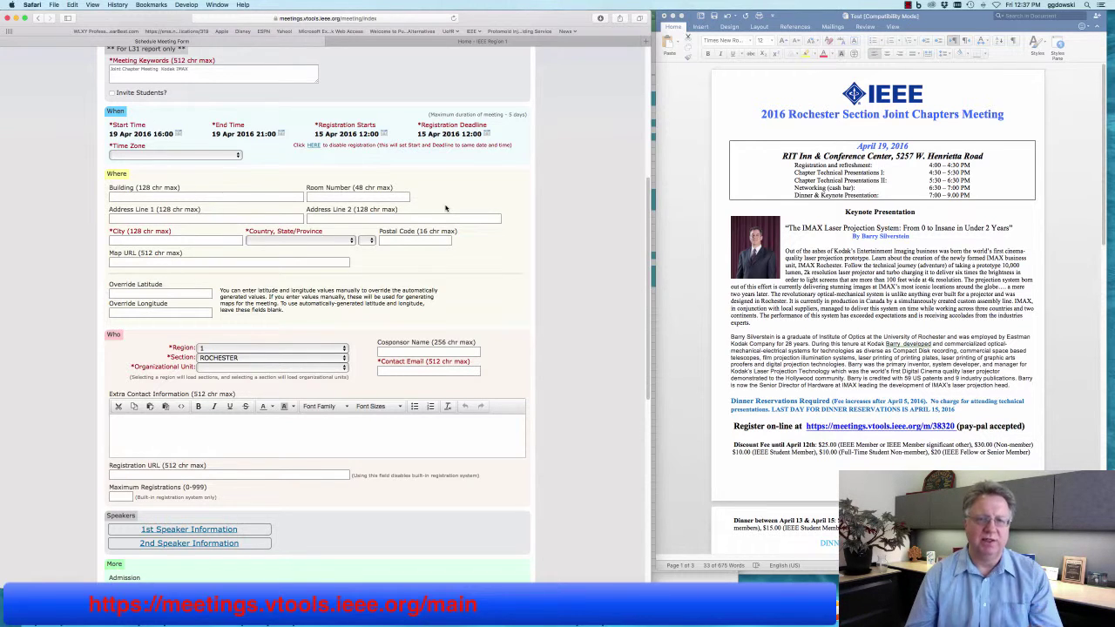
pyautogui.click(314, 146)
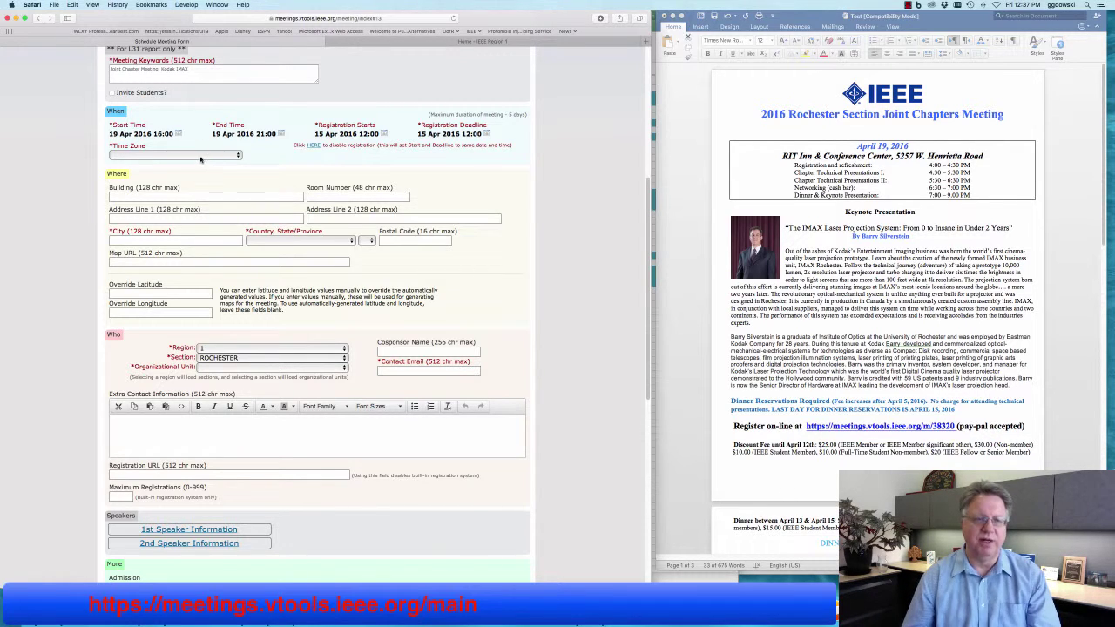
# Choose US - Eastern from the Time Zone list.
pyautogui.click(202, 157)
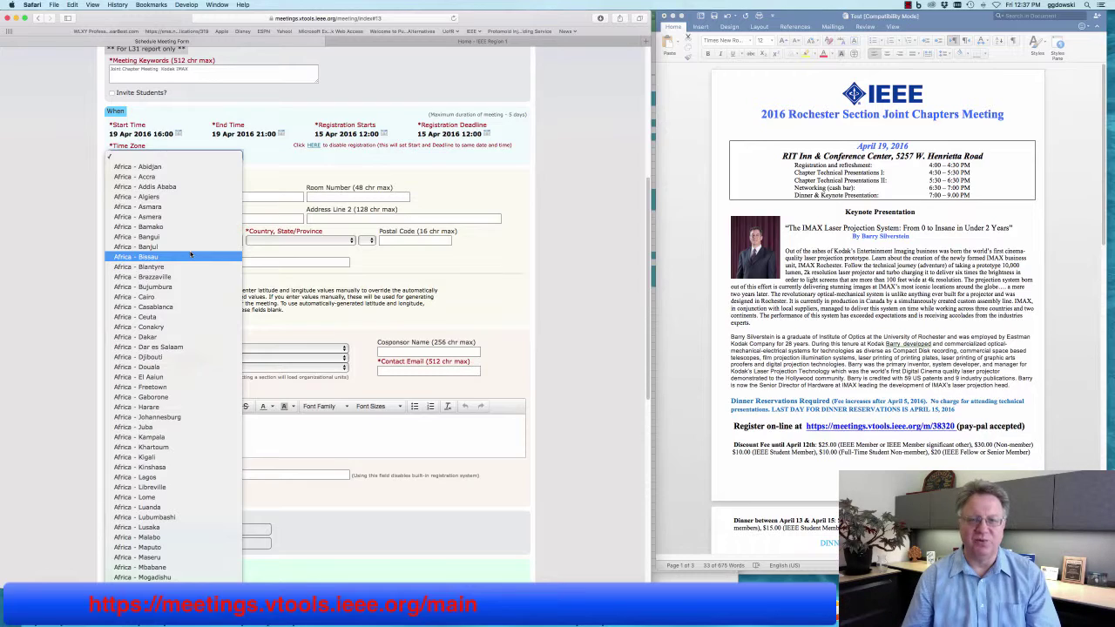
pyautogui.scroll(-3, 191, 255)
pyautogui.scroll(-20, 190, 253)
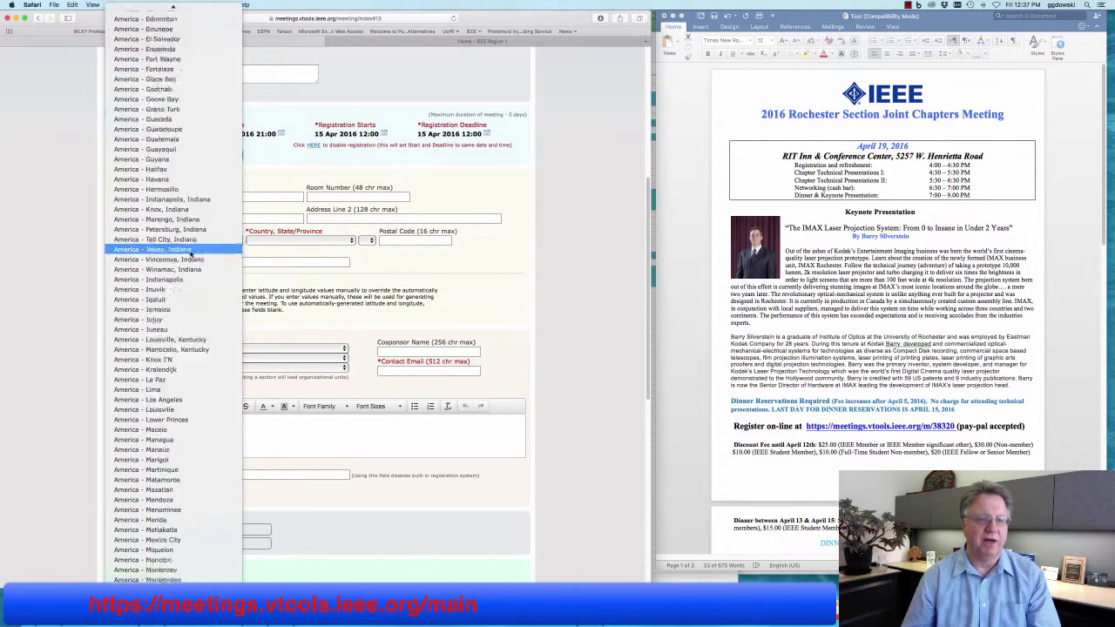
pyautogui.scroll(-20, 190, 254)
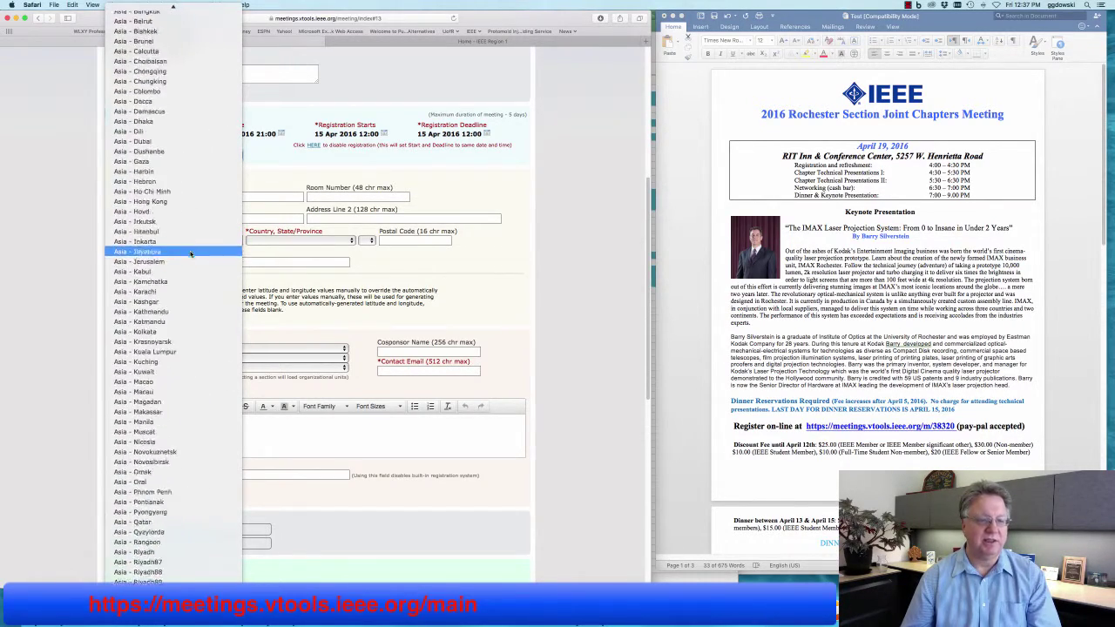
pyautogui.scroll(-20, 190, 254)
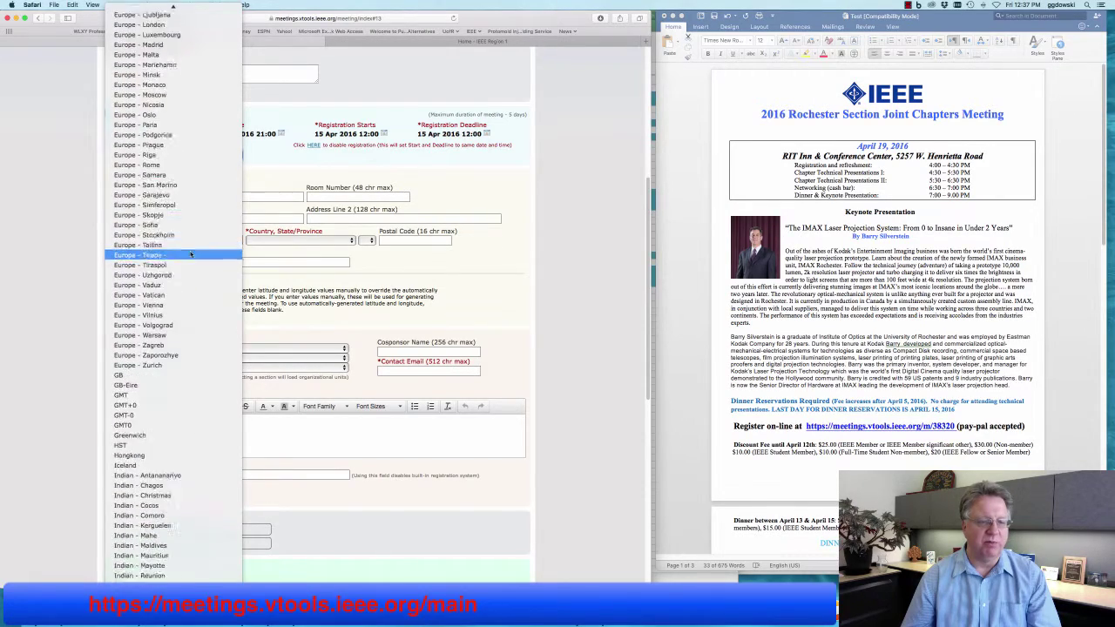
pyautogui.scroll(-10, 190, 253)
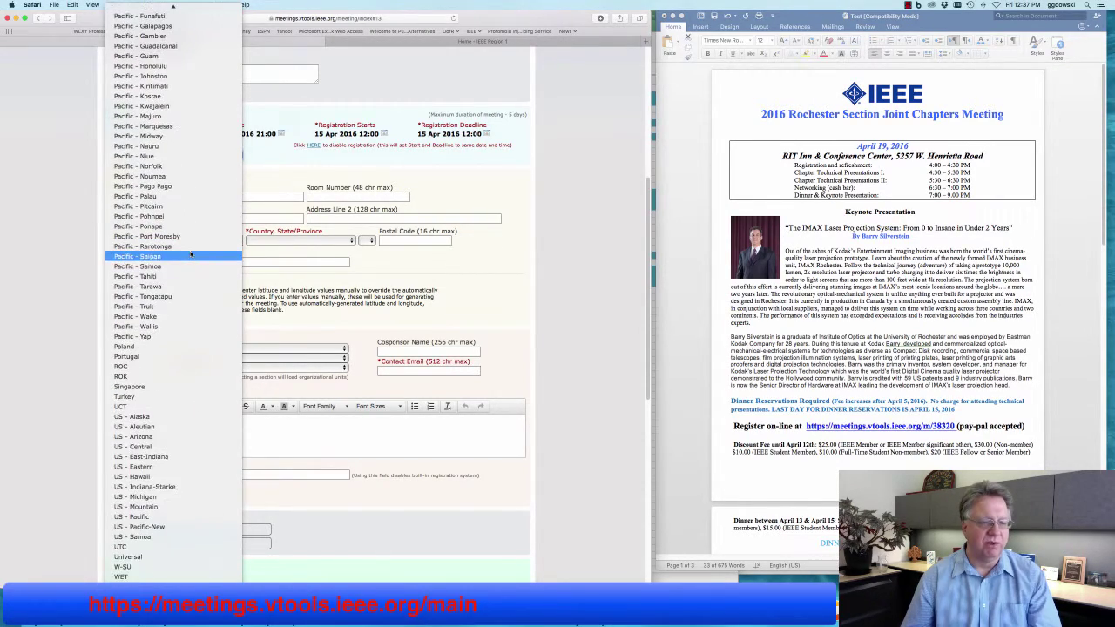
pyautogui.click(174, 467)
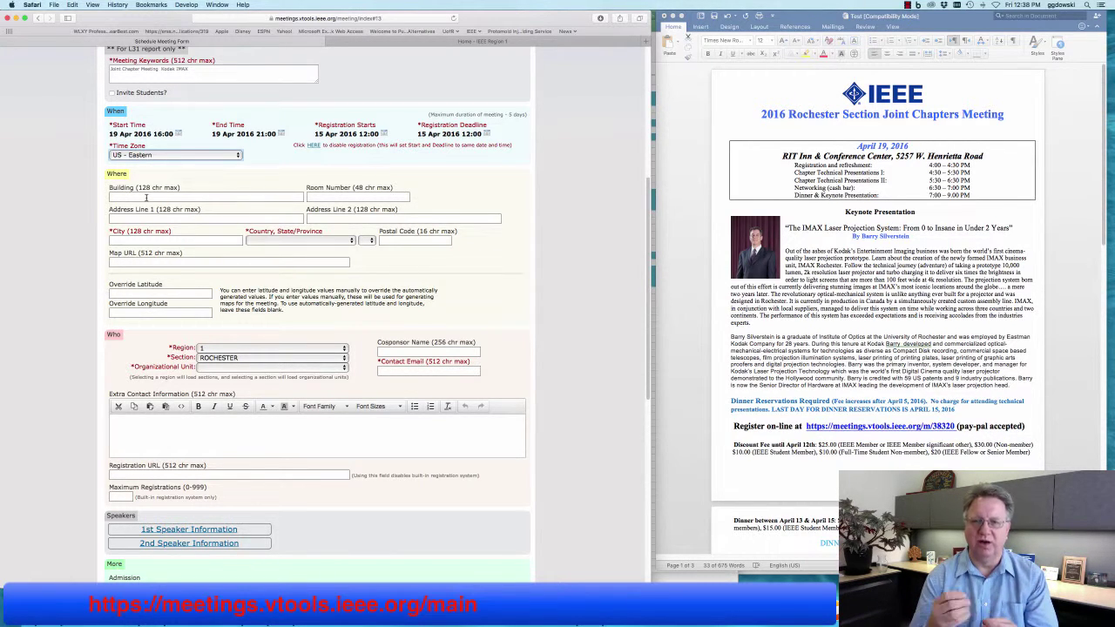
# Paste the venue name RIT Inn & Conference Center from the flyer into the Building field.
pyautogui.click(844, 297)
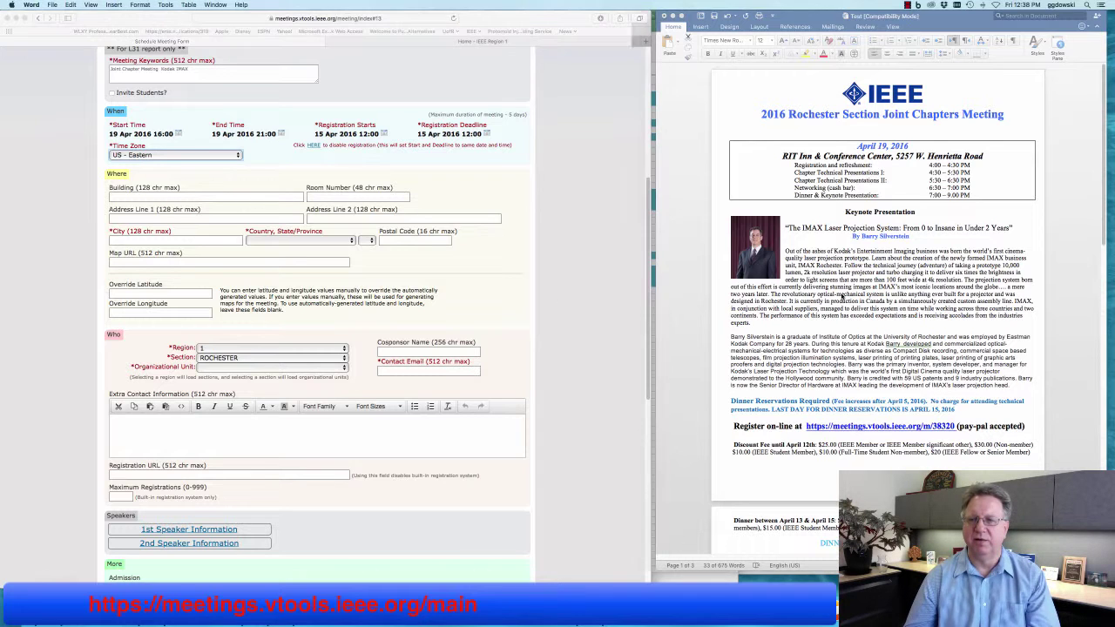
pyautogui.moveTo(783, 157); pyautogui.dragTo(889, 156)
pyautogui.rightClick(890, 157)
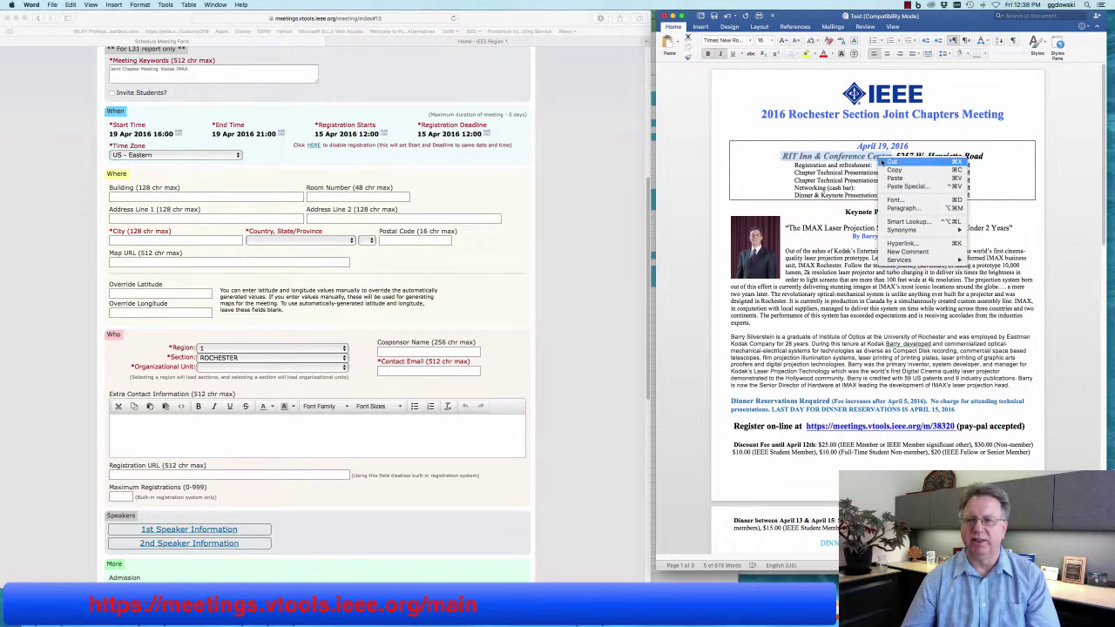
pyautogui.click(895, 170)
pyautogui.click(239, 249)
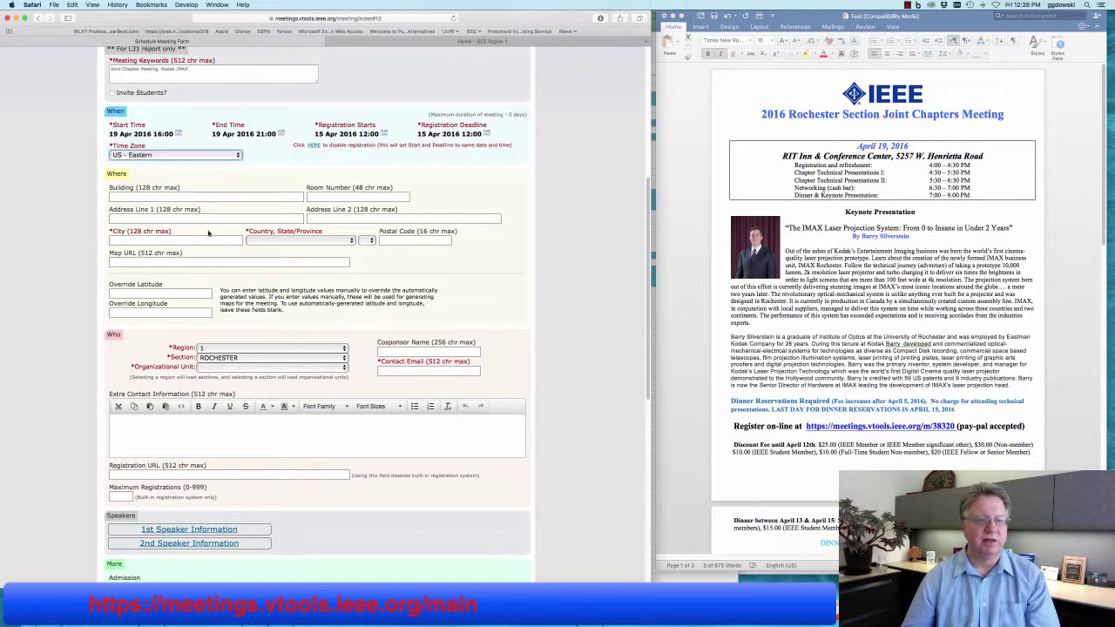
pyautogui.click(151, 197)
pyautogui.rightClick(151, 197)
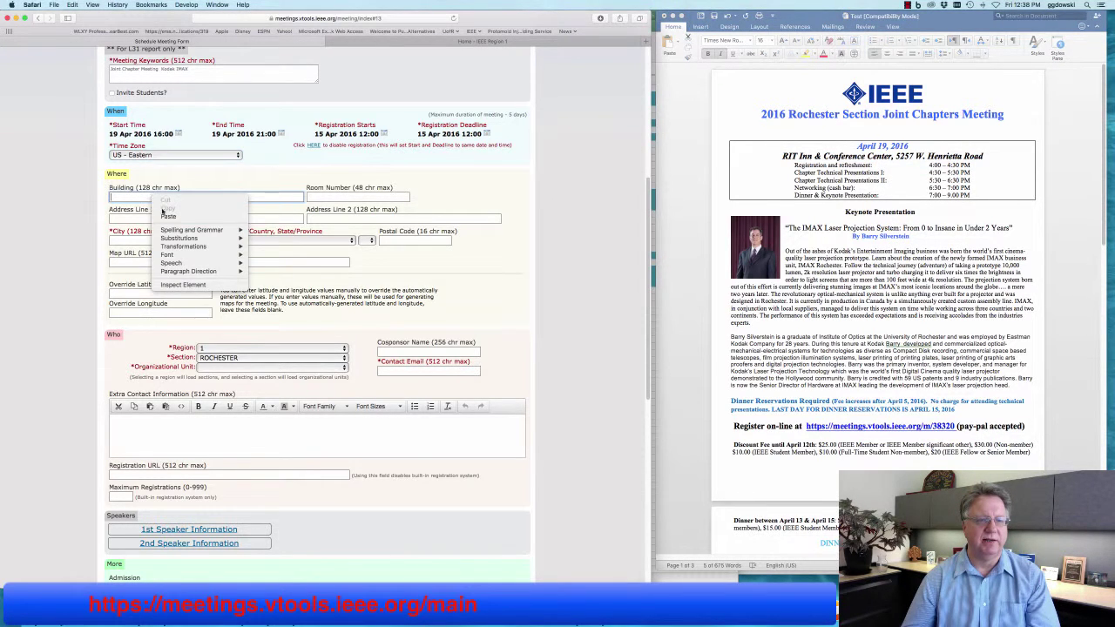
pyautogui.click(219, 218)
pyautogui.click(219, 217)
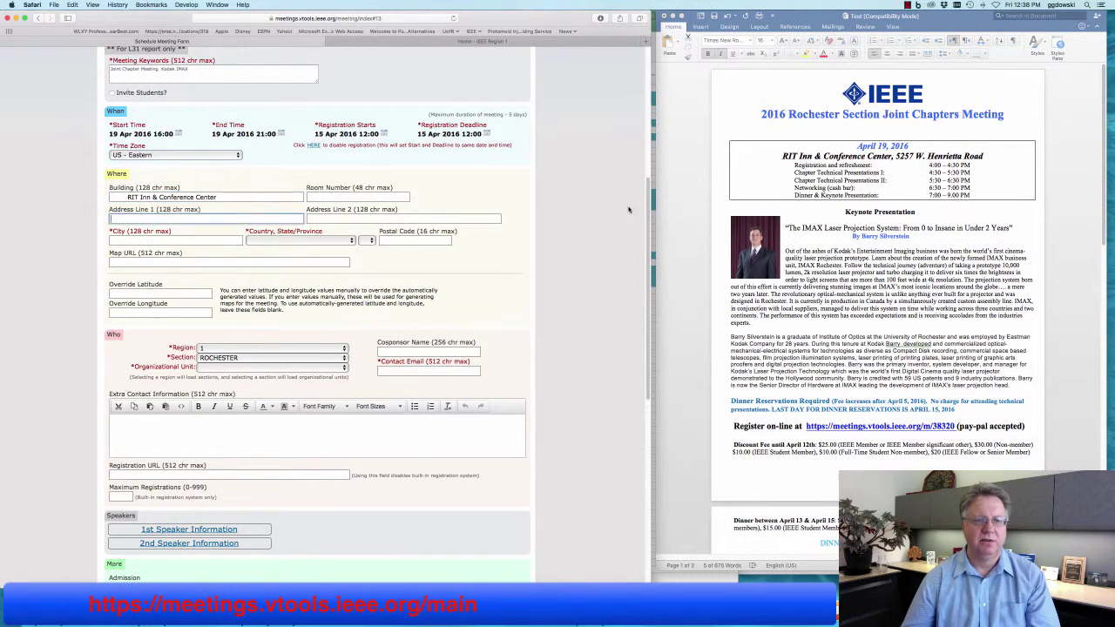
pyautogui.click(128, 198)
pyautogui.press('BackSpace')
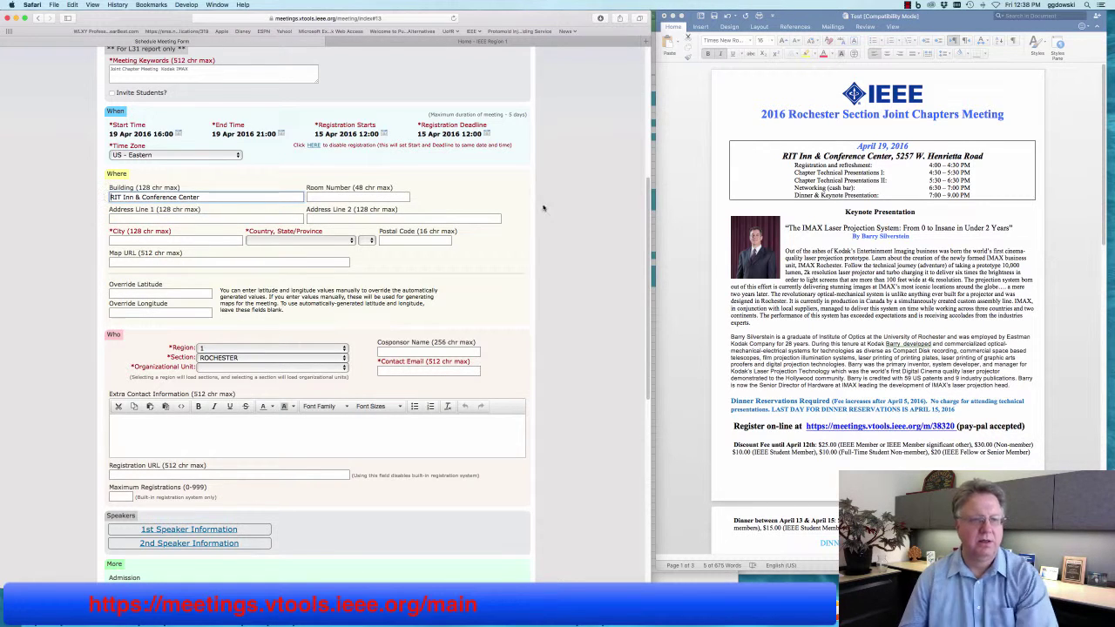
pyautogui.click(217, 219)
# Copy the street address 5257 W. Henrietta Road from the flyer into Address Line 1.
pyautogui.click(879, 173)
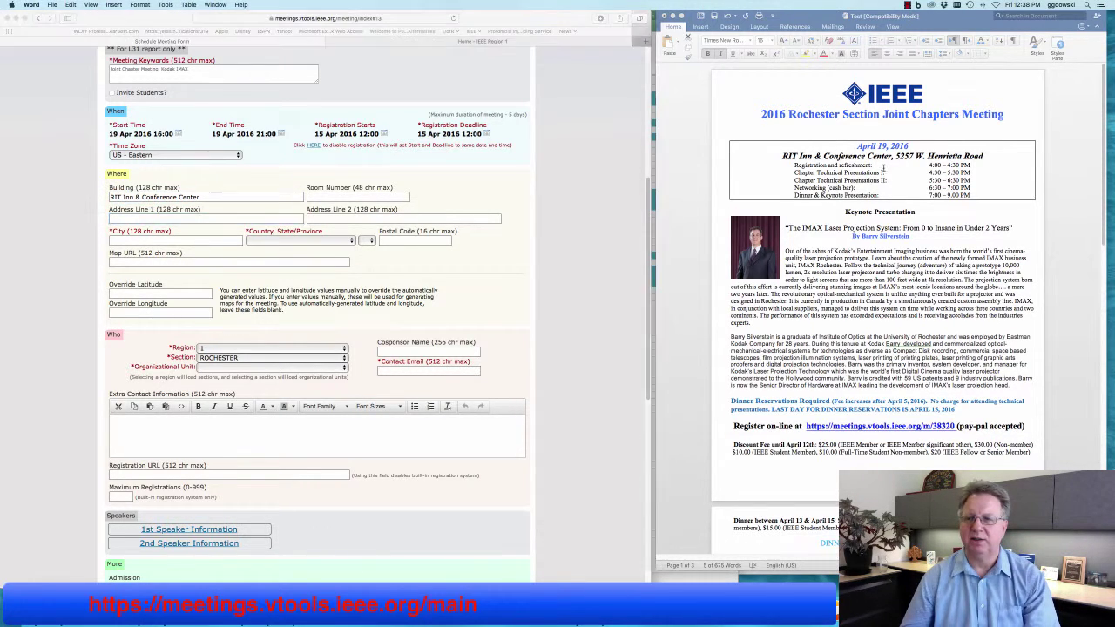
pyautogui.moveTo(897, 156); pyautogui.dragTo(988, 157)
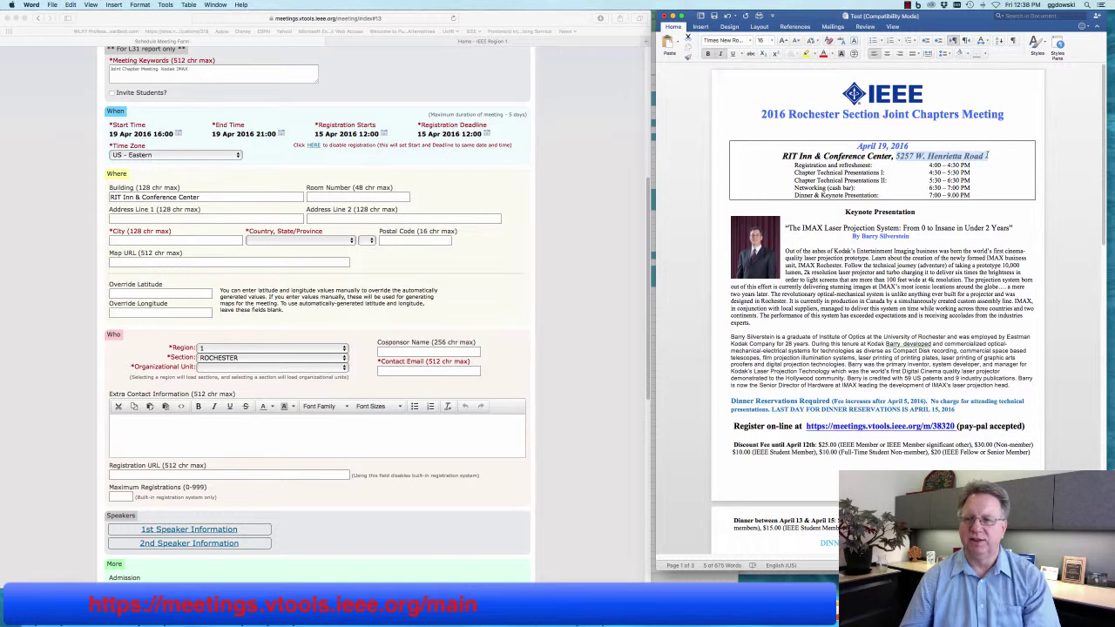
pyautogui.press('super+c')
pyautogui.click(220, 219)
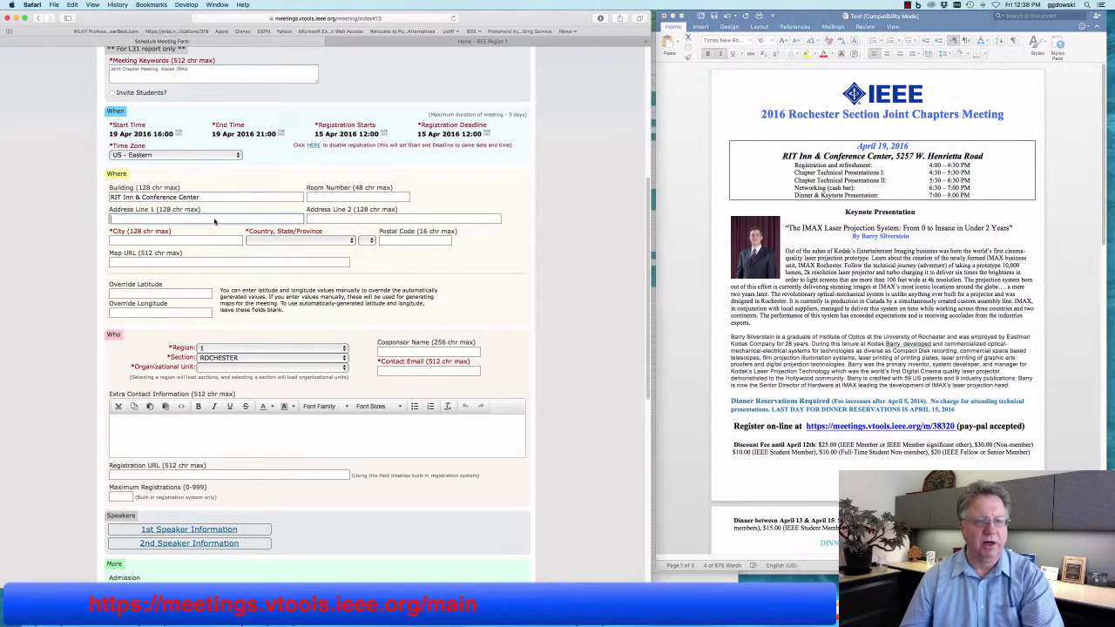
pyautogui.press('super+v')
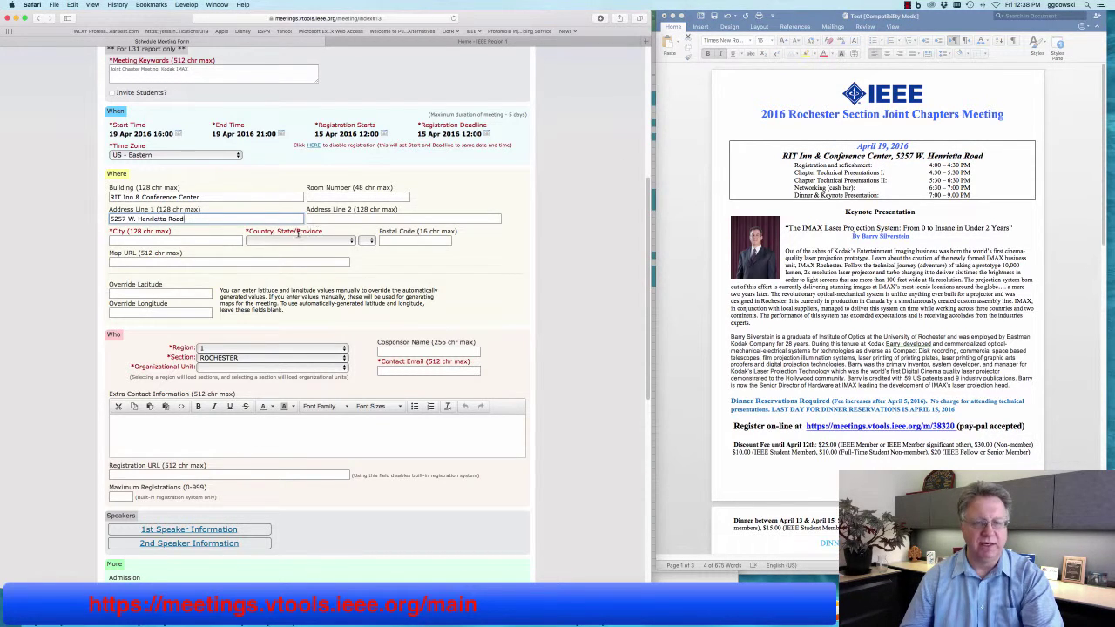
# Set the city to Rochester, country to United States and state to New York.
pyautogui.click(127, 240)
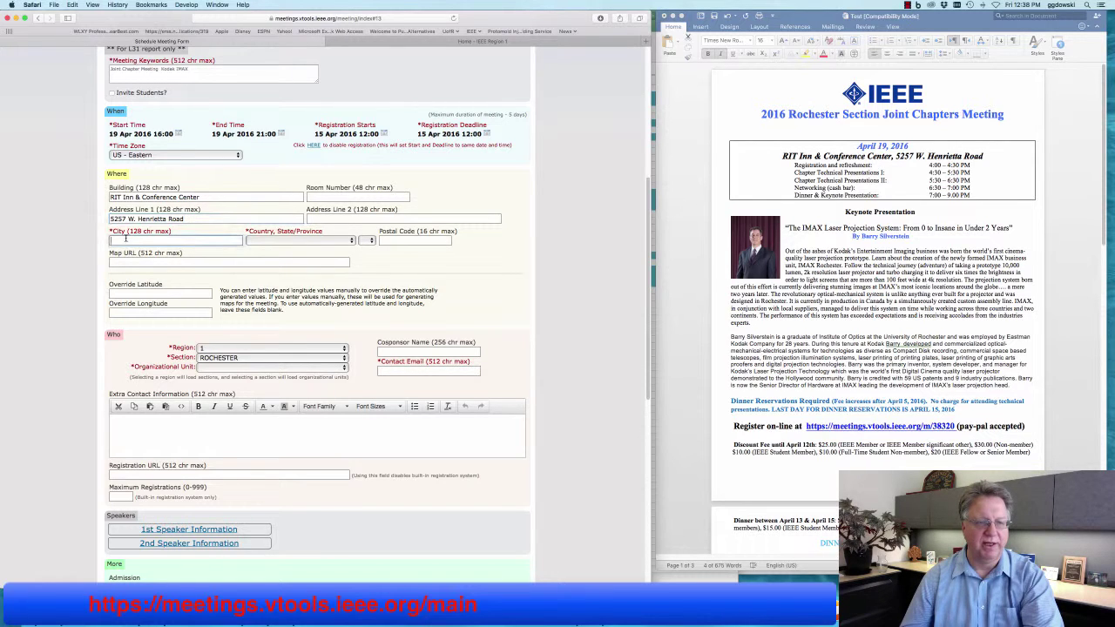
pyautogui.write('Rochester')
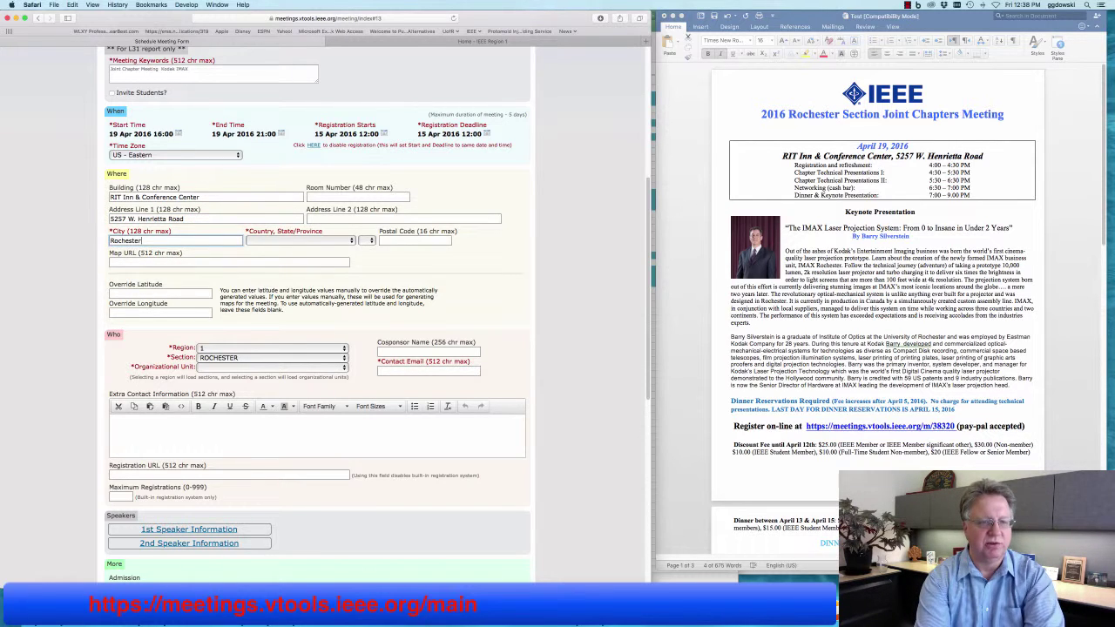
pyautogui.press('Tab')
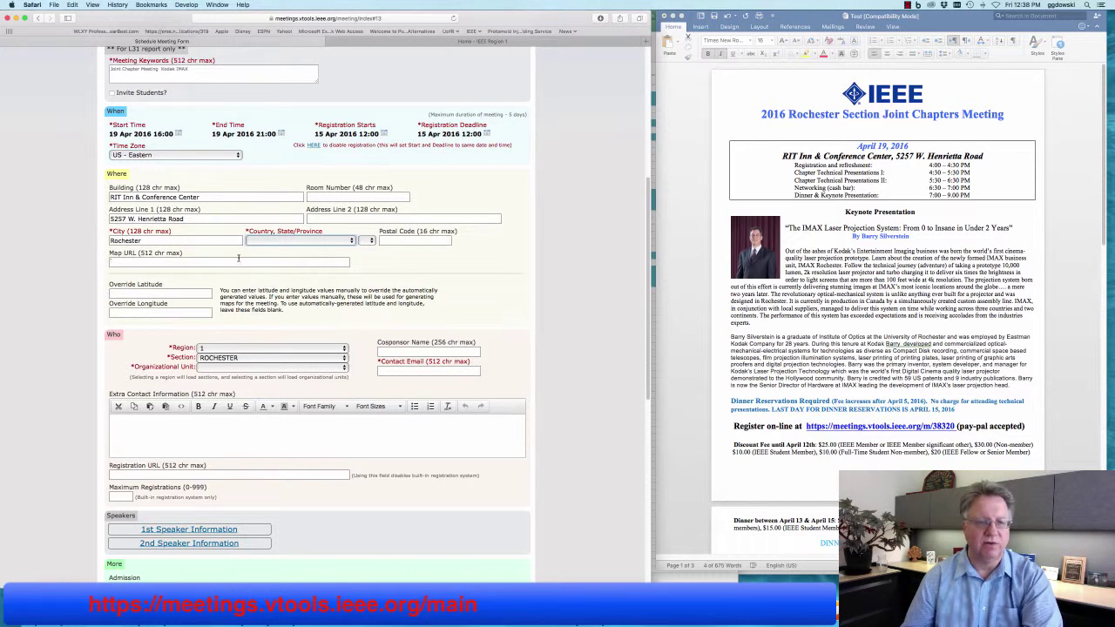
pyautogui.click(261, 243)
pyautogui.scroll(-10, 284, 364)
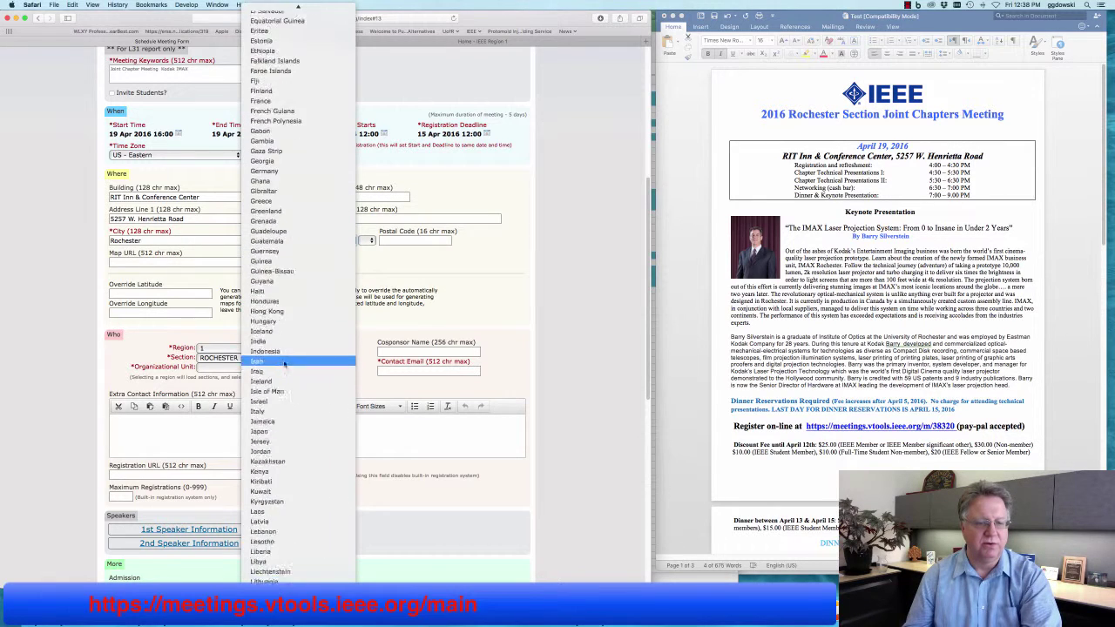
pyautogui.scroll(-15, 284, 364)
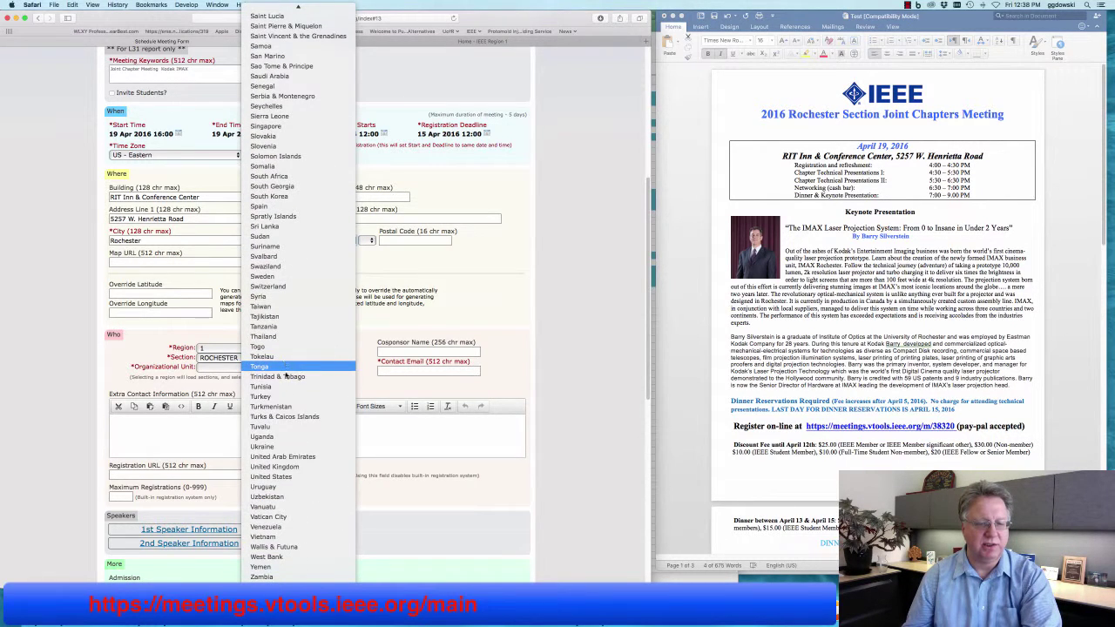
pyautogui.click(279, 477)
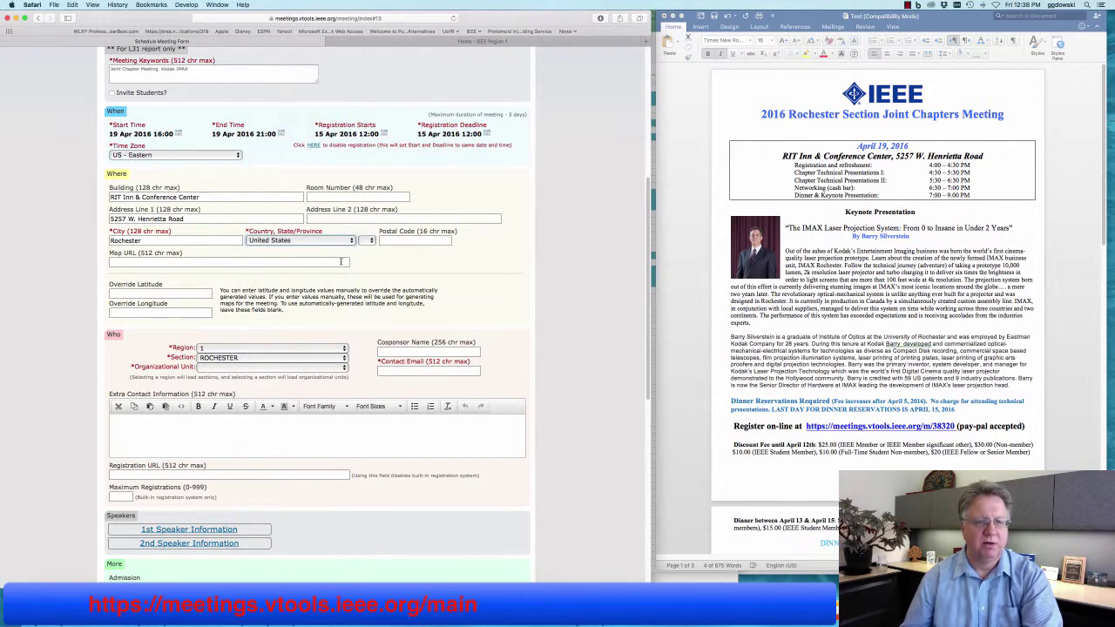
pyautogui.click(364, 242)
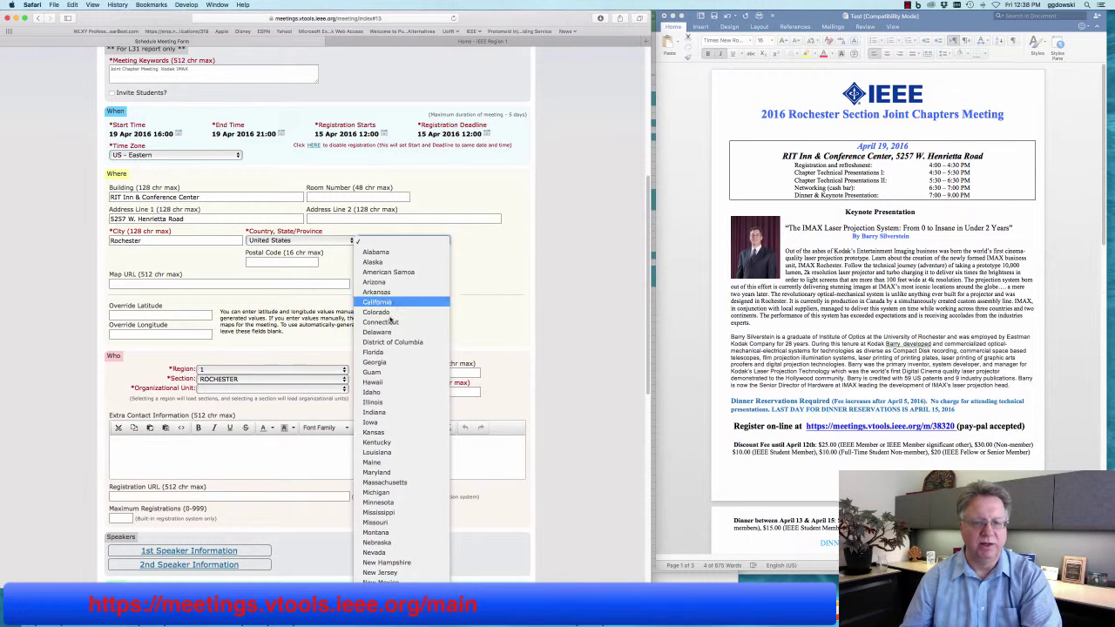
pyautogui.scroll(-5, 387, 349)
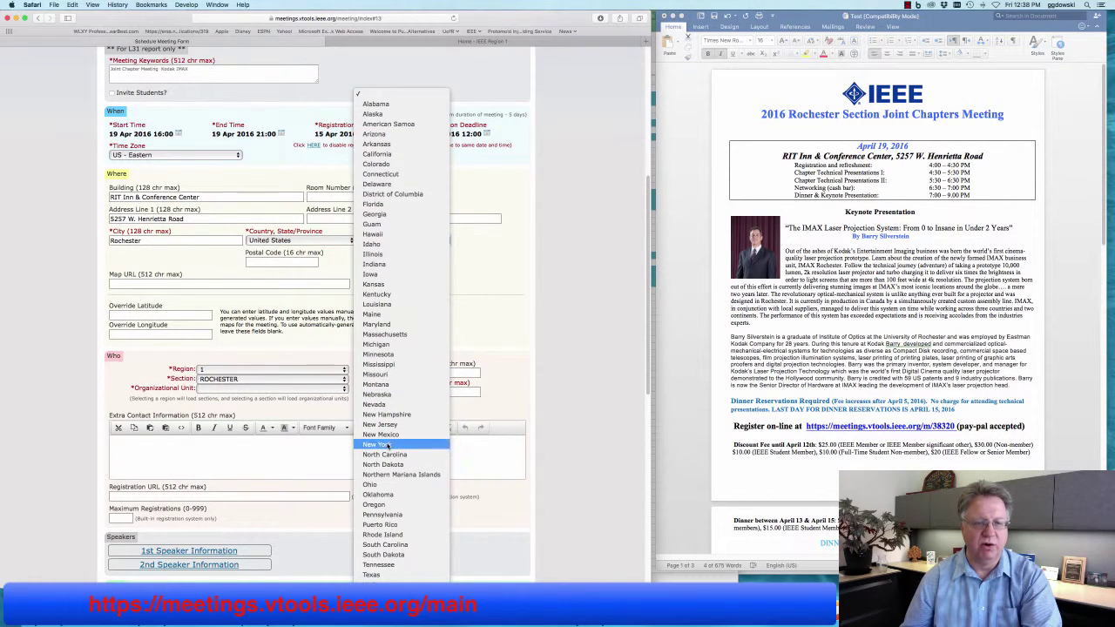
pyautogui.click(388, 445)
# Enter 14618 as the venue's postal code.
pyautogui.click(273, 262)
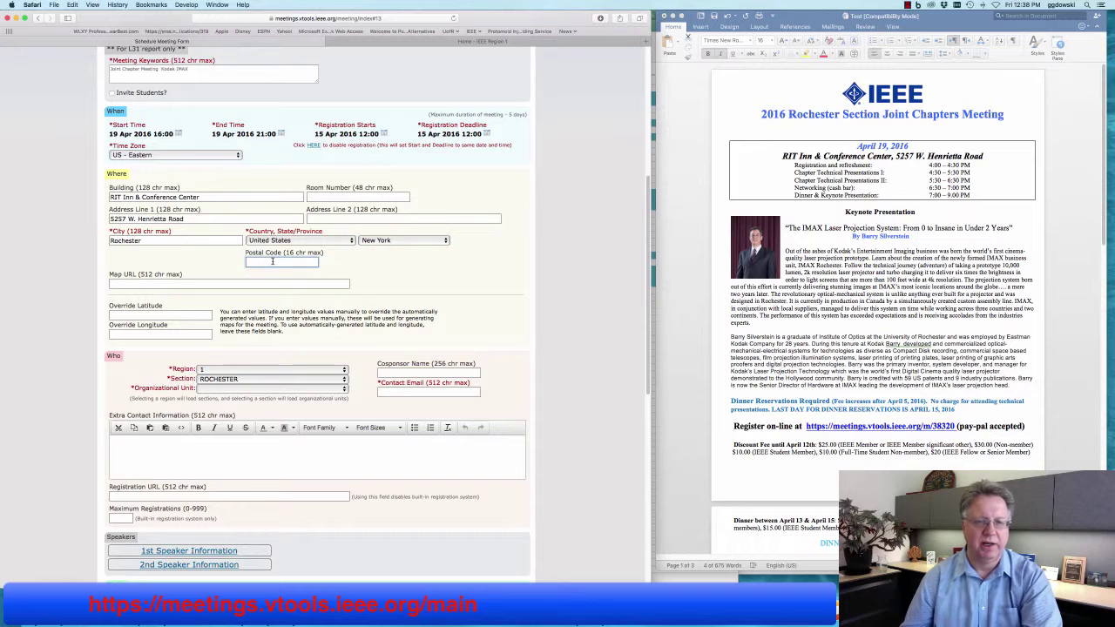
pyautogui.write('146')
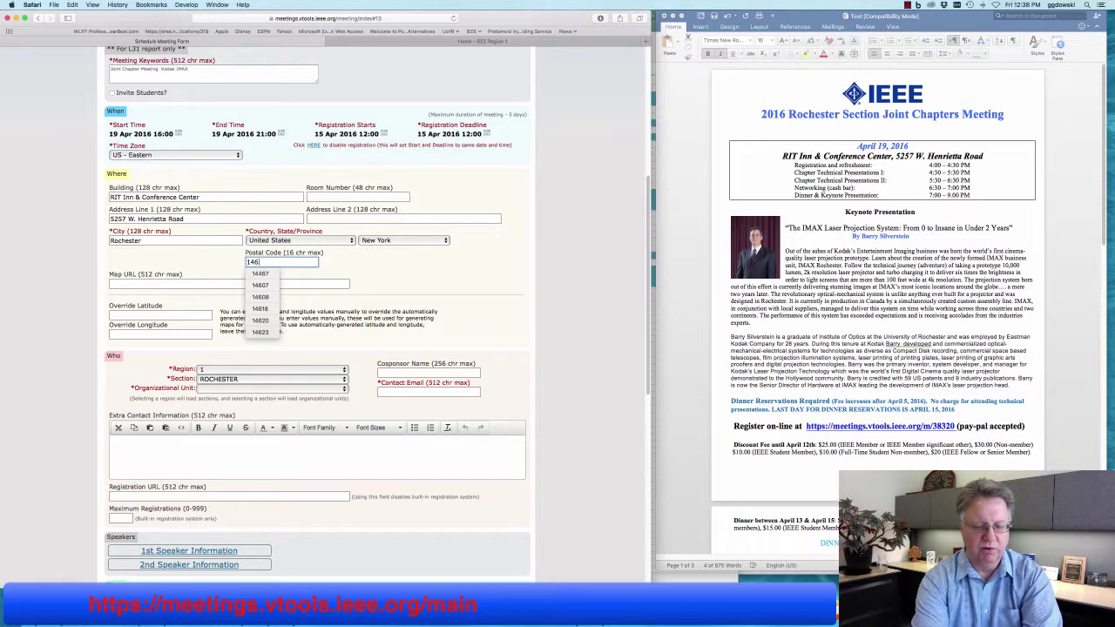
pyautogui.write('18')
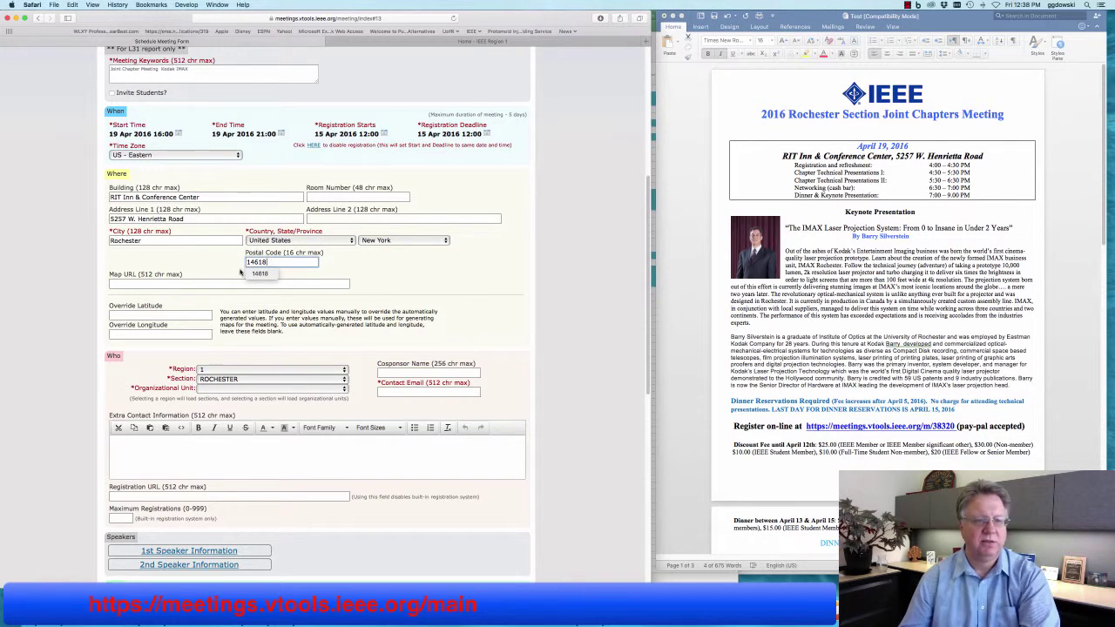
pyautogui.click(213, 282)
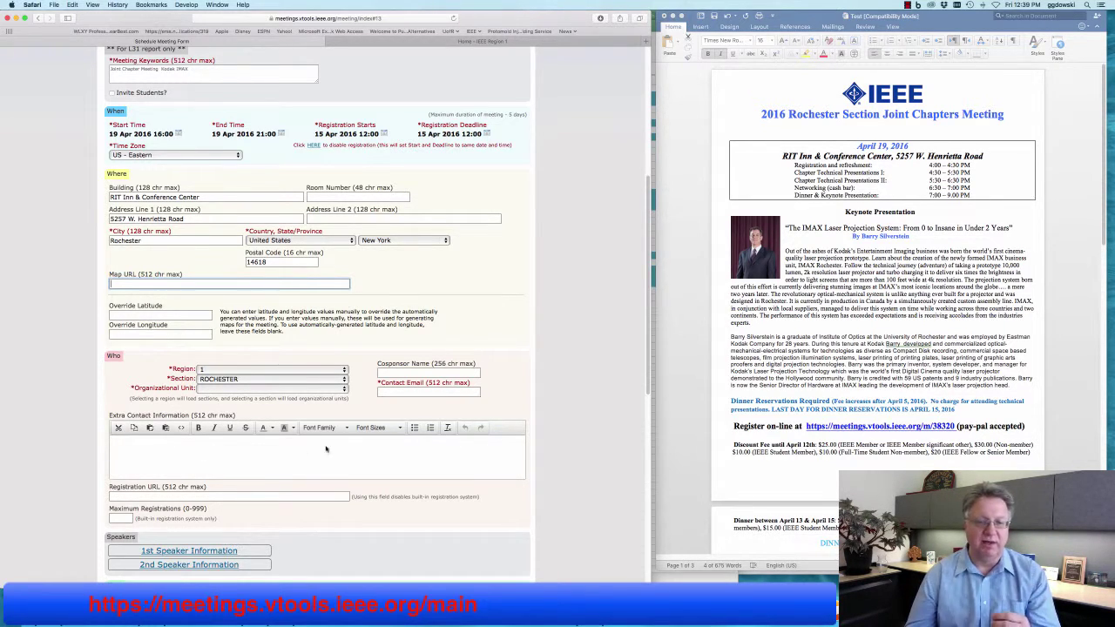
# Choose Region 1, keeping Section ROCHESTER, and bring up the organizational unit choices.
pyautogui.scroll(-3, 345, 476)
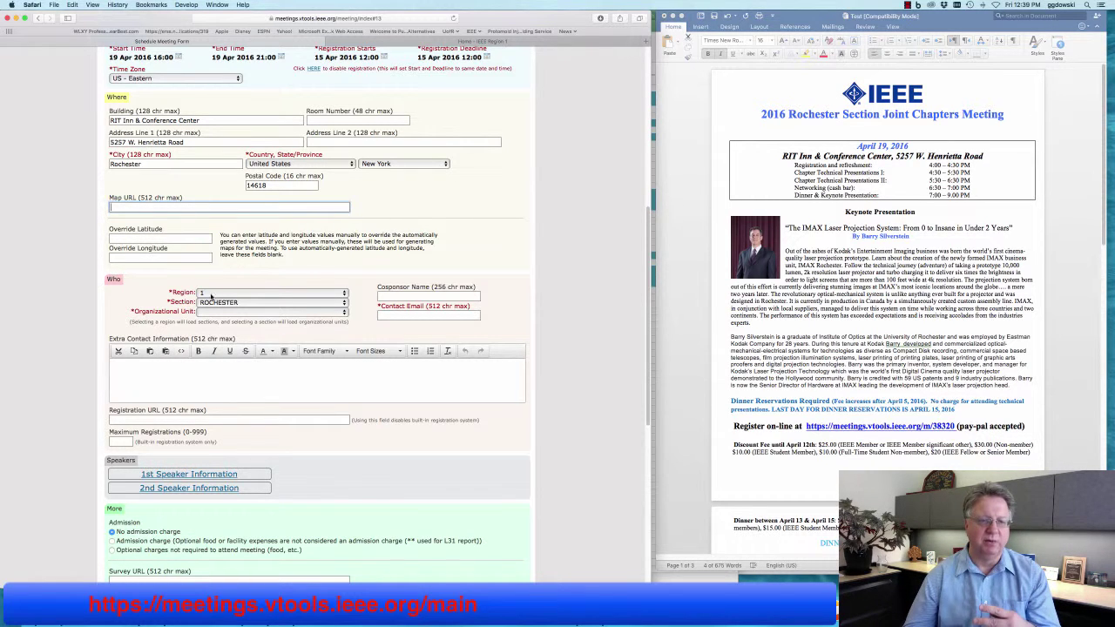
pyautogui.click(211, 296)
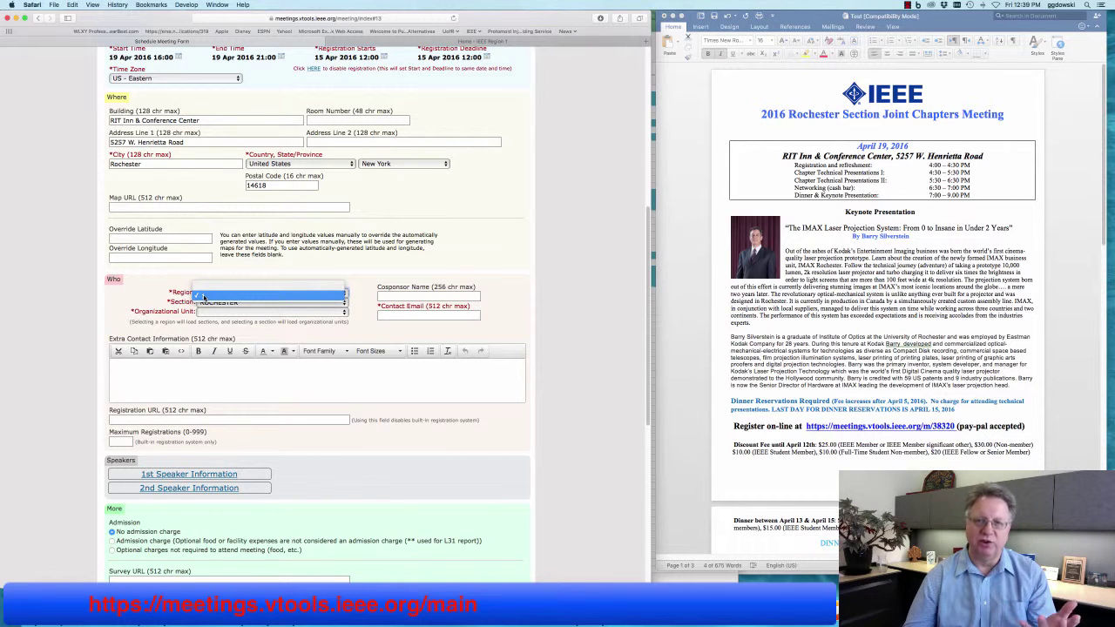
pyautogui.click(204, 297)
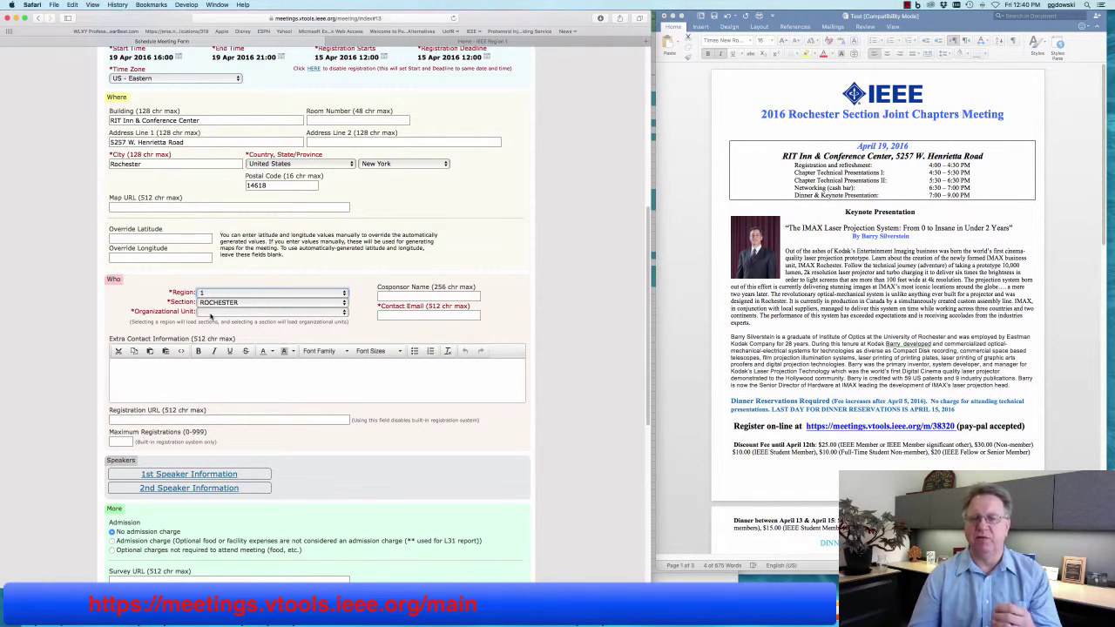
pyautogui.click(210, 314)
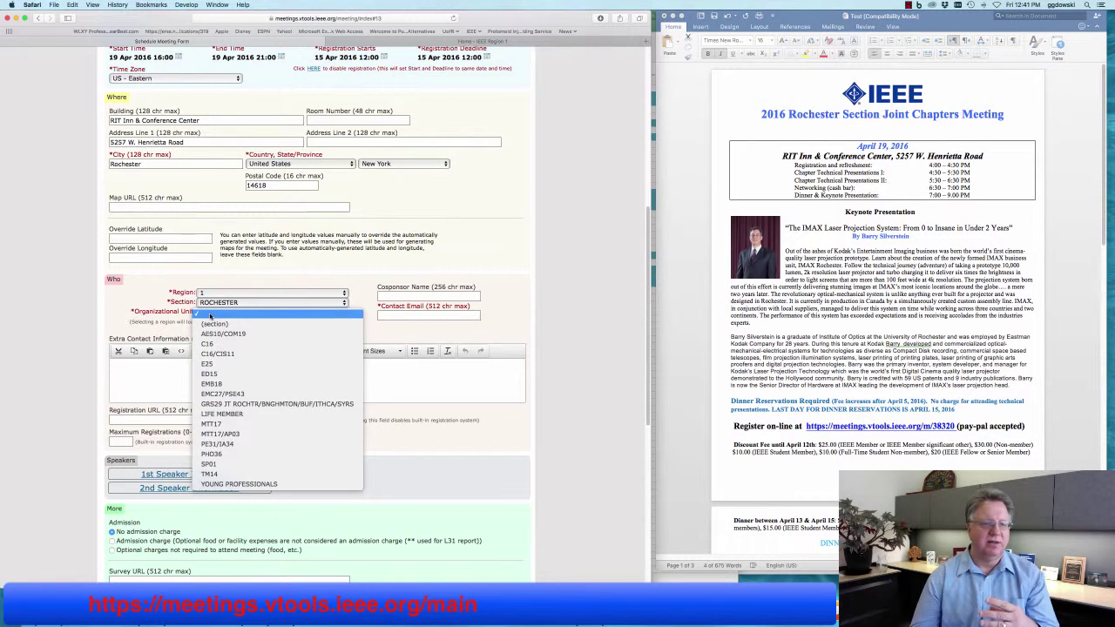
# Set Organizational Unit to (section) and fill the contact e-mail from the autofill suggestion.
pyautogui.click(213, 324)
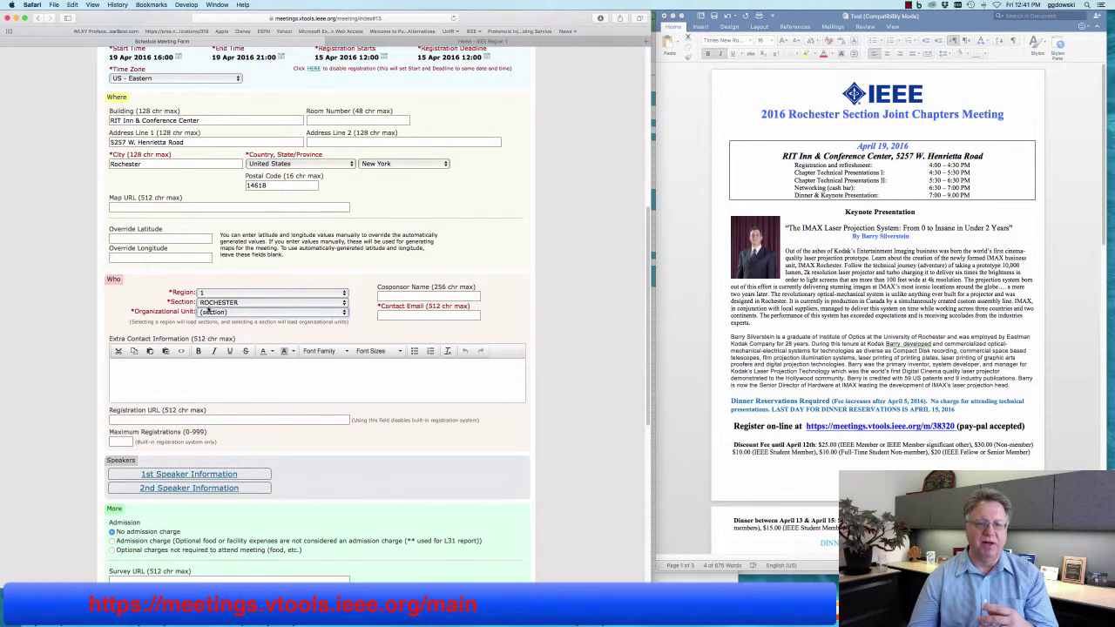
pyautogui.click(388, 315)
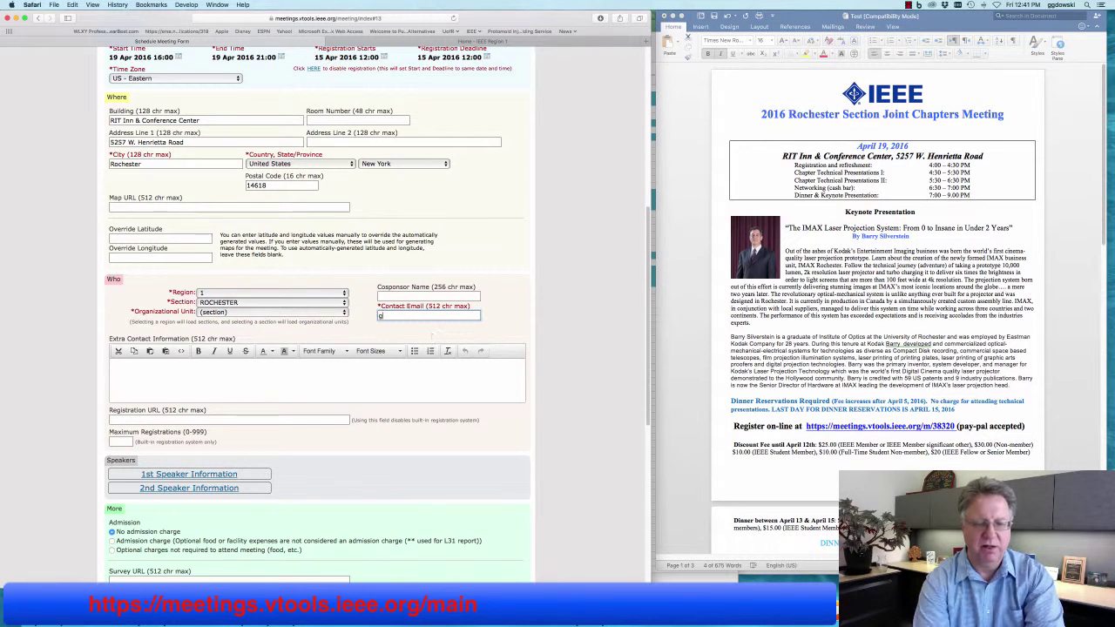
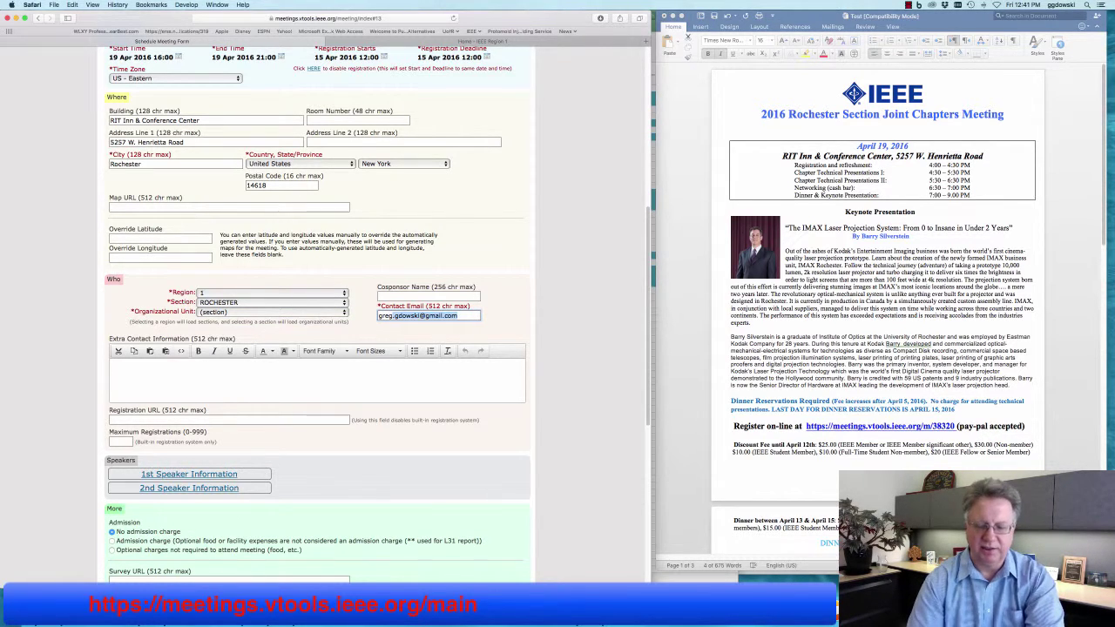
pyautogui.press('Return')
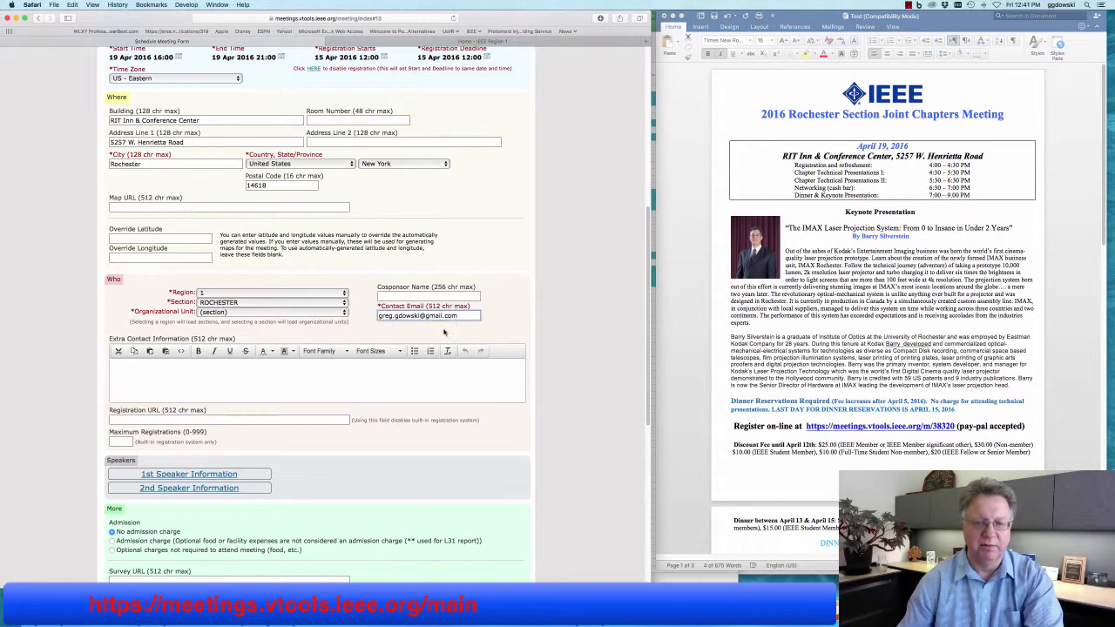
pyautogui.click(424, 375)
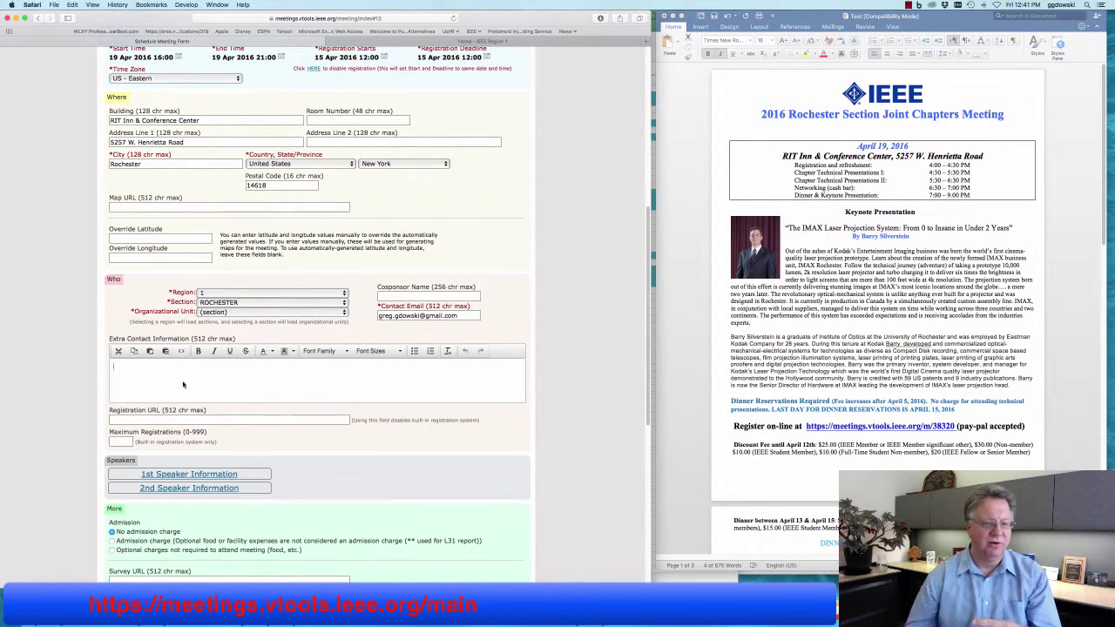
# Enter 80 as the maximum registrations, correcting the mistyped 90.
pyautogui.click(122, 442)
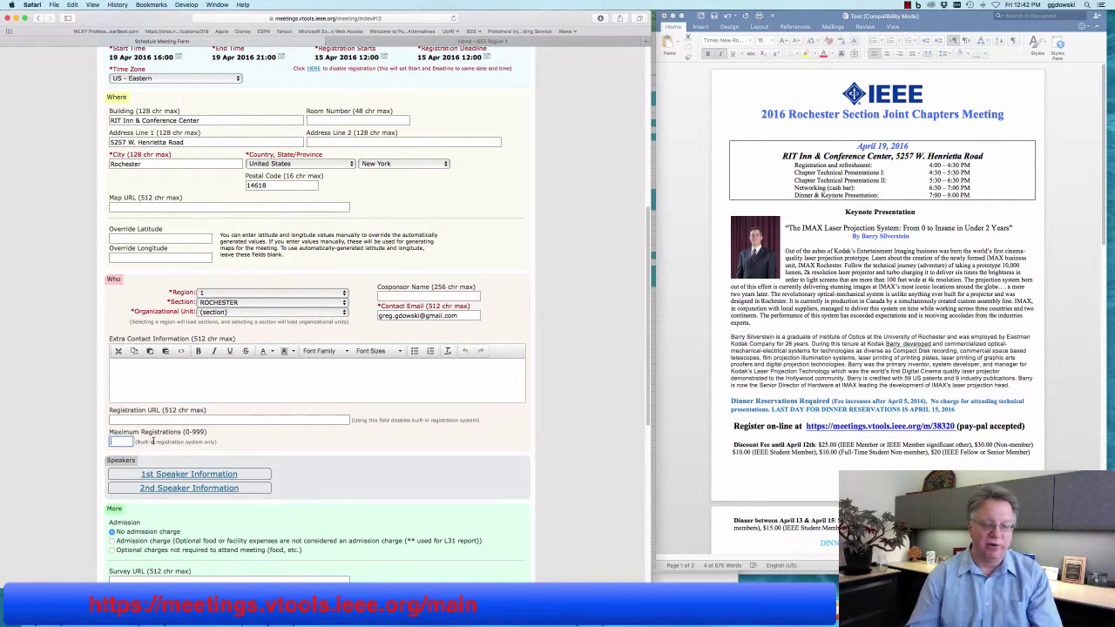
pyautogui.write('90')
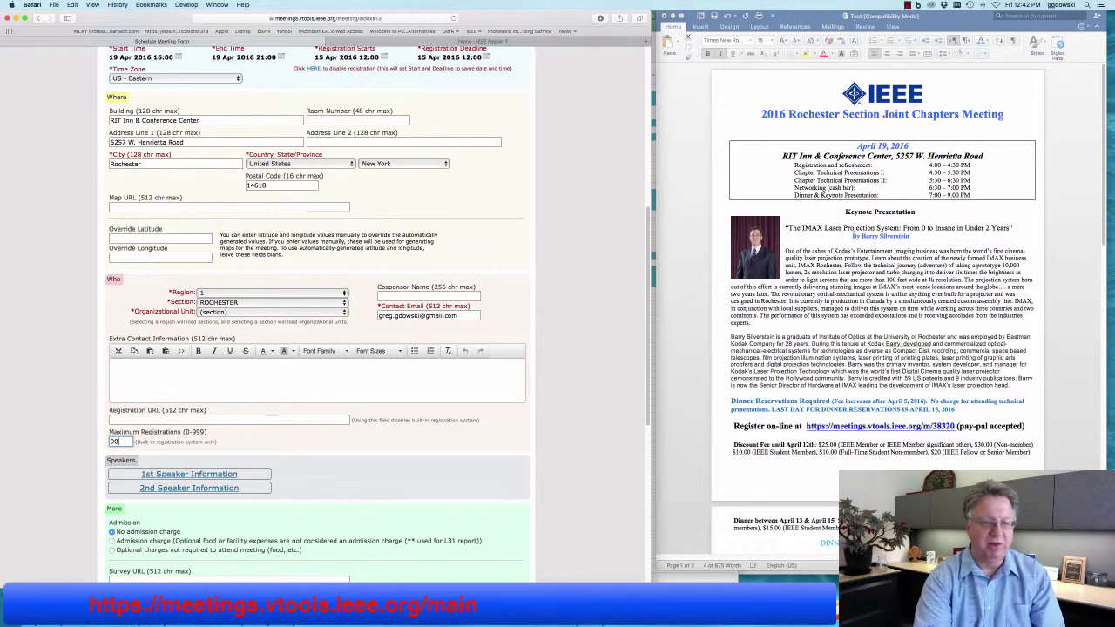
pyautogui.press('BackSpace')
pyautogui.press('BackSpace')
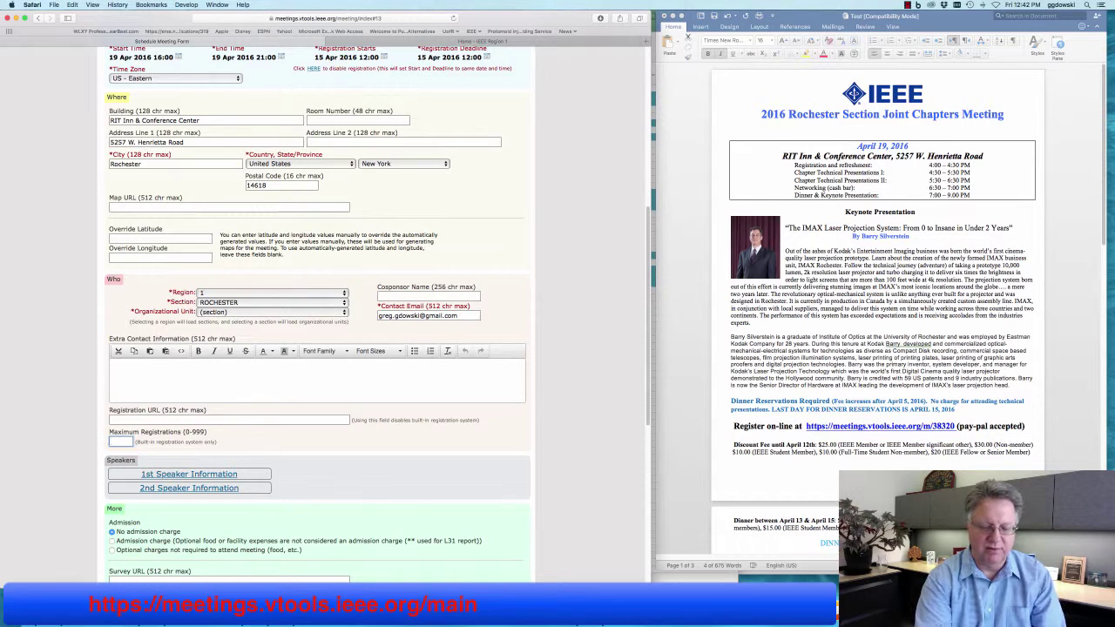
pyautogui.write('80')
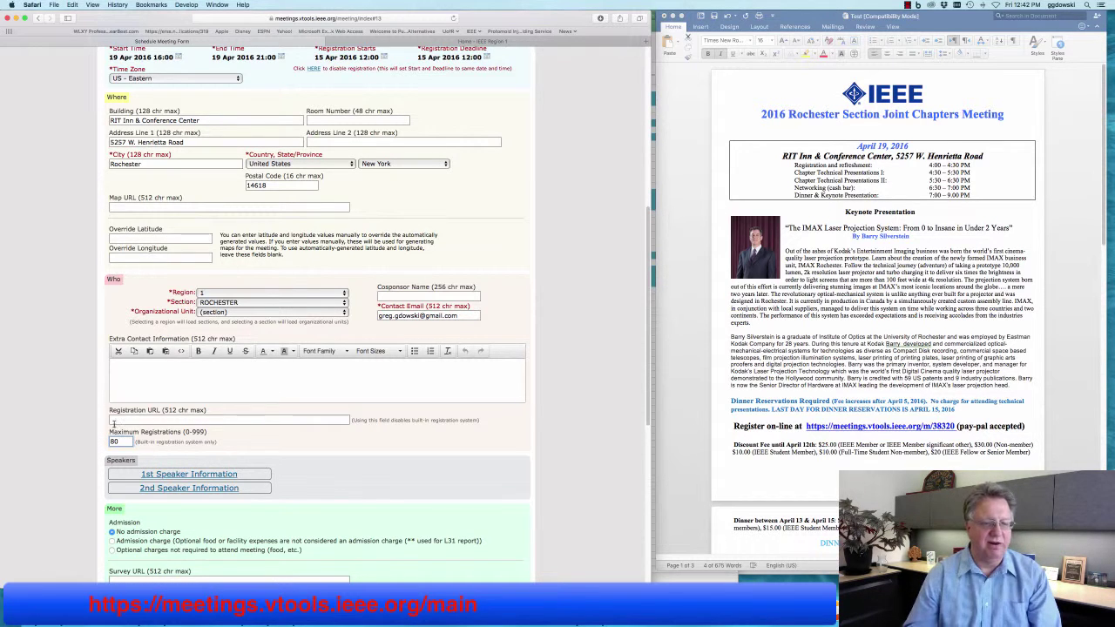
pyautogui.scroll(-2, 116, 421)
pyautogui.scroll(-3, 116, 421)
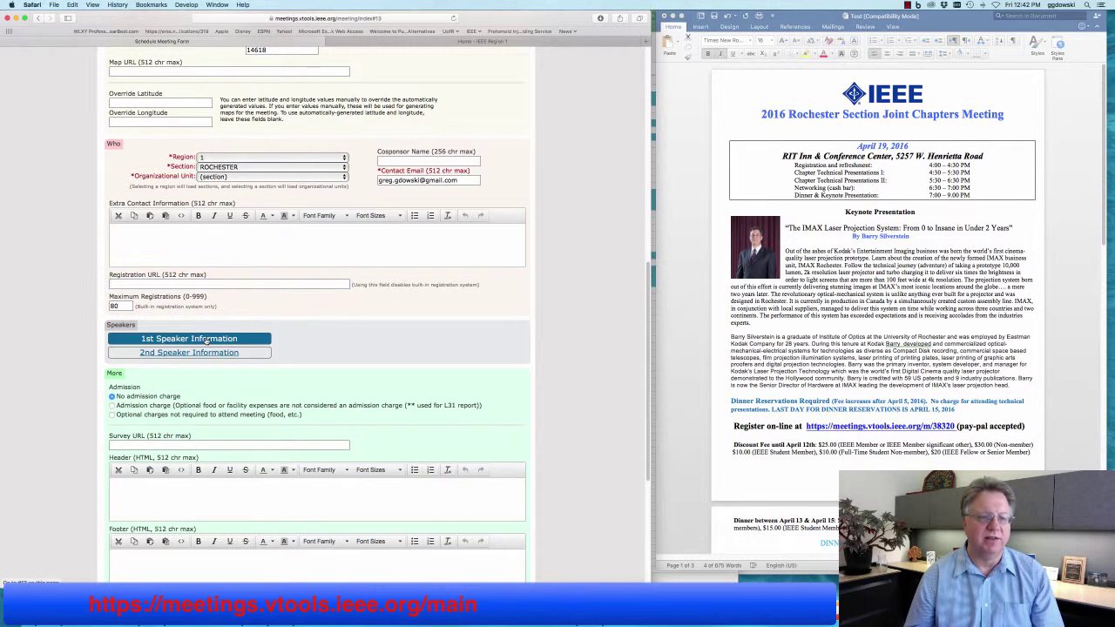
# Copy the flyer's keynote title, IMAX Laser Projection System, into the first speaker's Topic.
pyautogui.click(207, 339)
pyautogui.scroll(-5, 288, 349)
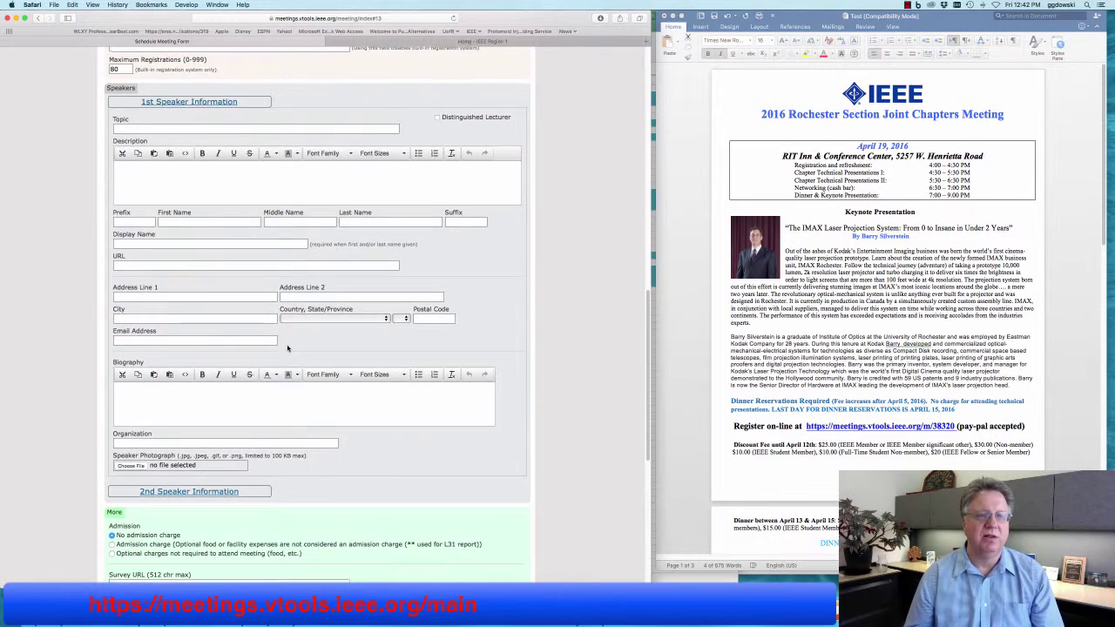
pyautogui.scroll(1, 287, 348)
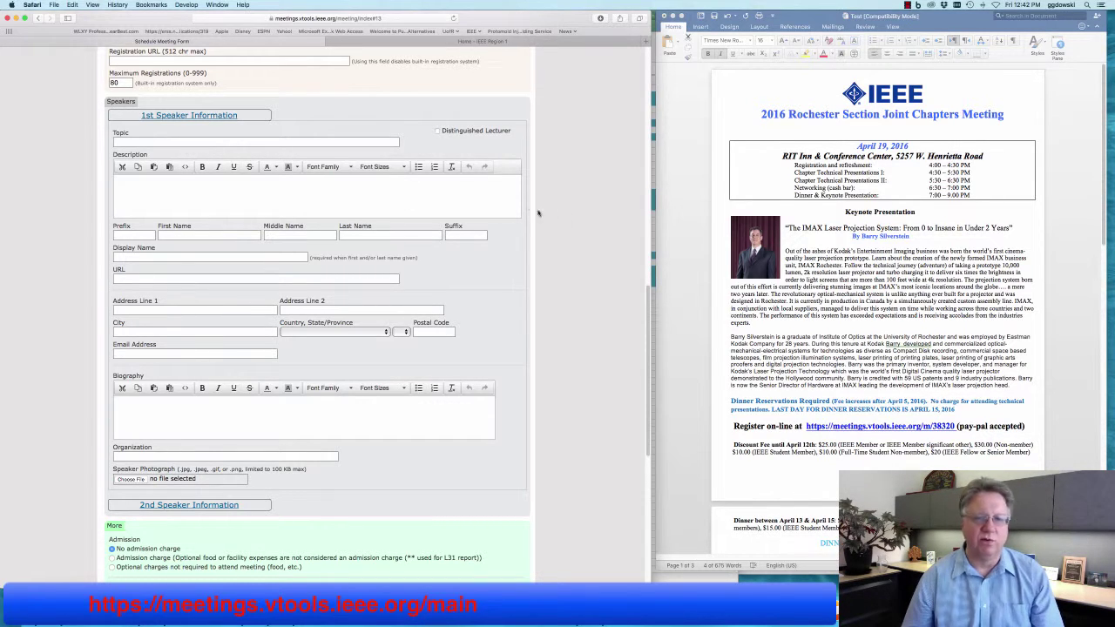
pyautogui.click(782, 258)
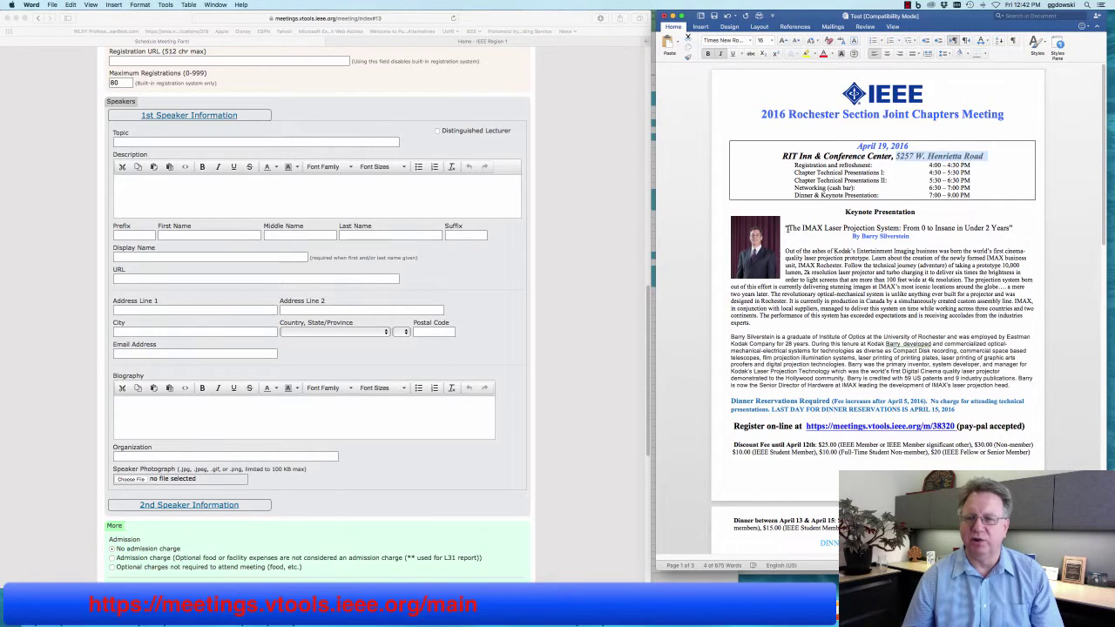
pyautogui.moveTo(785, 229); pyautogui.dragTo(1014, 228)
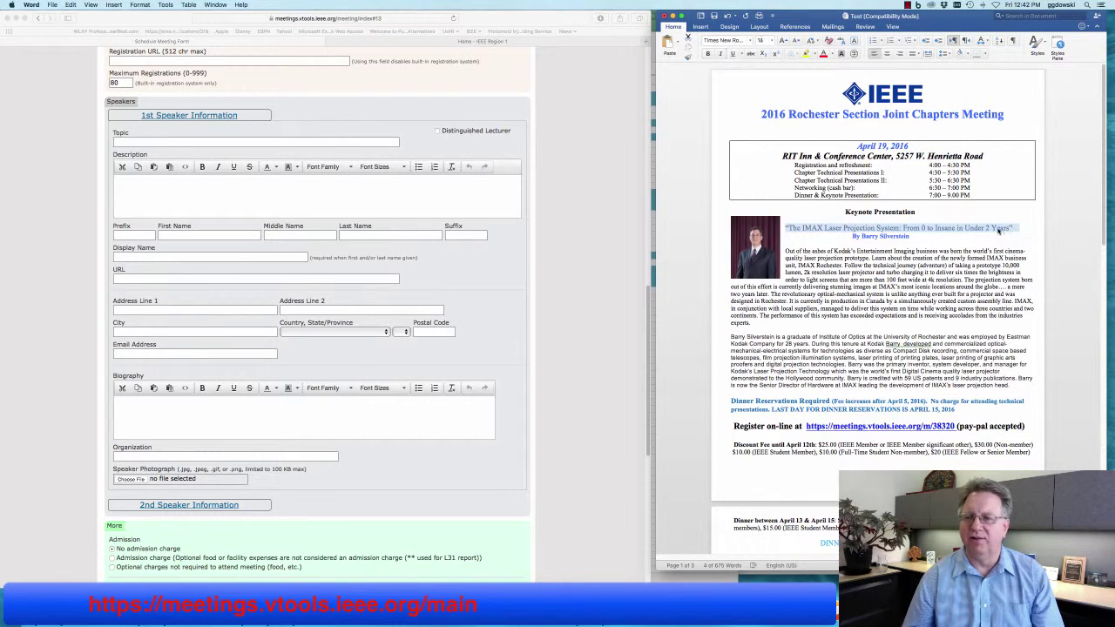
pyautogui.rightClick(1014, 229)
pyautogui.click(1028, 241)
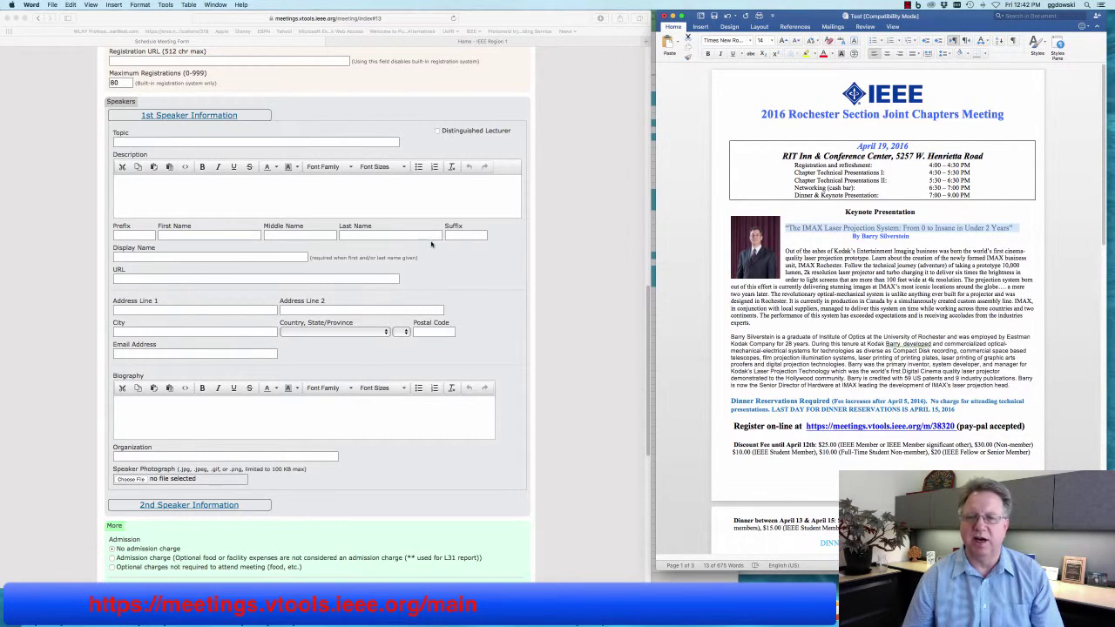
pyautogui.click(163, 140)
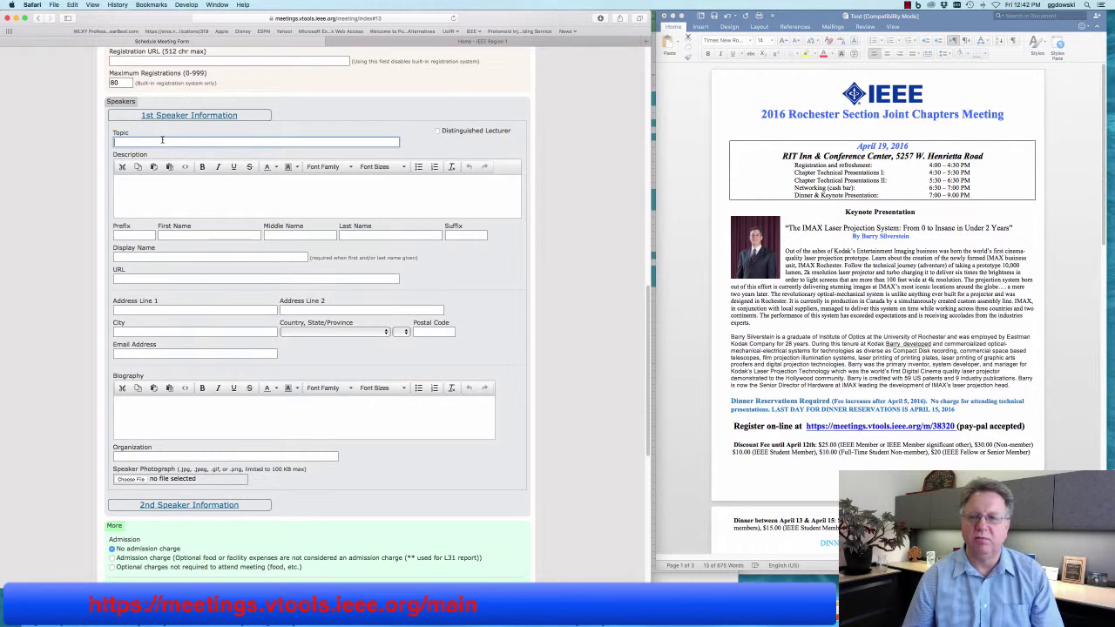
pyautogui.rightClick(163, 140)
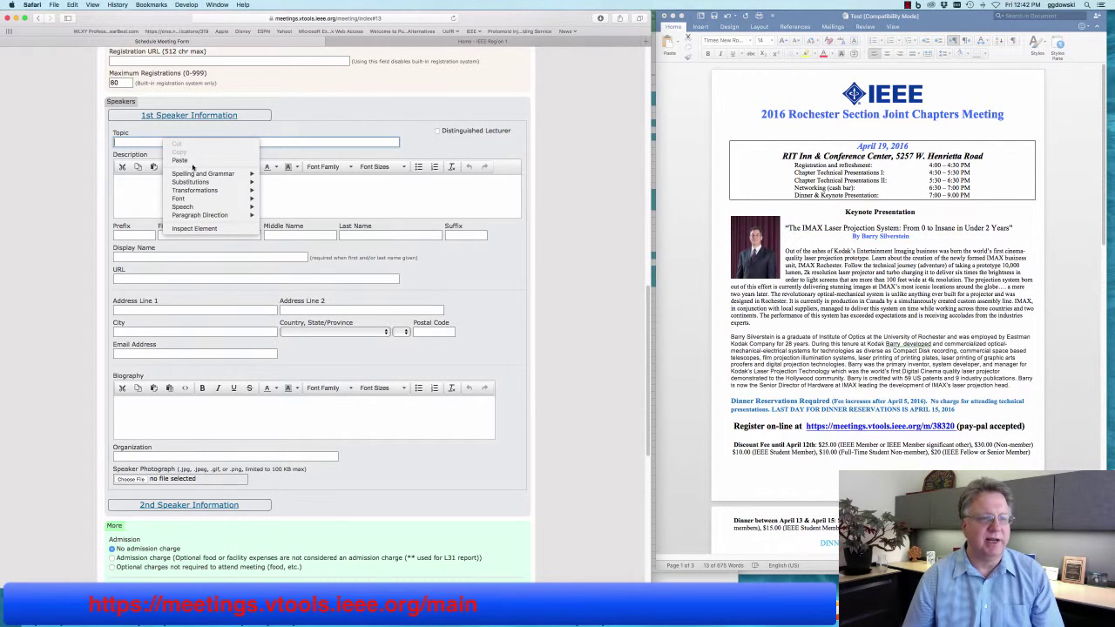
pyautogui.click(181, 161)
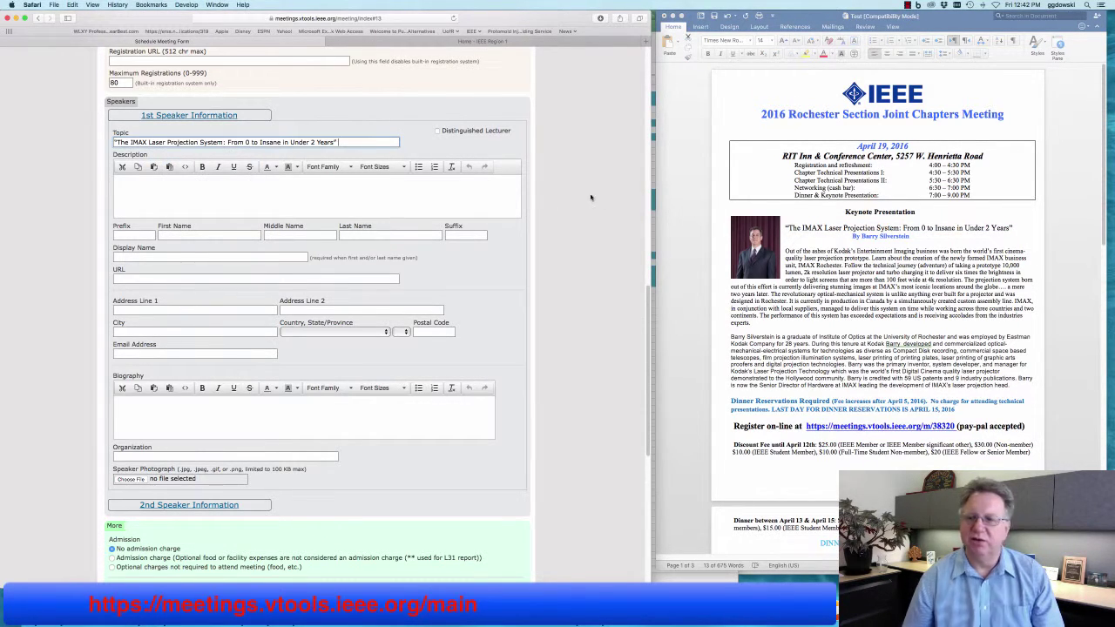
pyautogui.click(378, 189)
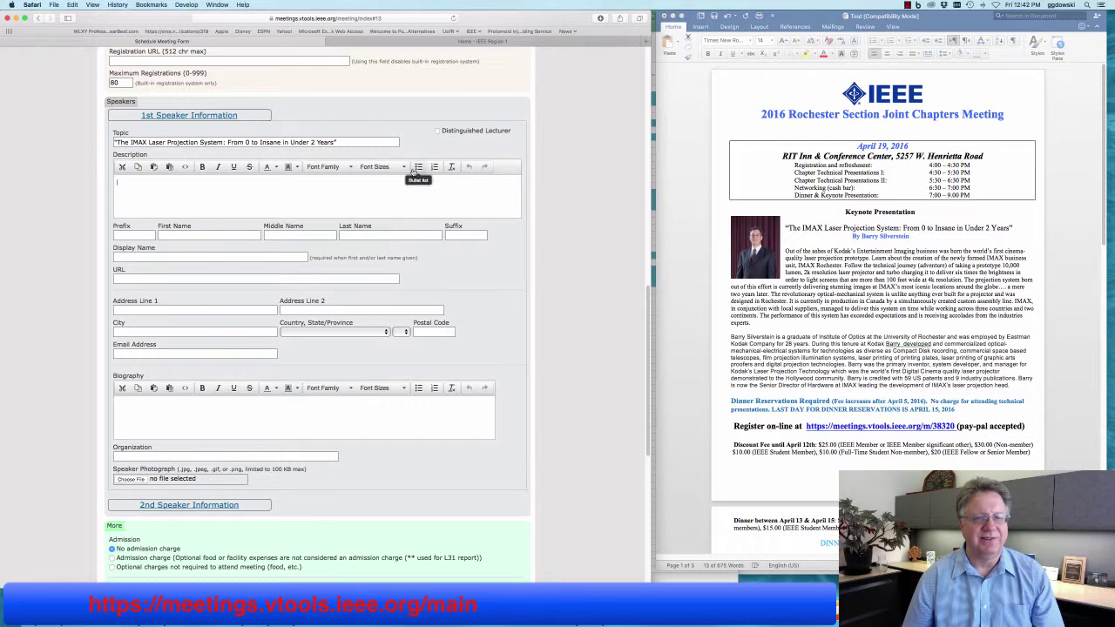
# Paste the flyer's keynote abstract into the speaker Description using Edit > Paste.
pyautogui.click(892, 272)
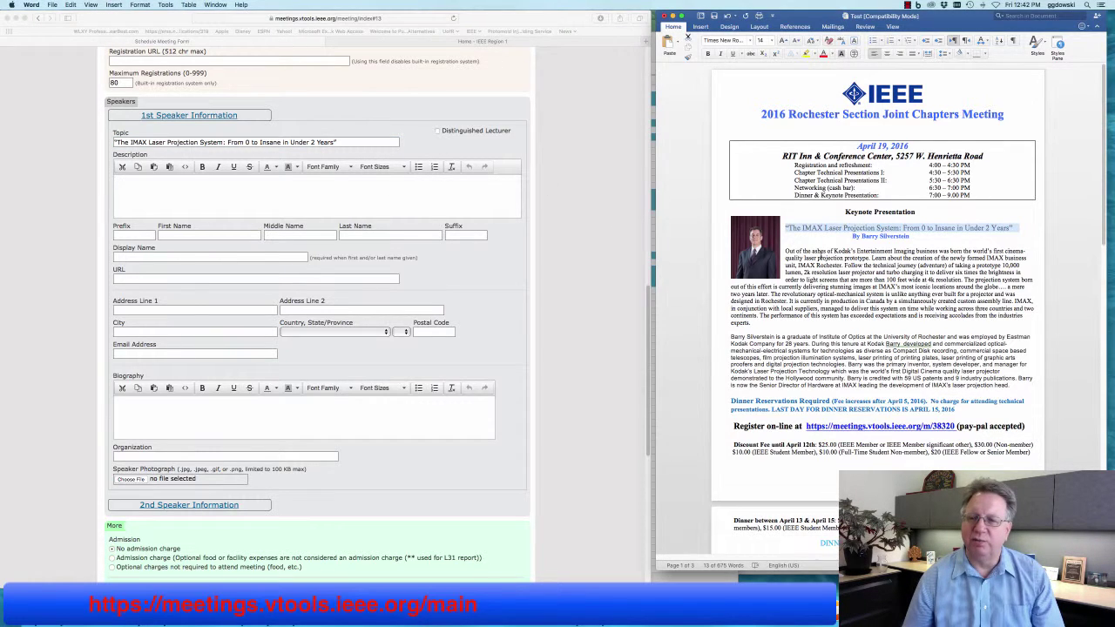
pyautogui.moveTo(760, 324); pyautogui.dragTo(784, 251)
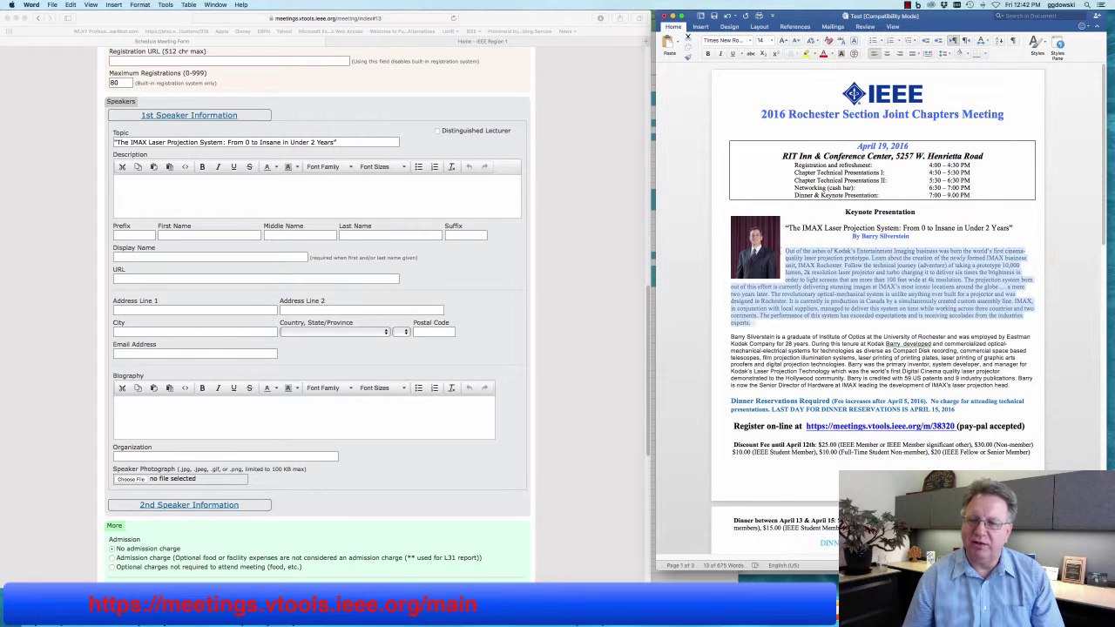
pyautogui.rightClick(824, 257)
pyautogui.click(844, 271)
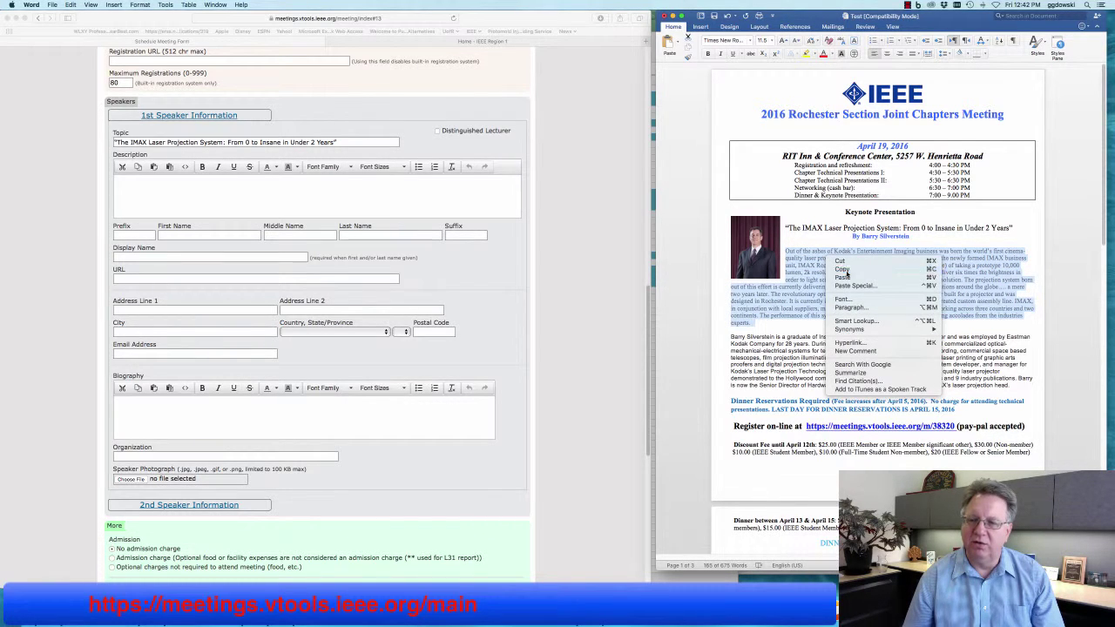
pyautogui.click(305, 207)
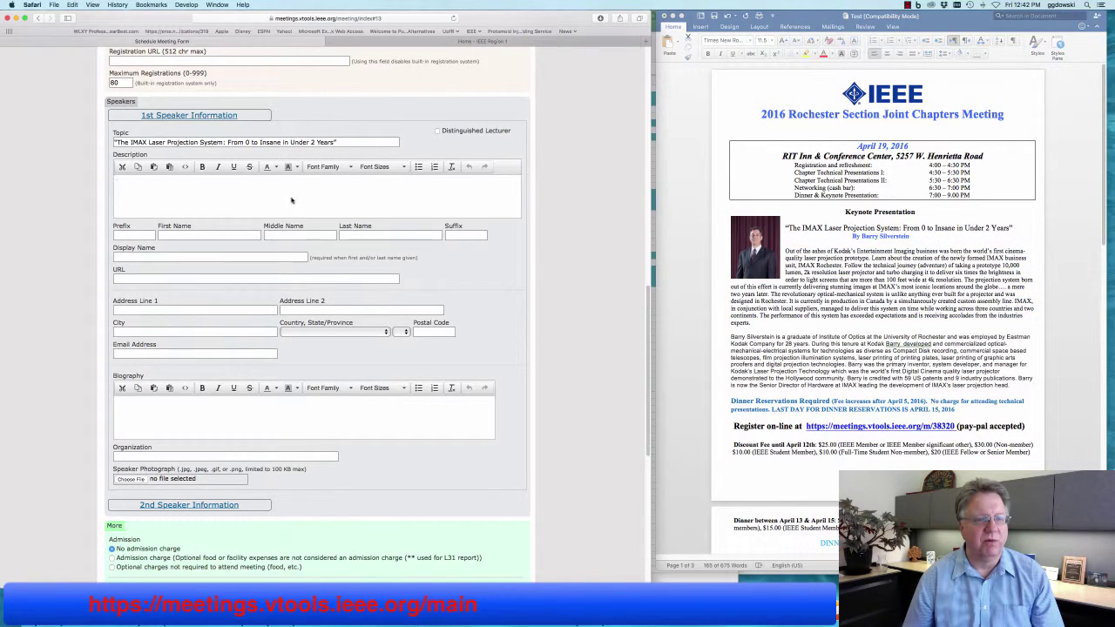
pyautogui.rightClick(294, 188)
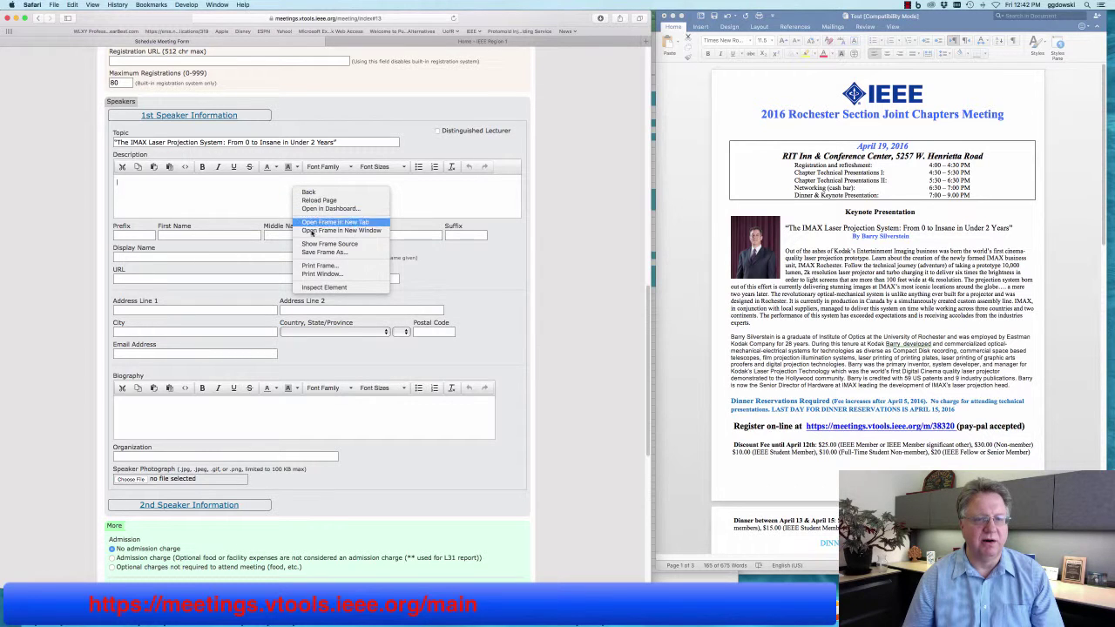
pyautogui.click(201, 185)
pyautogui.click(72, 4)
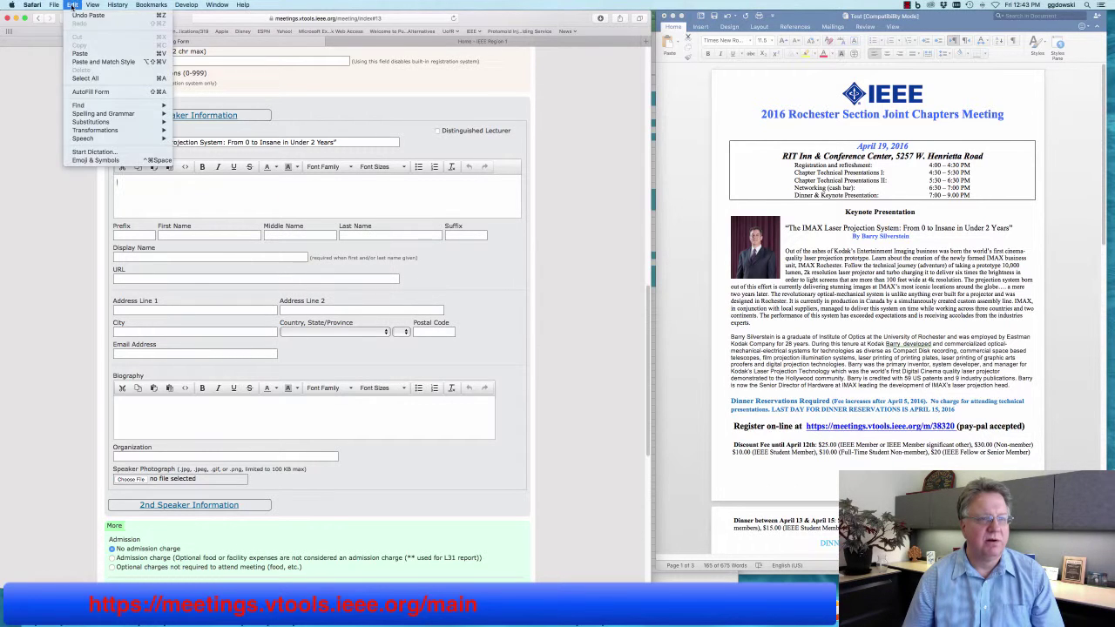
pyautogui.click(92, 61)
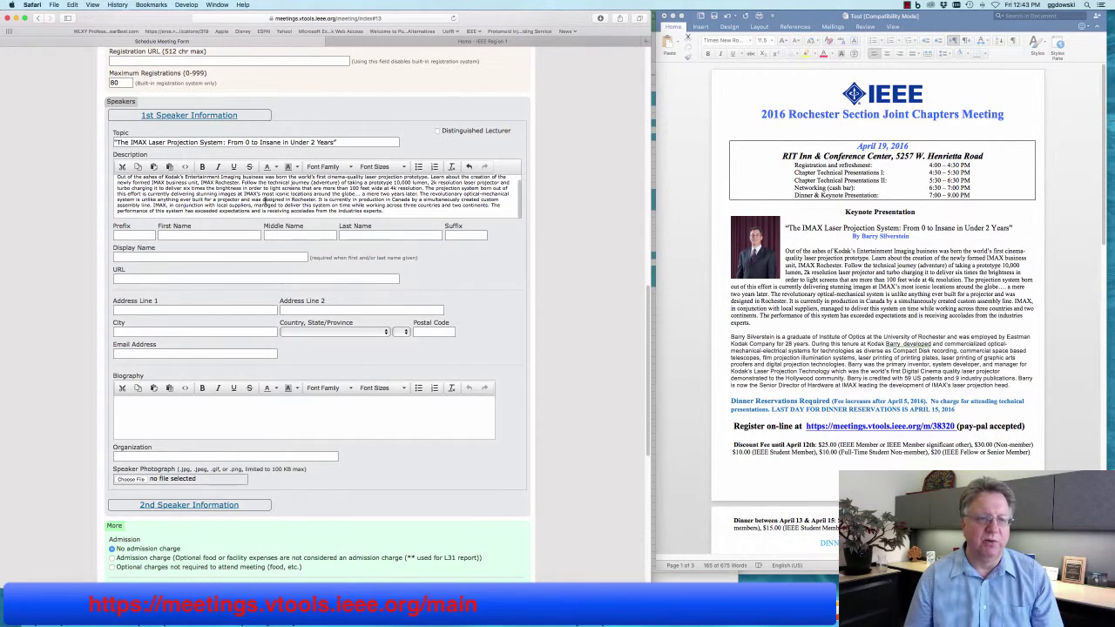
# Copy the speaker's first name from the flyer byline into First Name.
pyautogui.click(866, 238)
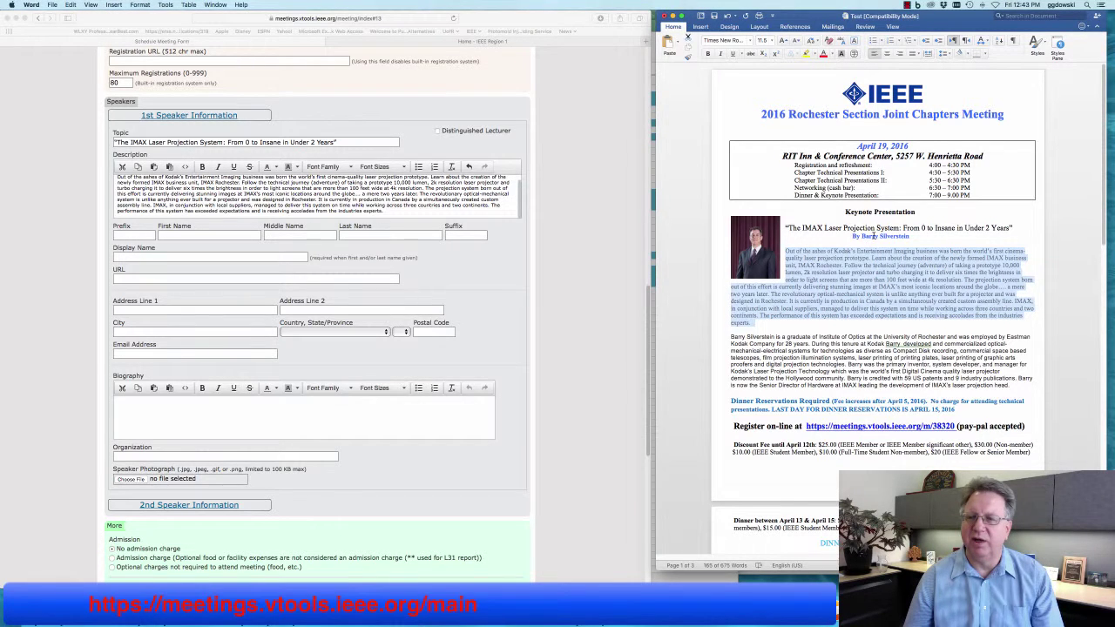
pyautogui.click(878, 237)
pyautogui.doubleClick(863, 236)
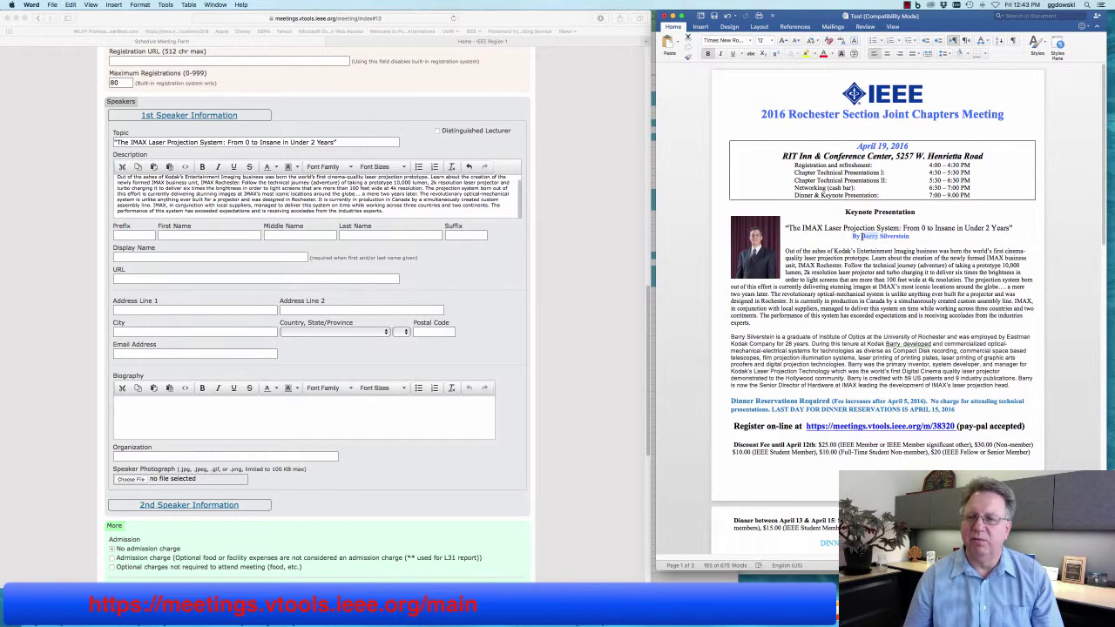
pyautogui.rightClick(874, 238)
pyautogui.click(890, 248)
pyautogui.click(209, 237)
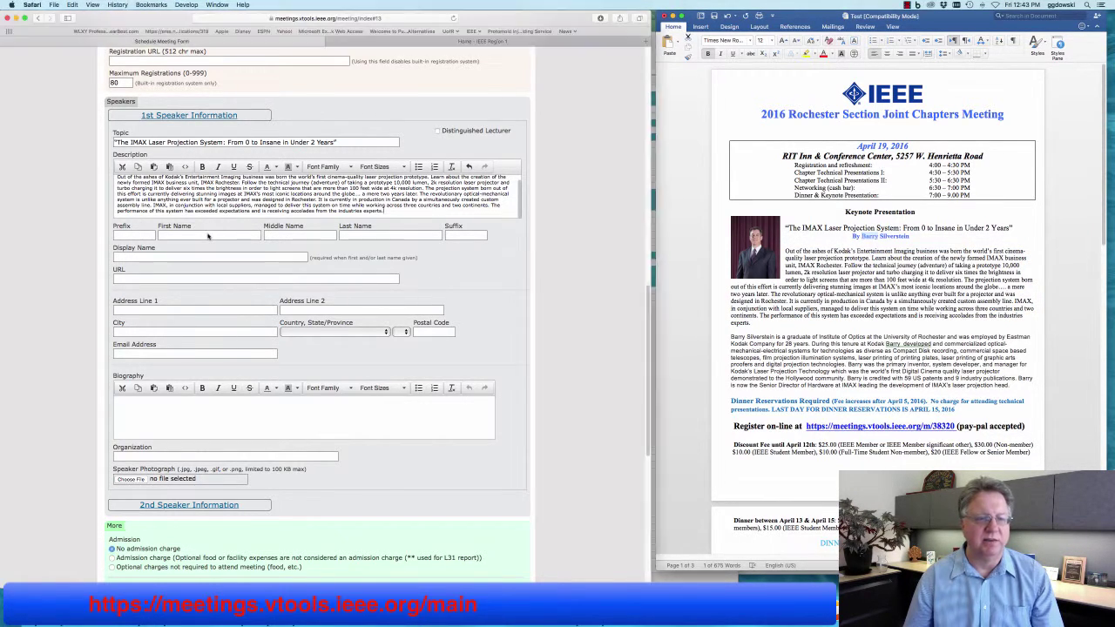
pyautogui.rightClick(208, 236)
pyautogui.click(222, 254)
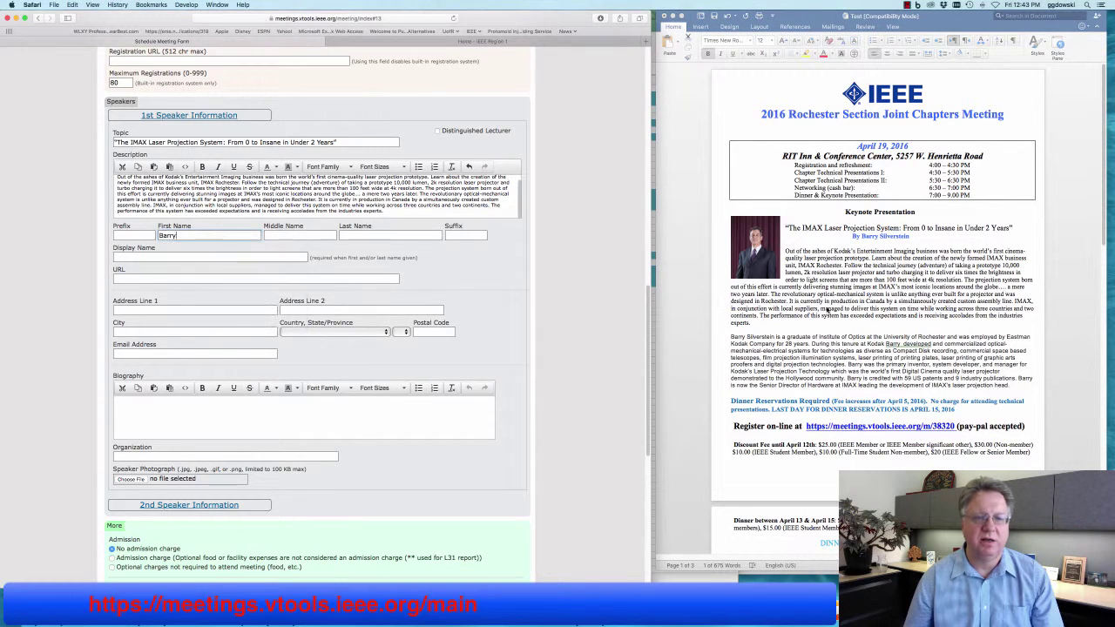
# Copy the speaker's surname into Last Name and enter PhD as the suffix.
pyautogui.click(871, 309)
pyautogui.moveTo(911, 236); pyautogui.dragTo(880, 236)
pyautogui.rightClick(889, 234)
pyautogui.click(911, 249)
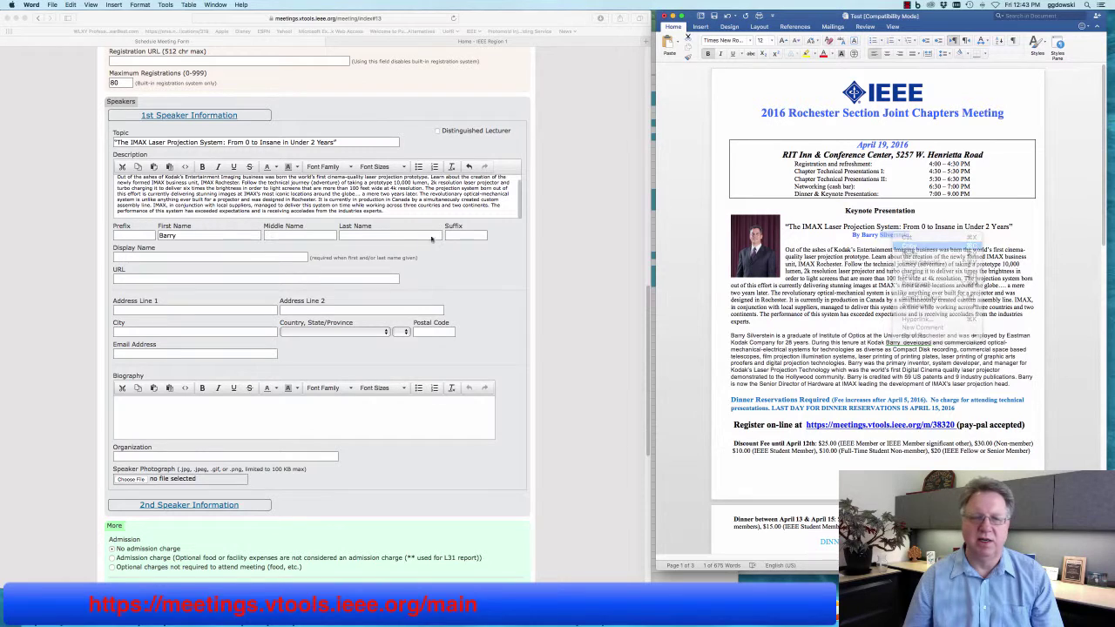
pyautogui.click(311, 238)
pyautogui.rightClick(357, 234)
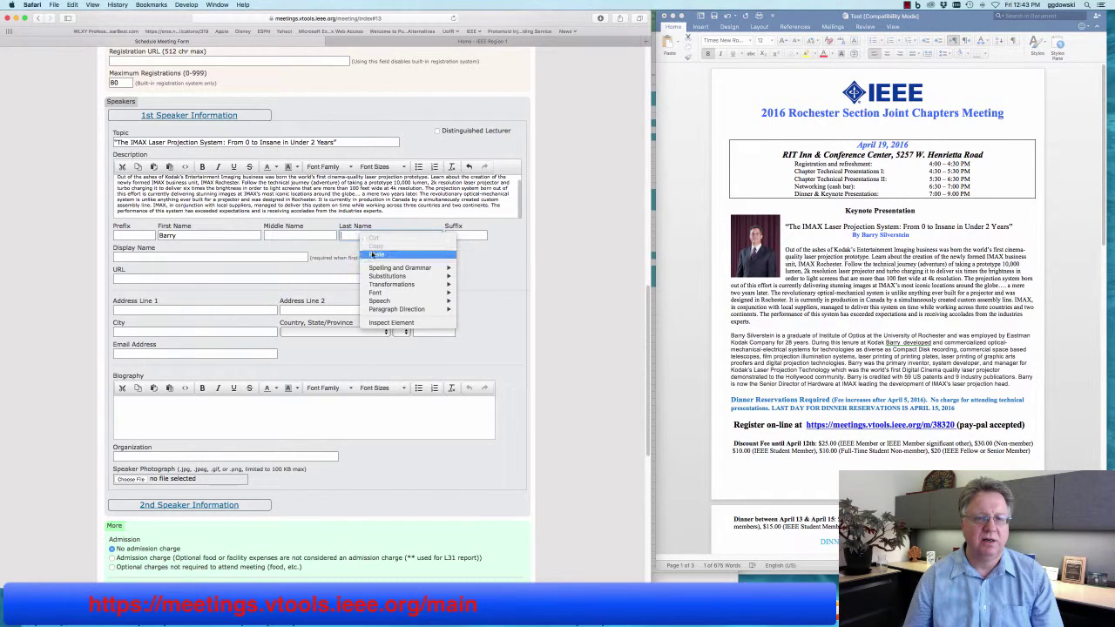
pyautogui.click(375, 253)
pyautogui.click(464, 235)
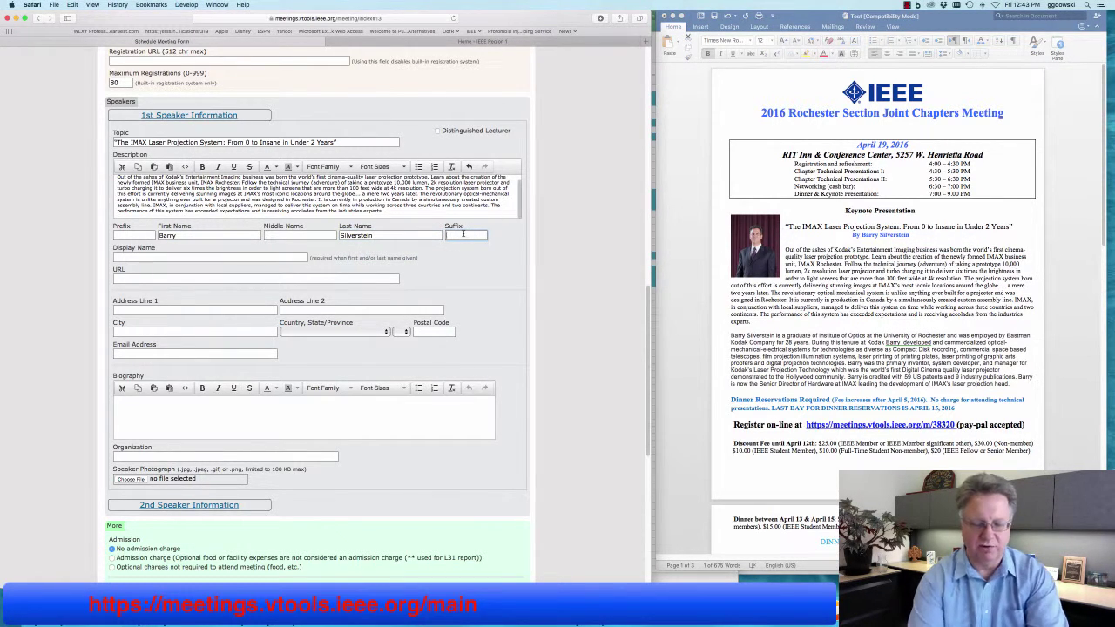
pyautogui.write('PhD')
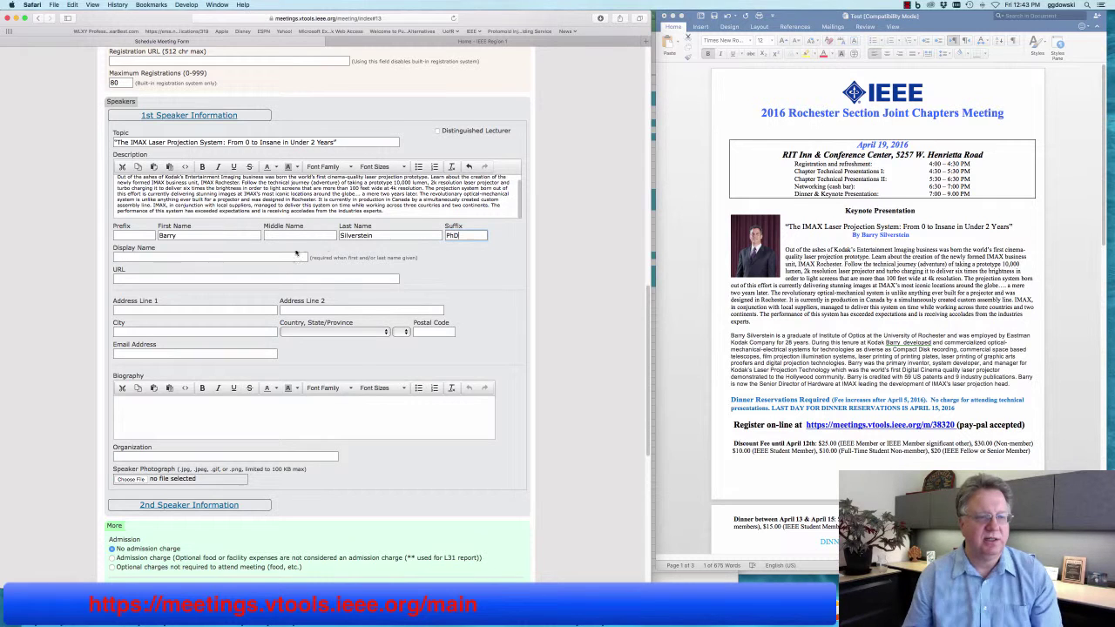
# Copy the speaker's full name from the byline into Display Name.
pyautogui.click(248, 259)
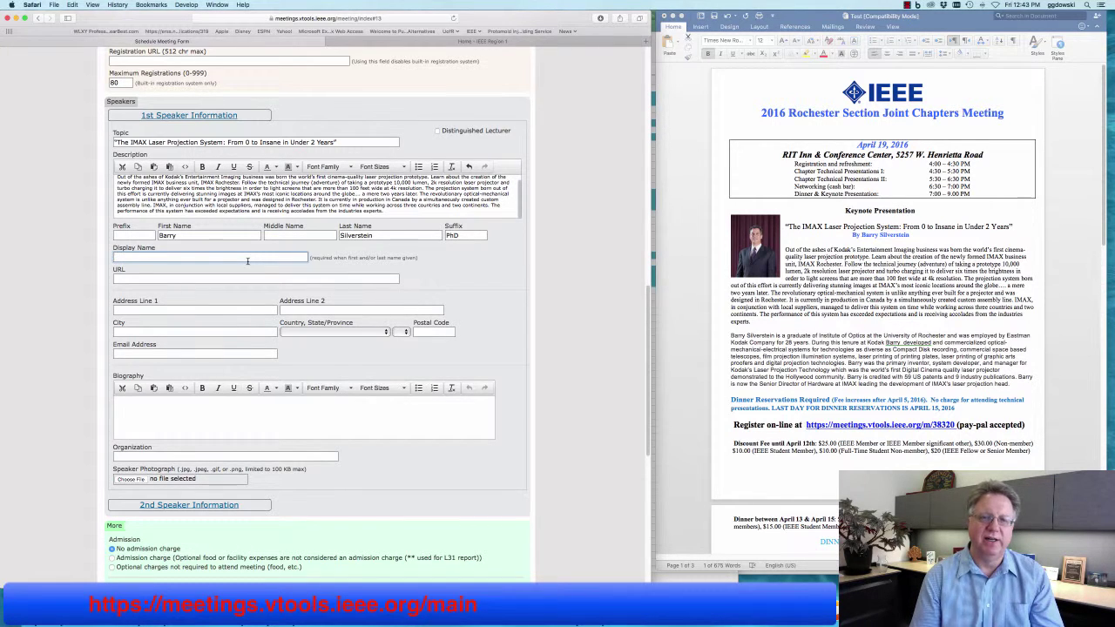
pyautogui.click(855, 283)
pyautogui.click(914, 239)
pyautogui.moveTo(913, 236); pyautogui.dragTo(864, 235)
pyautogui.rightClick(864, 235)
pyautogui.click(882, 249)
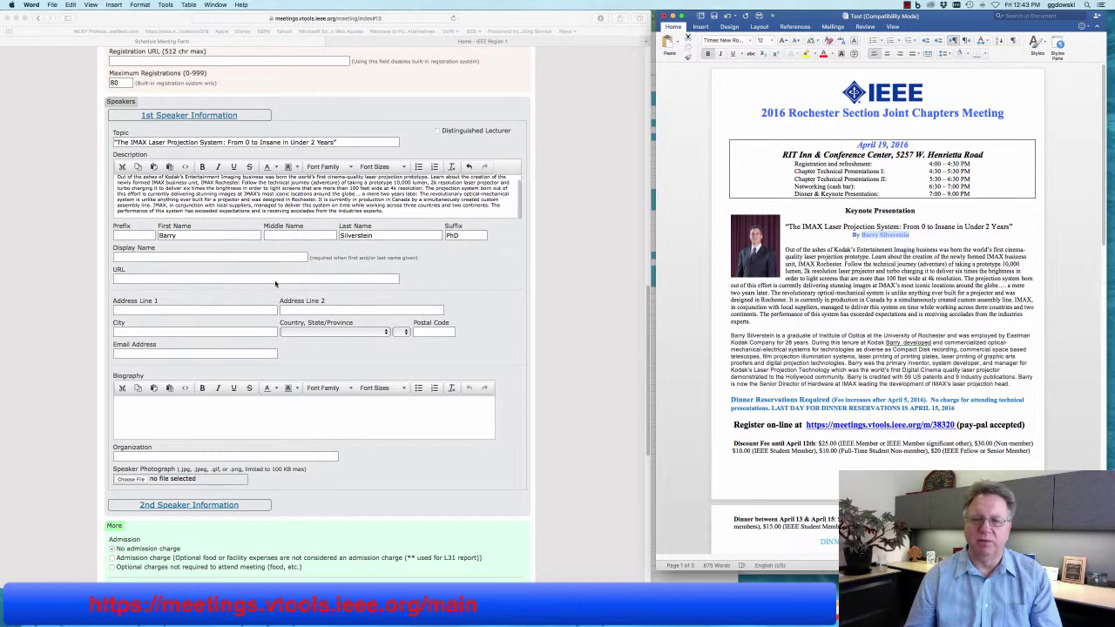
pyautogui.click(142, 257)
pyautogui.rightClick(142, 257)
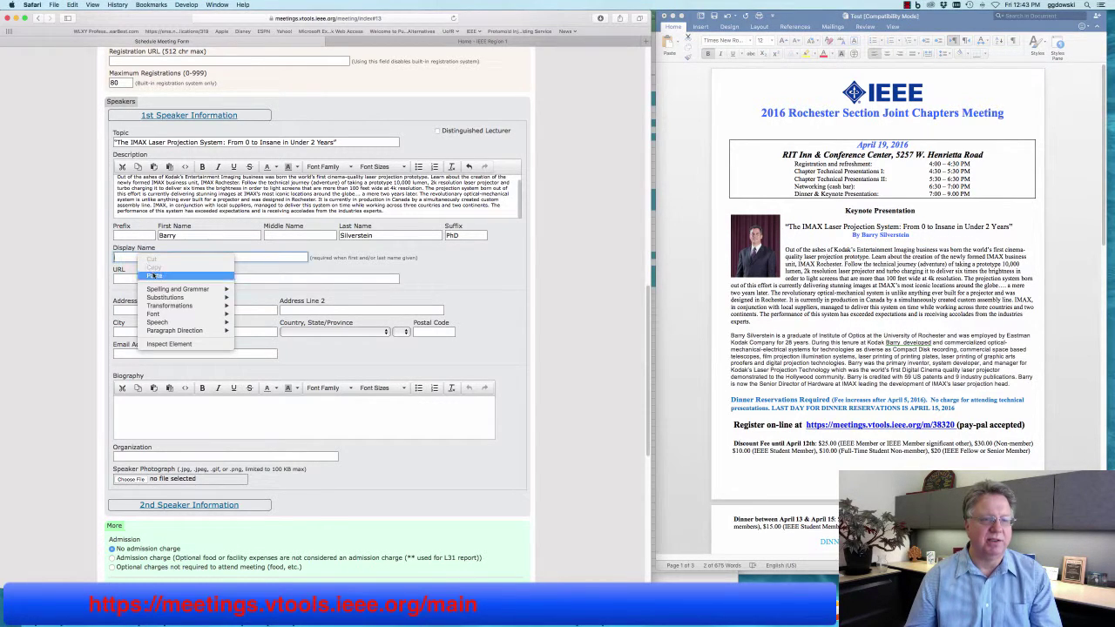
pyautogui.click(153, 275)
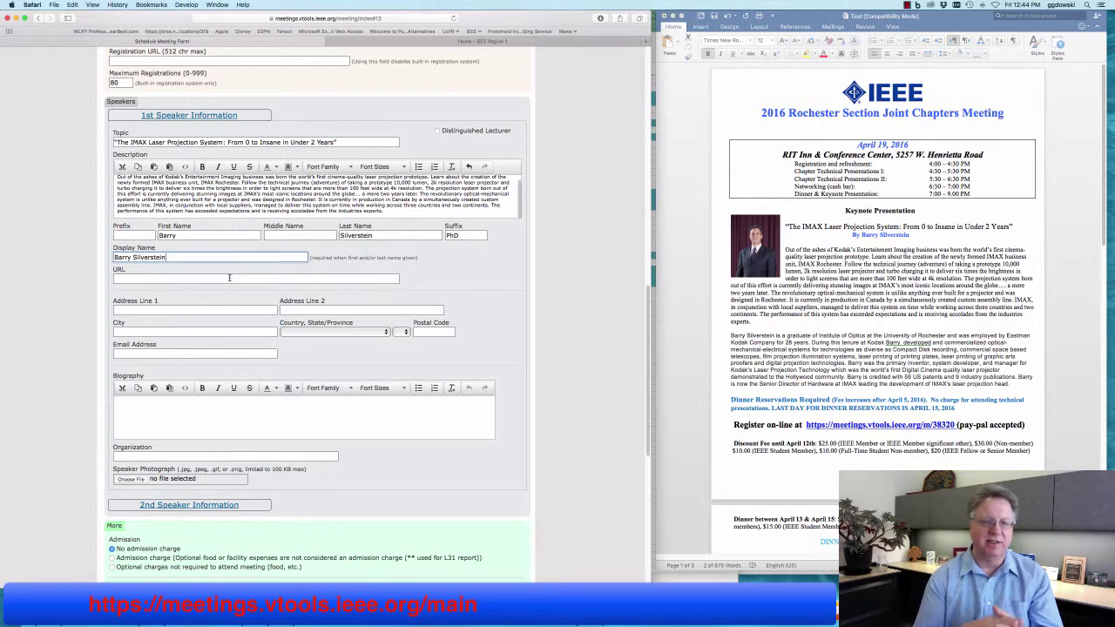
pyautogui.scroll(-5, 309, 340)
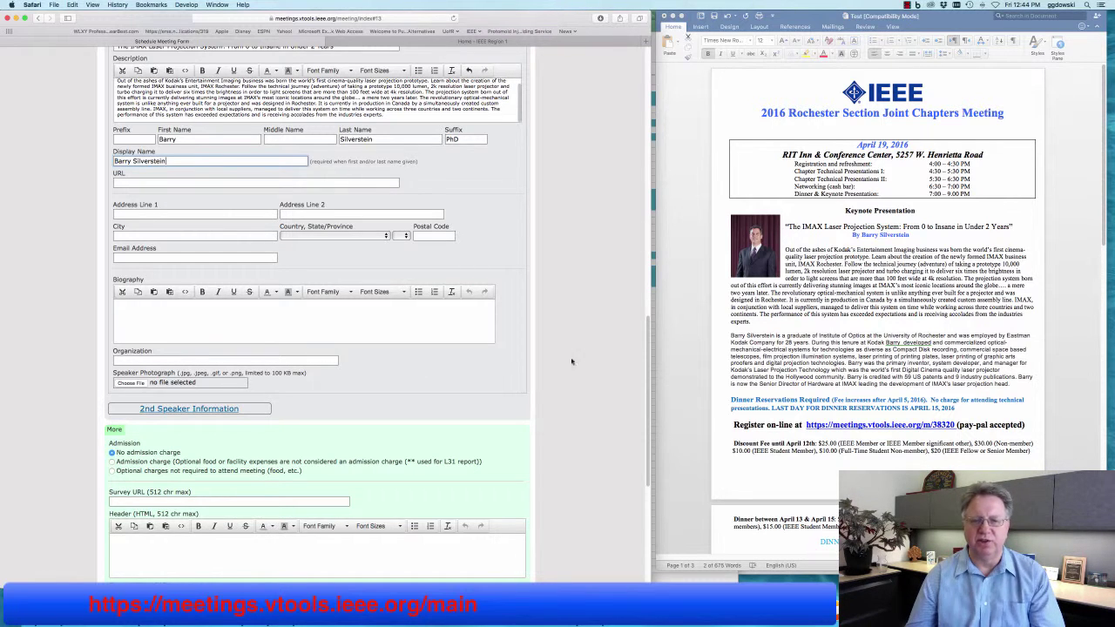
# Paste the flyer's speaker biography paragraph into the Biography editor.
pyautogui.click(769, 346)
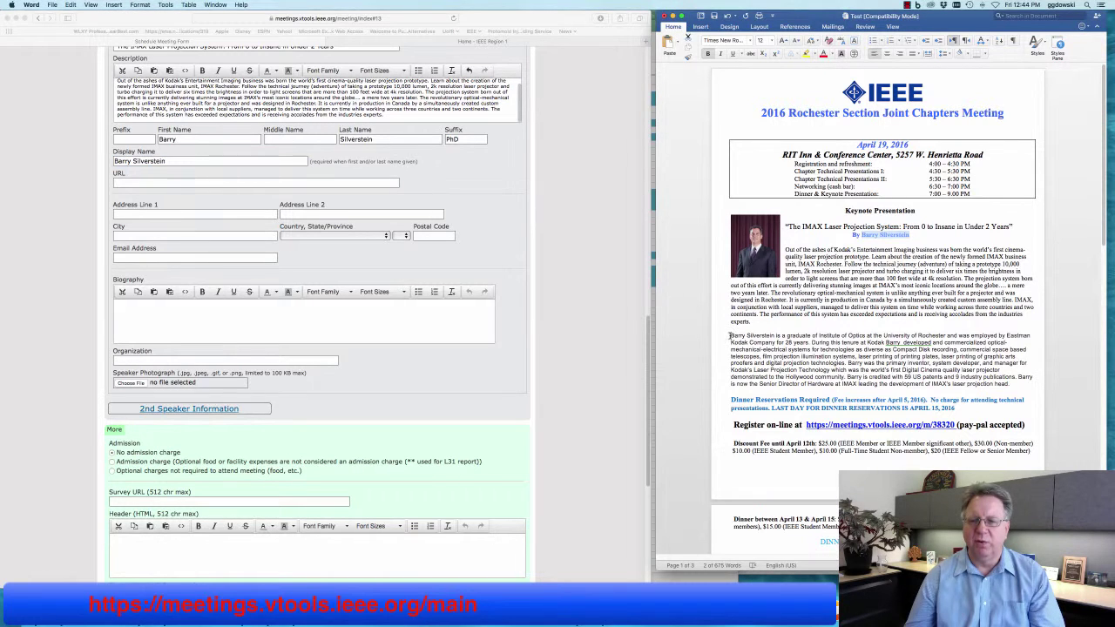
pyautogui.moveTo(730, 336); pyautogui.dragTo(1013, 385)
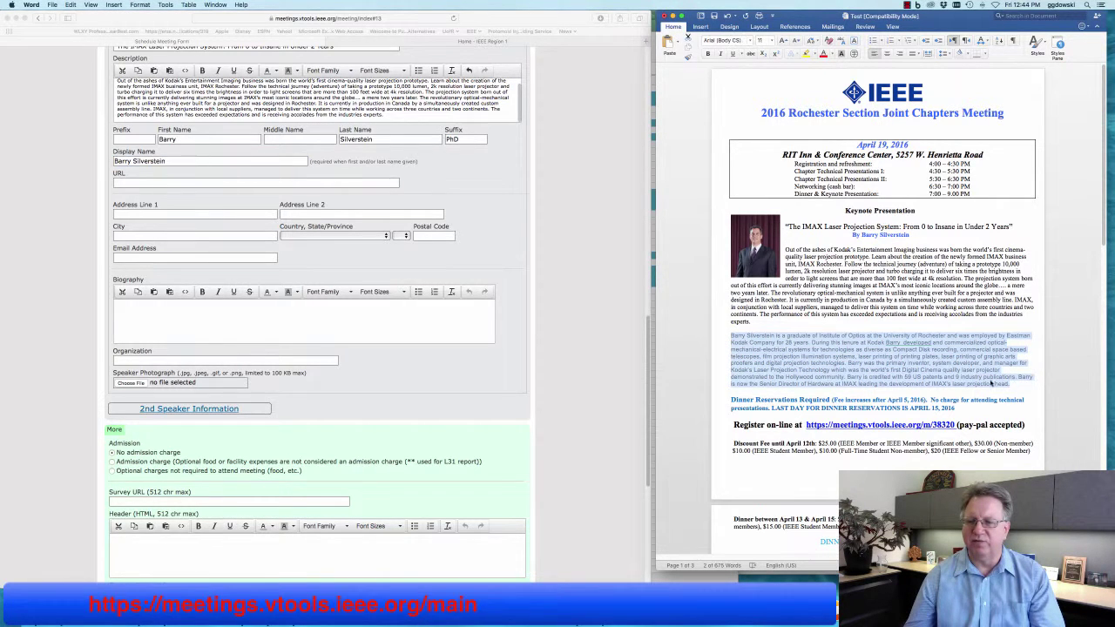
pyautogui.rightClick(925, 368)
pyautogui.click(941, 379)
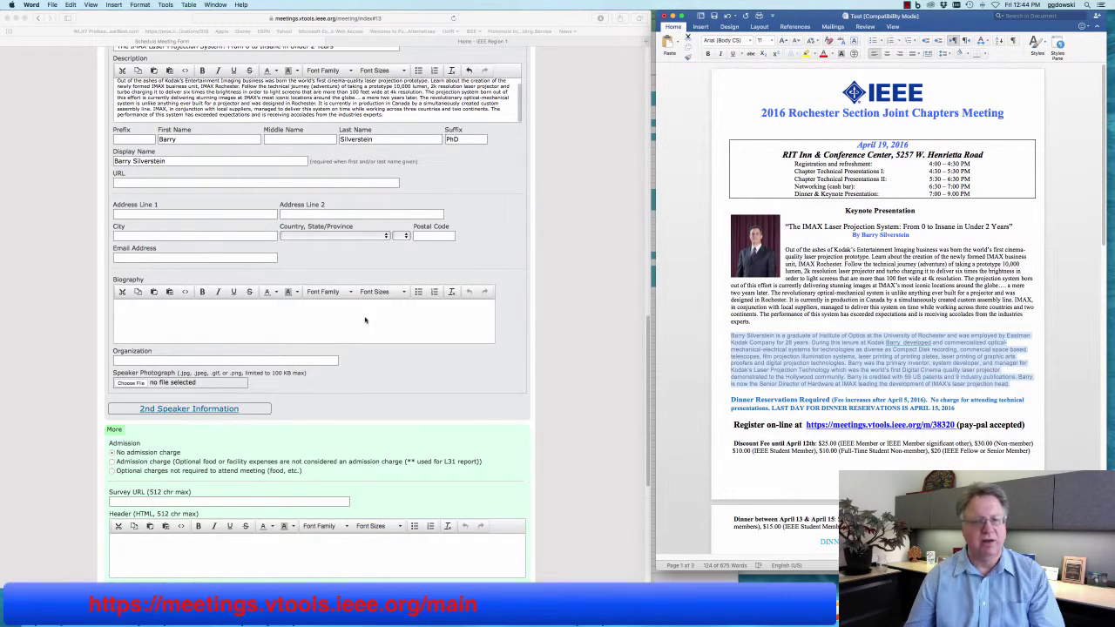
pyautogui.click(365, 320)
pyautogui.click(328, 319)
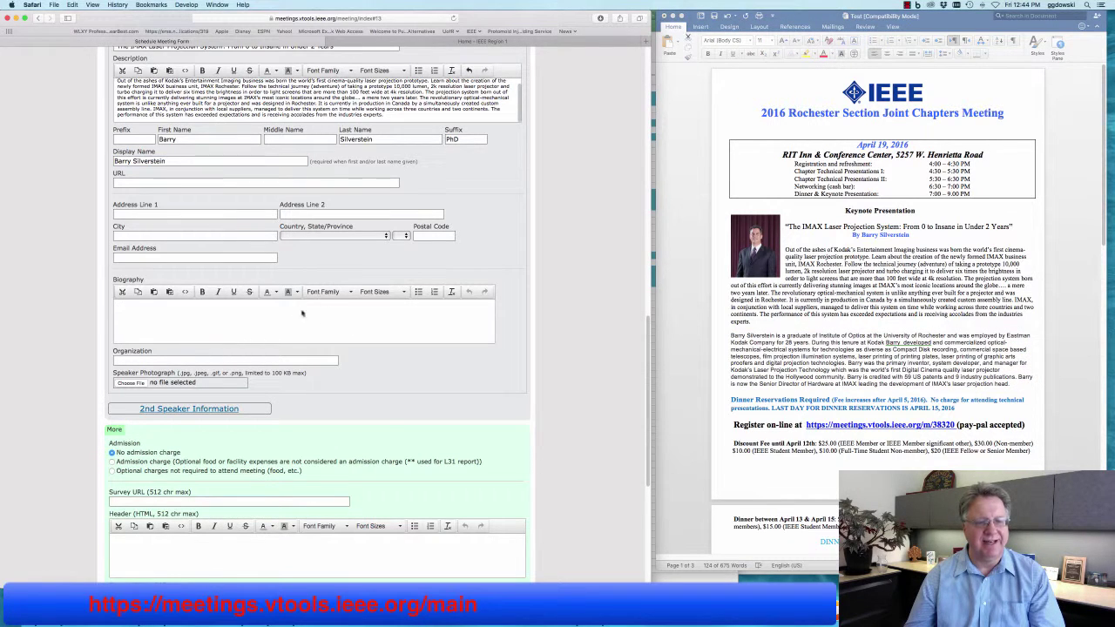
pyautogui.rightClick(298, 313)
pyautogui.click(240, 319)
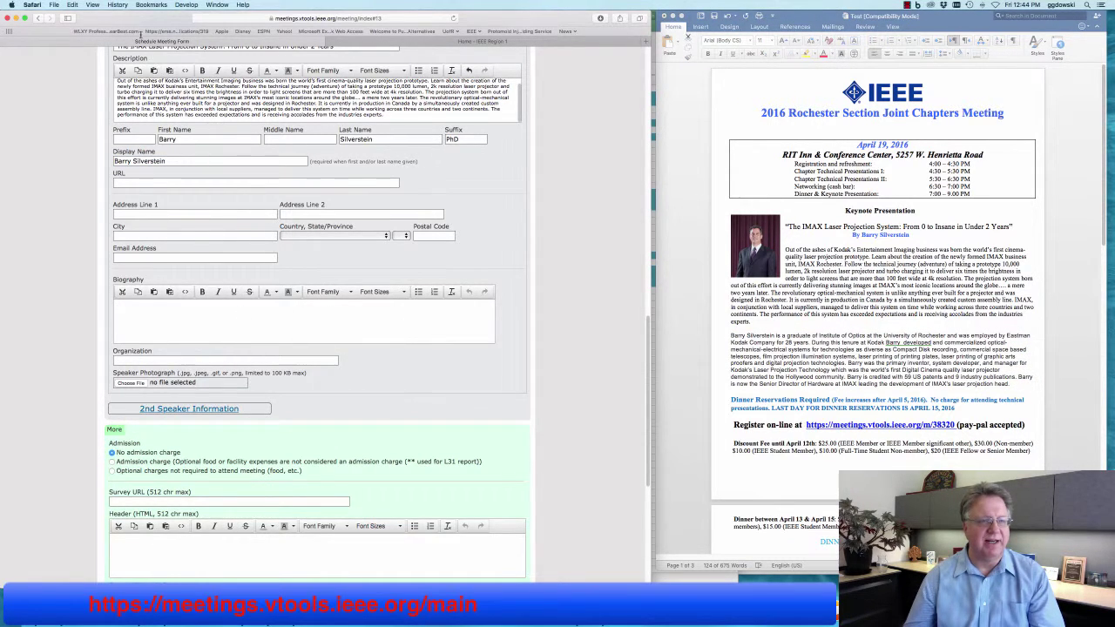
pyautogui.click(72, 4)
pyautogui.click(87, 61)
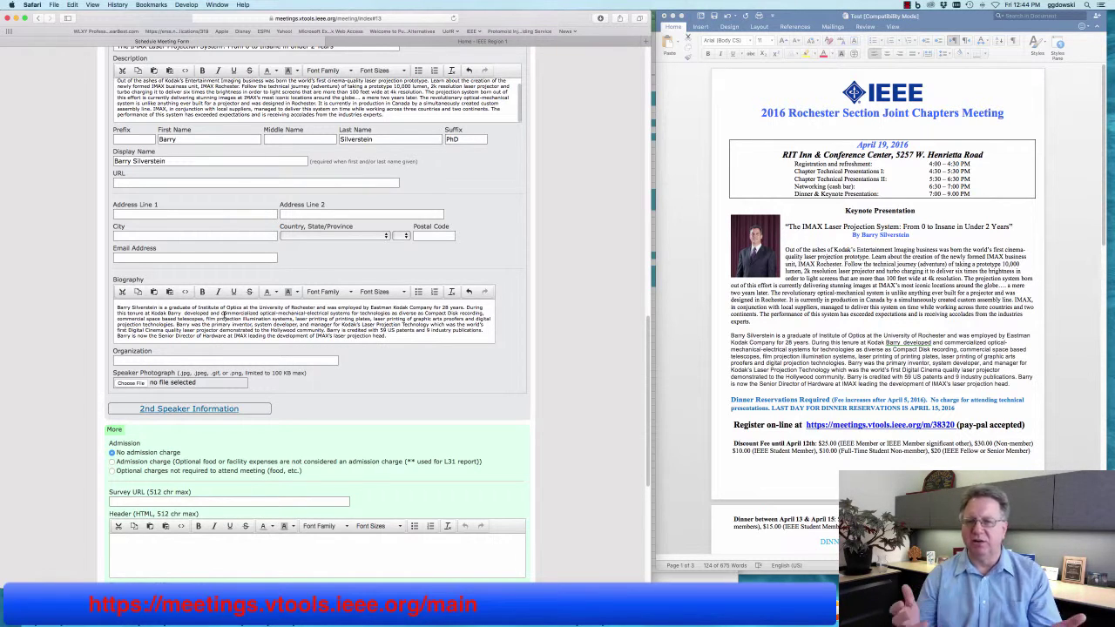
# Set the speaker's organization to Kodak.
pyautogui.click(185, 362)
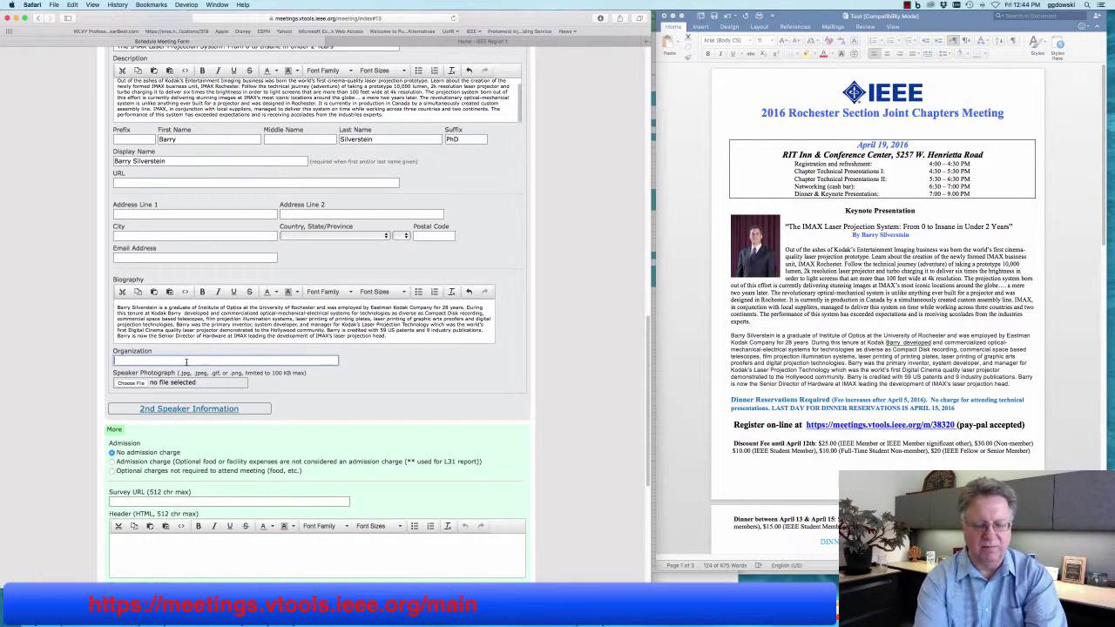
pyautogui.write('Koda')
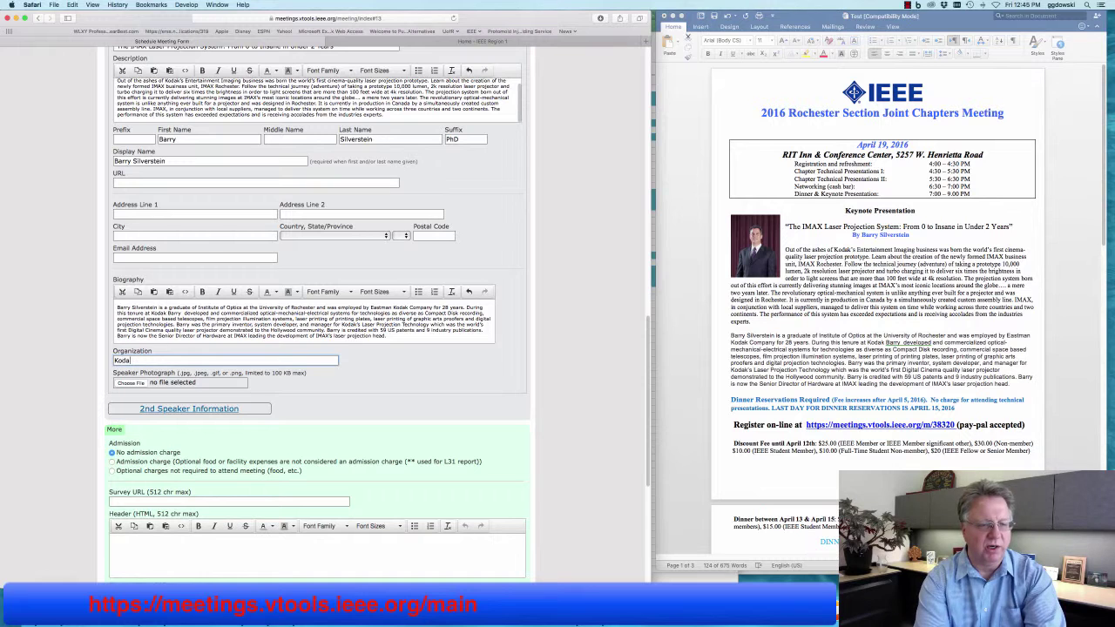
pyautogui.write('k')
pyautogui.press('Escape')
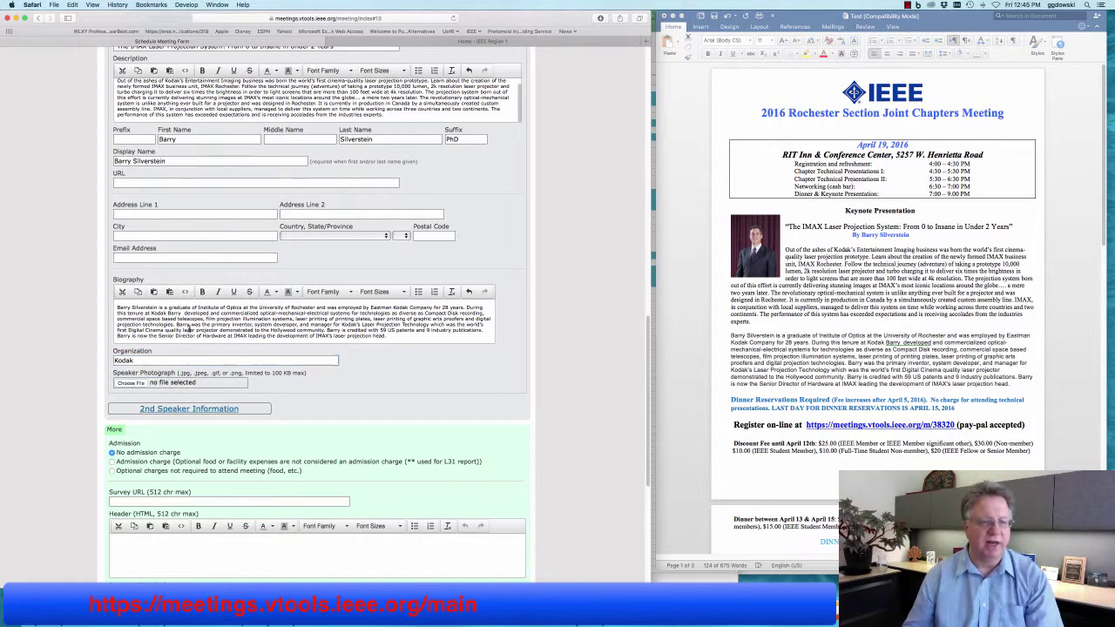
pyautogui.scroll(-3, 260, 386)
pyautogui.scroll(-1, 259, 386)
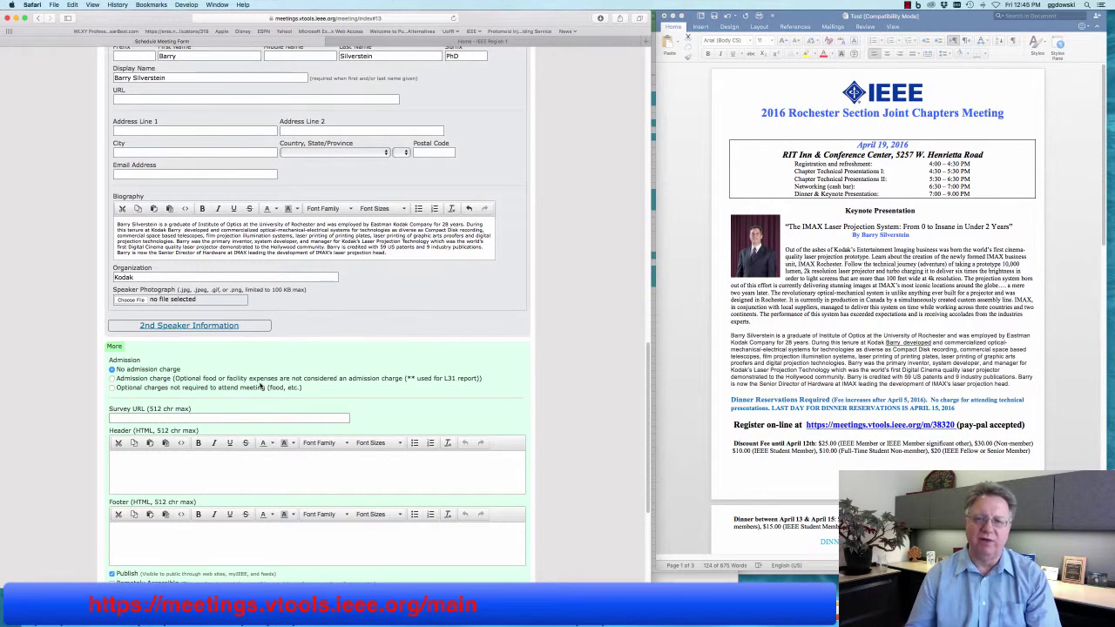
# Attach the IMG_2228 headshot JPG under Speaker Photograph.
pyautogui.click(131, 299)
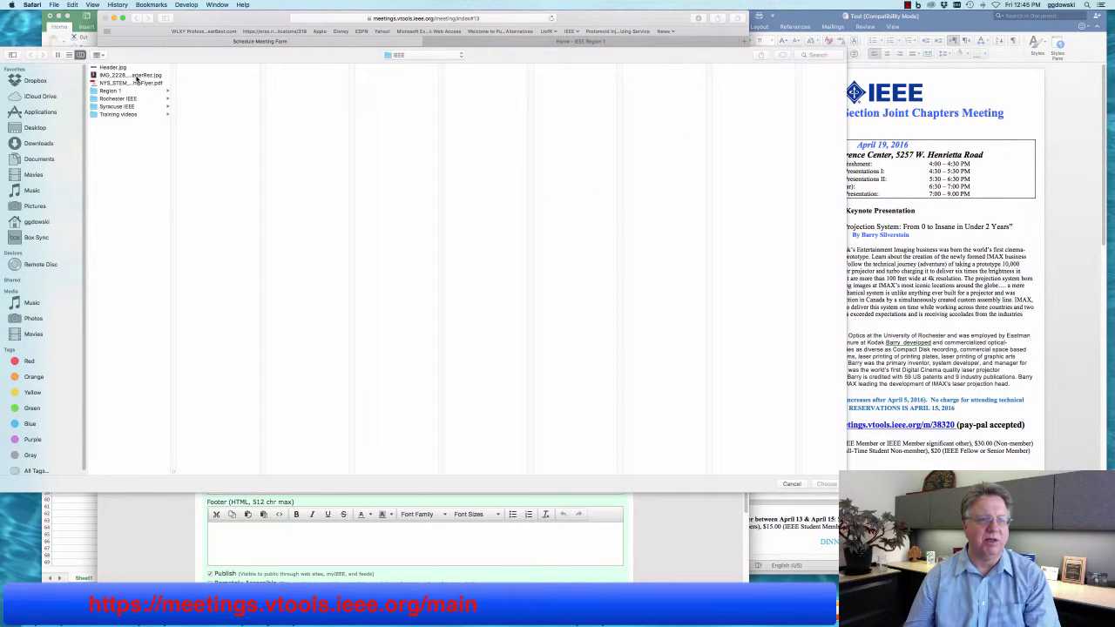
pyautogui.click(135, 76)
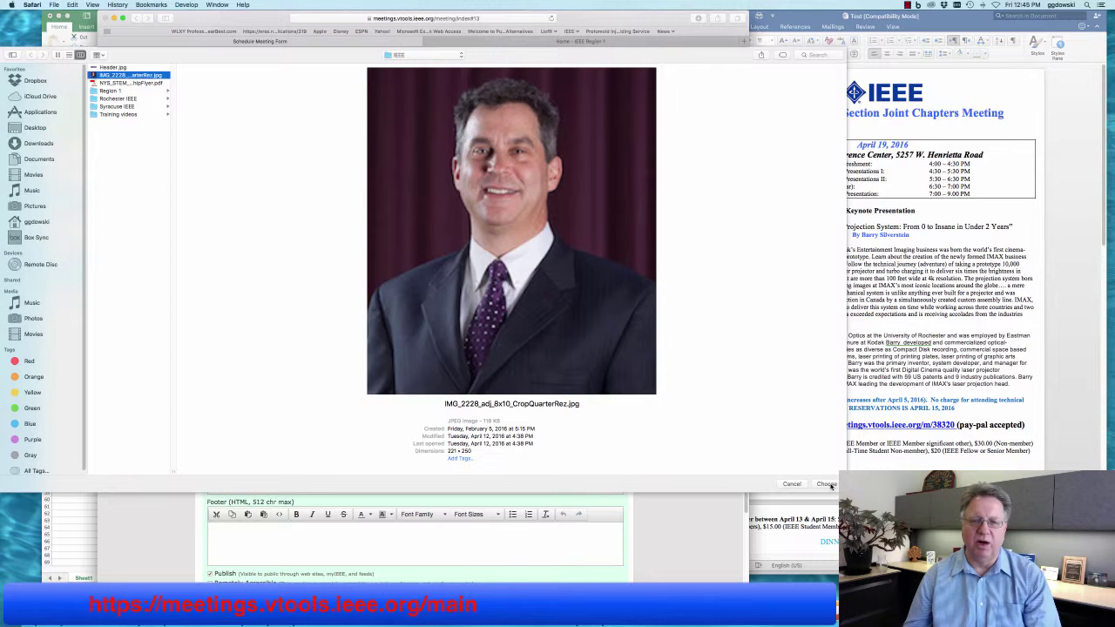
pyautogui.click(828, 485)
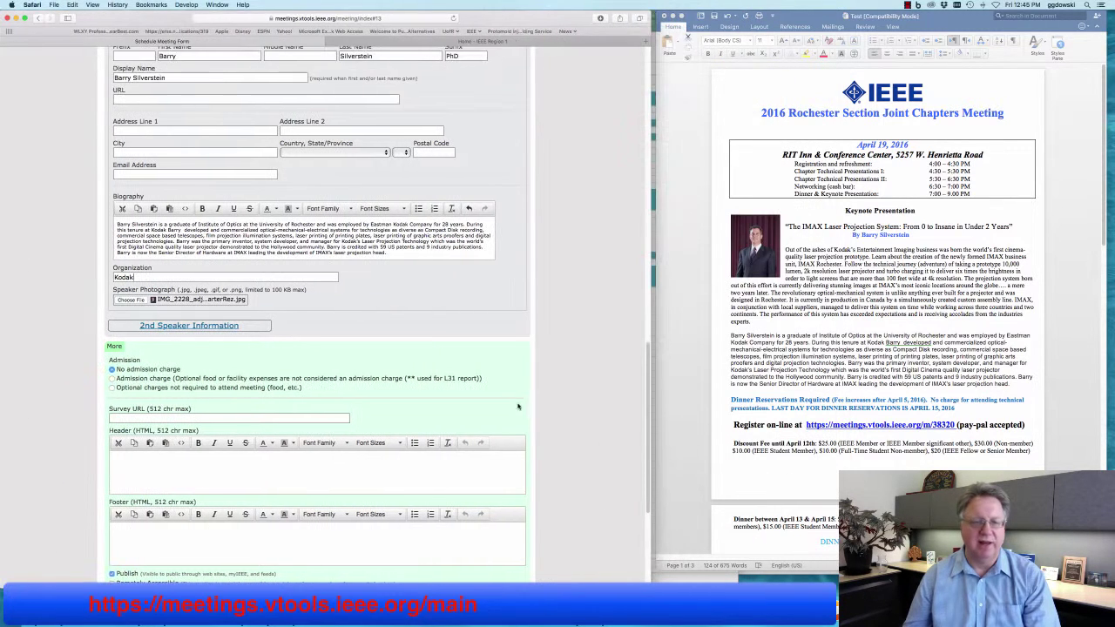
pyautogui.scroll(-3, 475, 349)
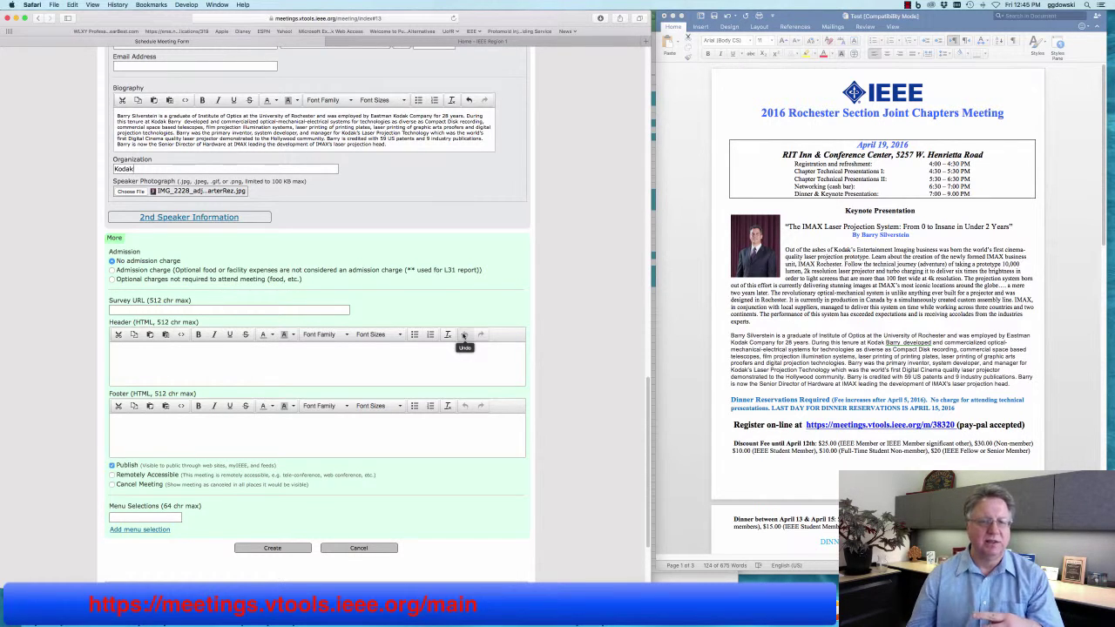
# Enter Salmon and Steak as the two dinner menu selections.
pyautogui.scroll(-3, 577, 363)
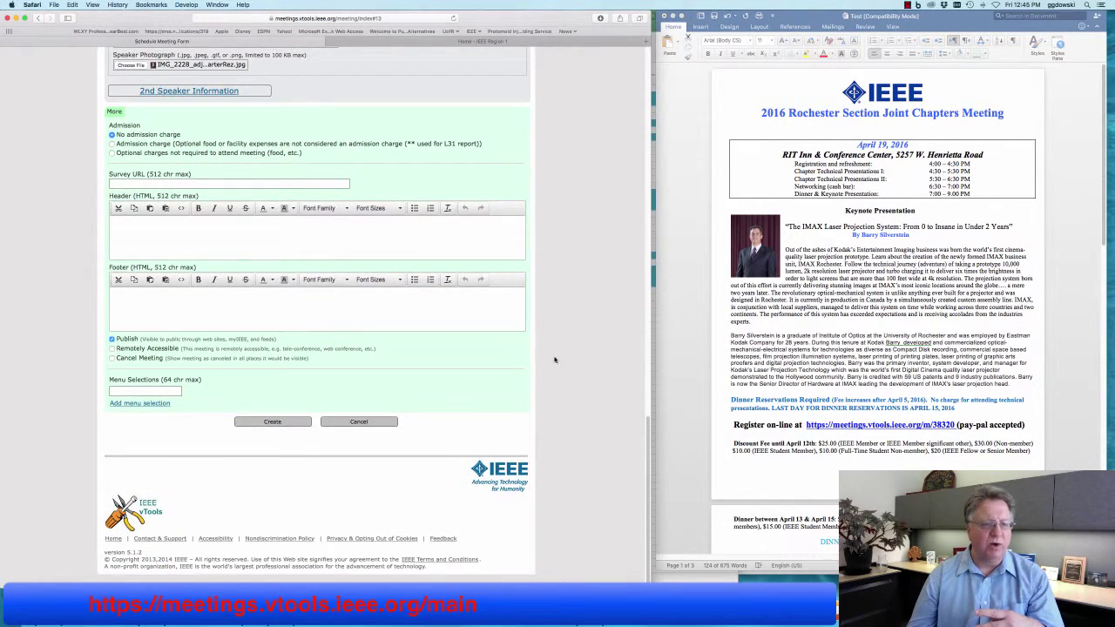
pyautogui.click(179, 391)
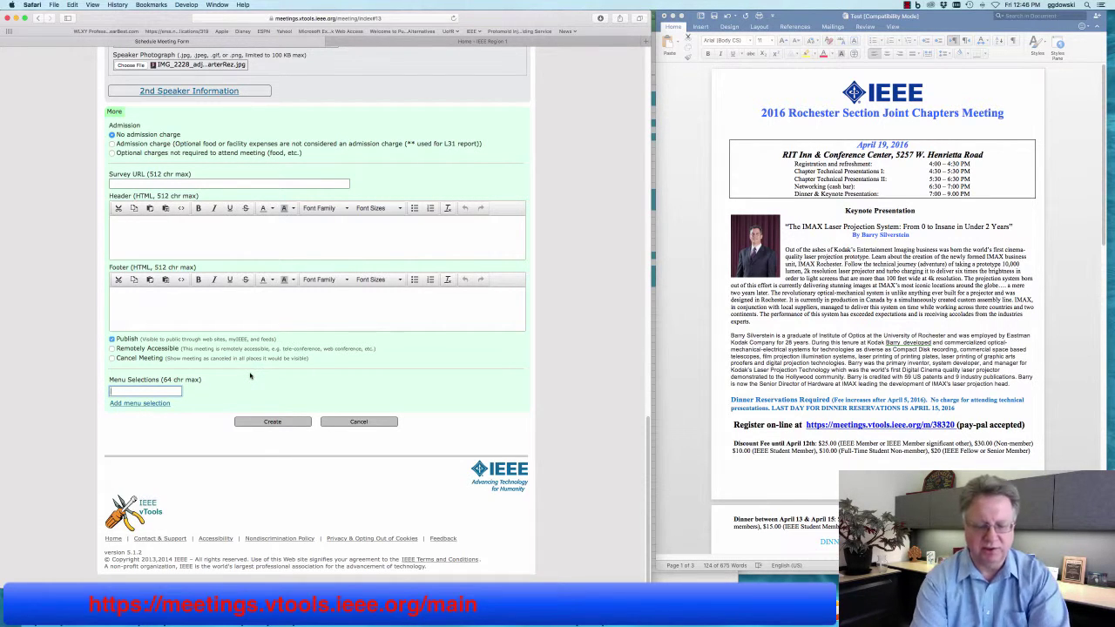
pyautogui.write('Salmon')
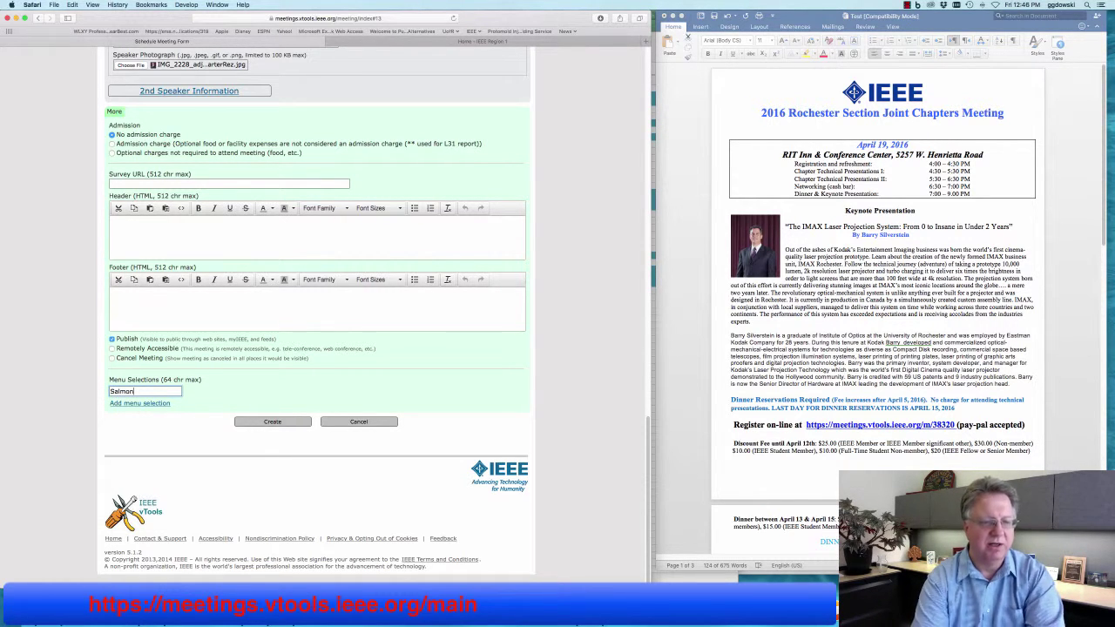
pyautogui.click(164, 404)
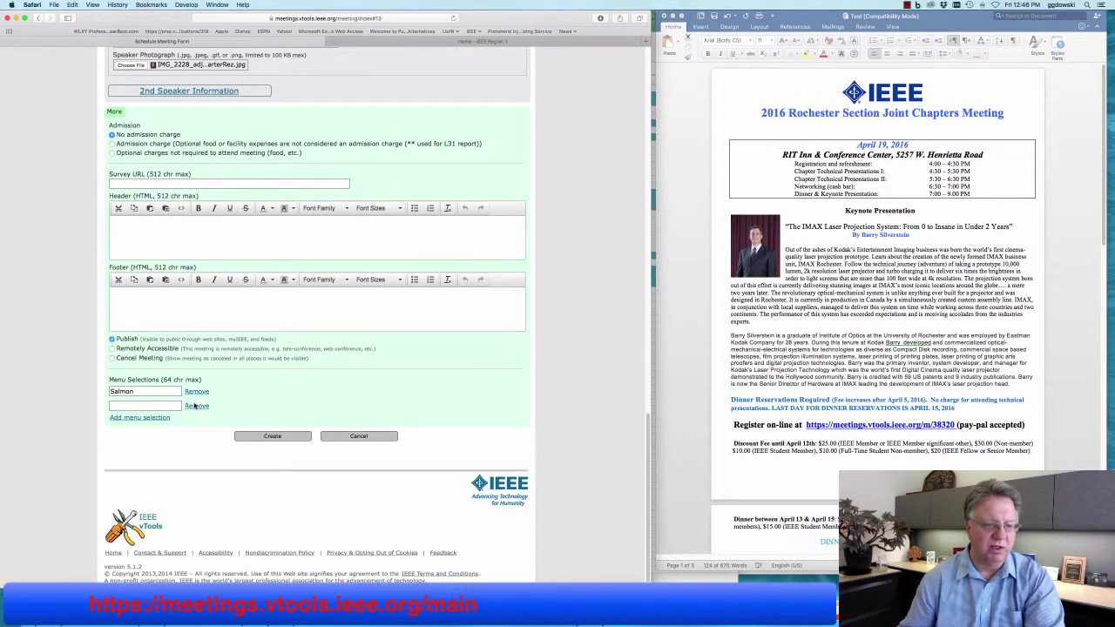
pyautogui.click(148, 406)
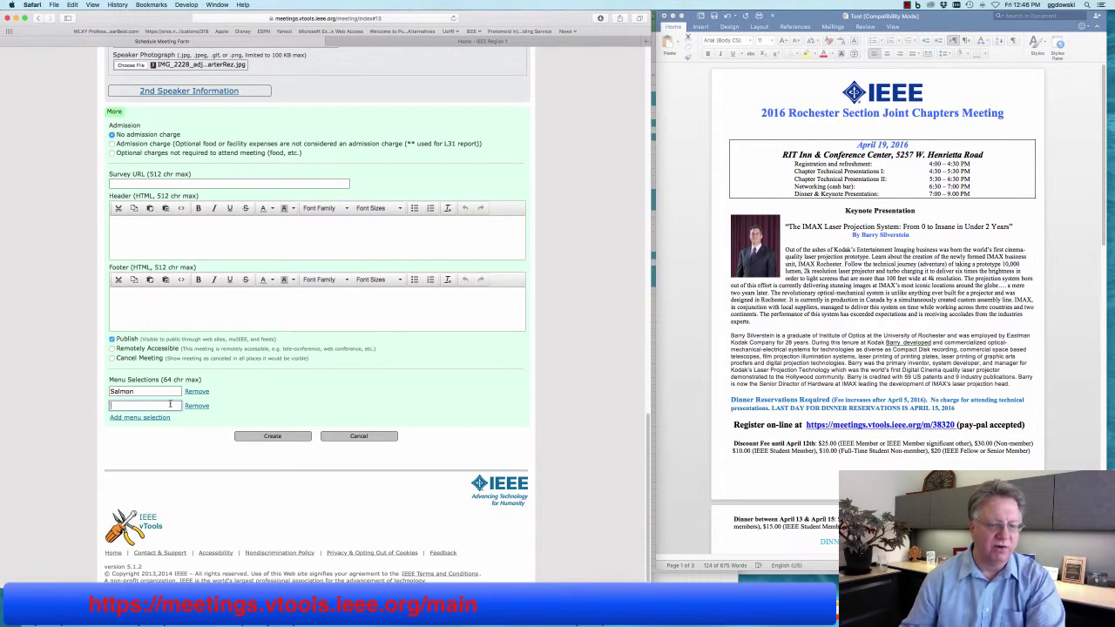
pyautogui.write('Steak')
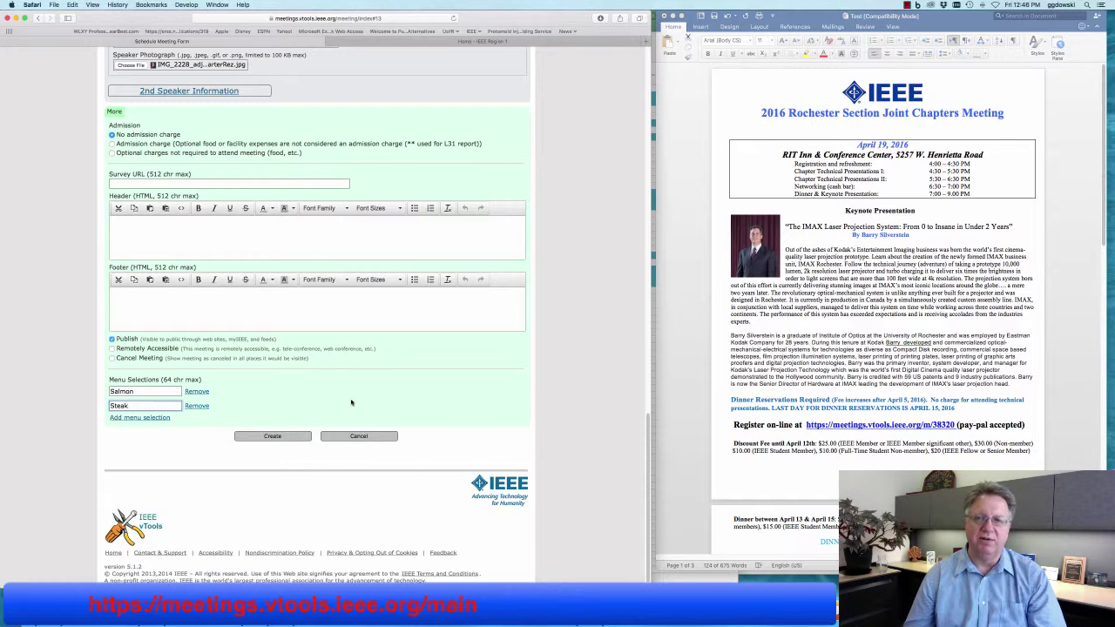
pyautogui.click(349, 401)
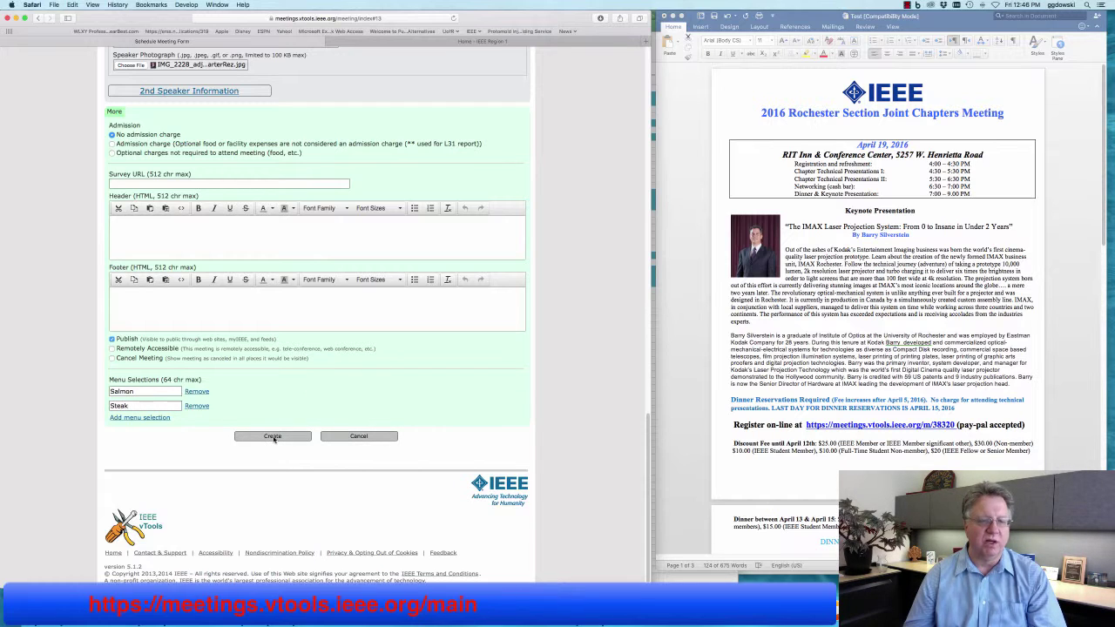
# Create the meeting and list the upcoming Rochester section meetings.
pyautogui.click(274, 436)
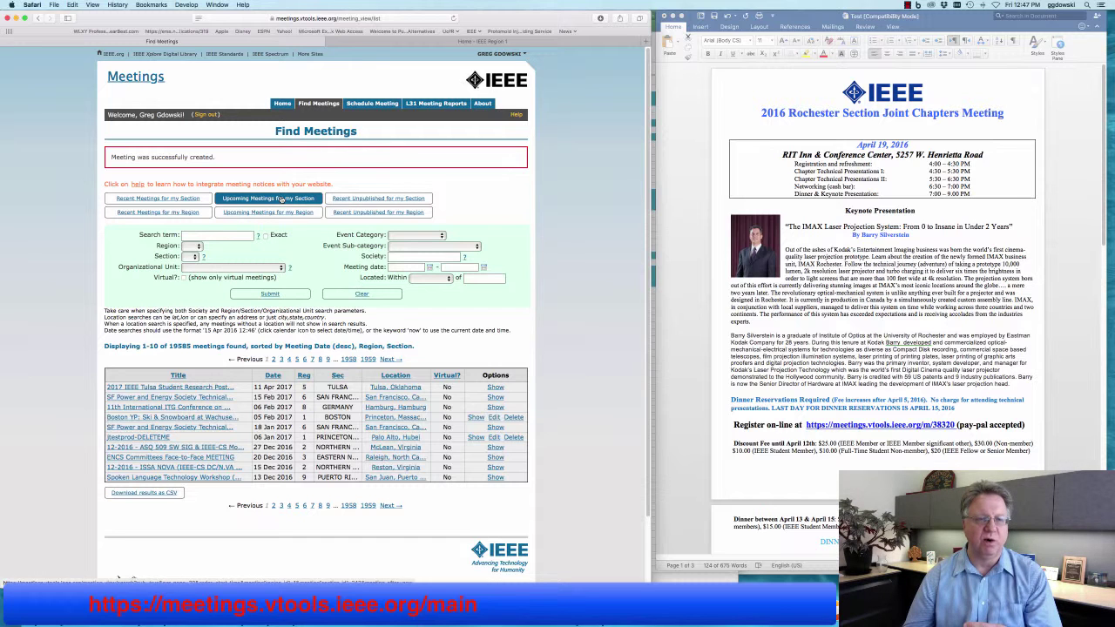
pyautogui.click(280, 199)
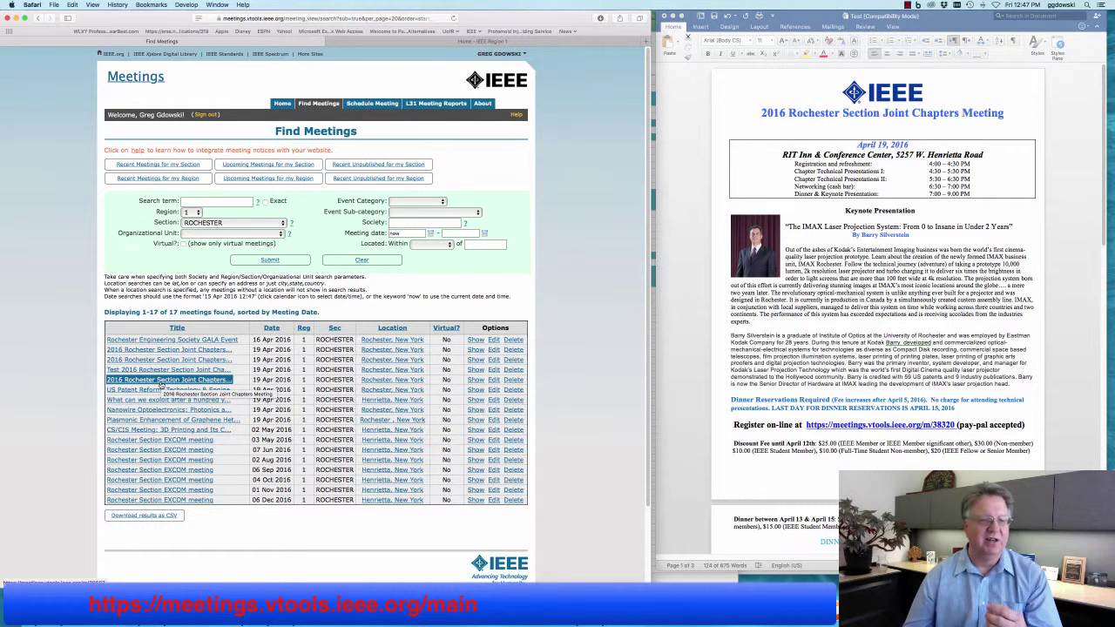
# Open the 2016 Rochester Section Joint Chapters Meeting page and review its speaker, agenda and map.
pyautogui.click(159, 383)
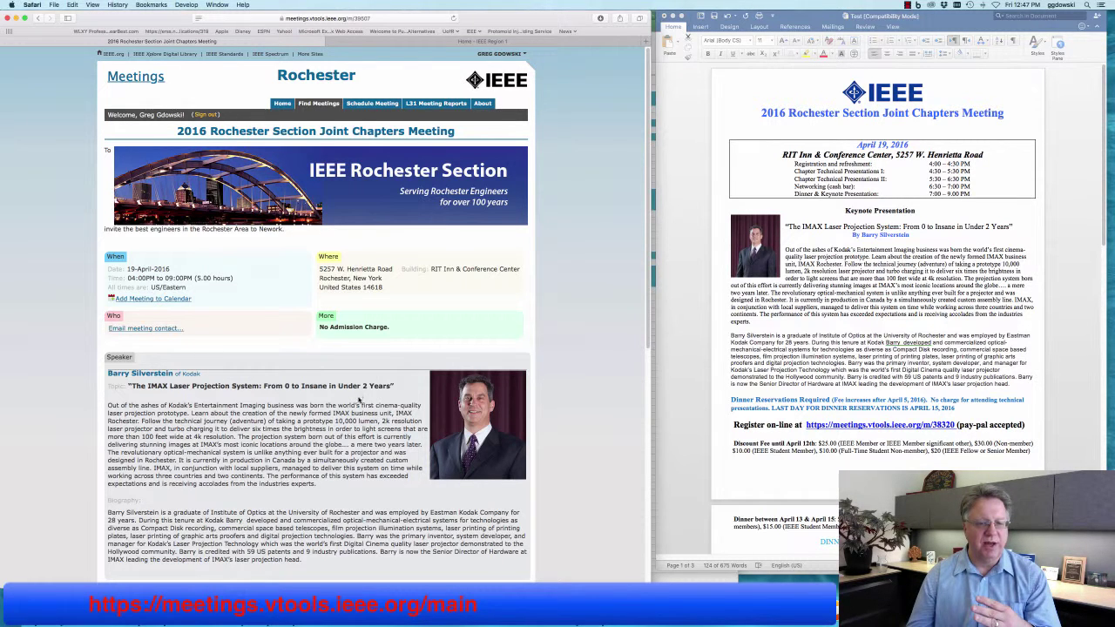
pyautogui.scroll(-5, 359, 397)
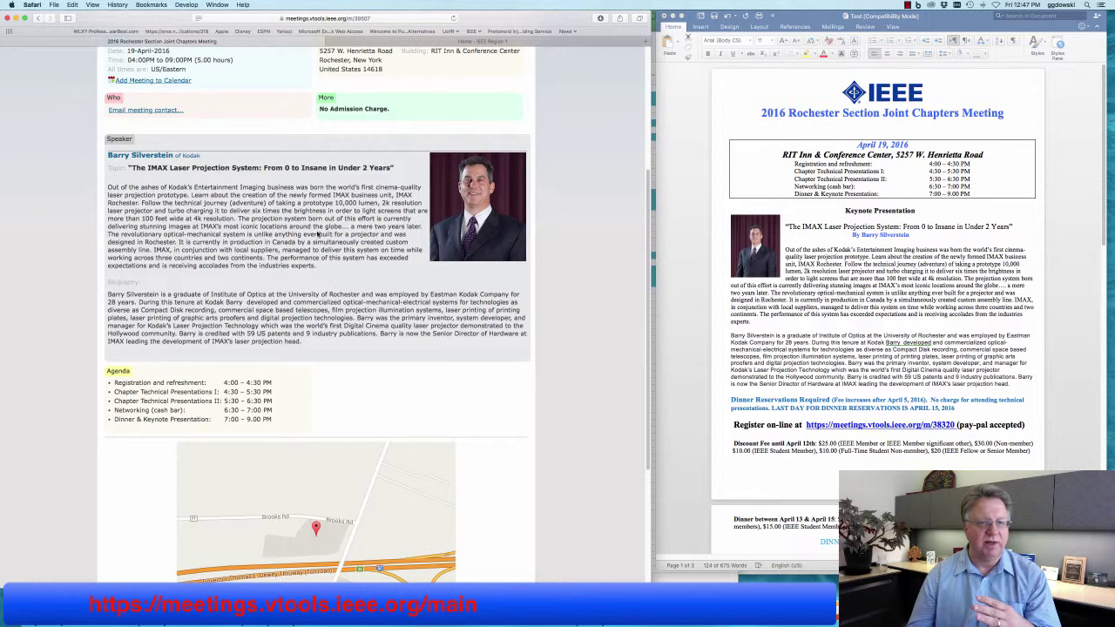
pyautogui.scroll(-3, 272, 288)
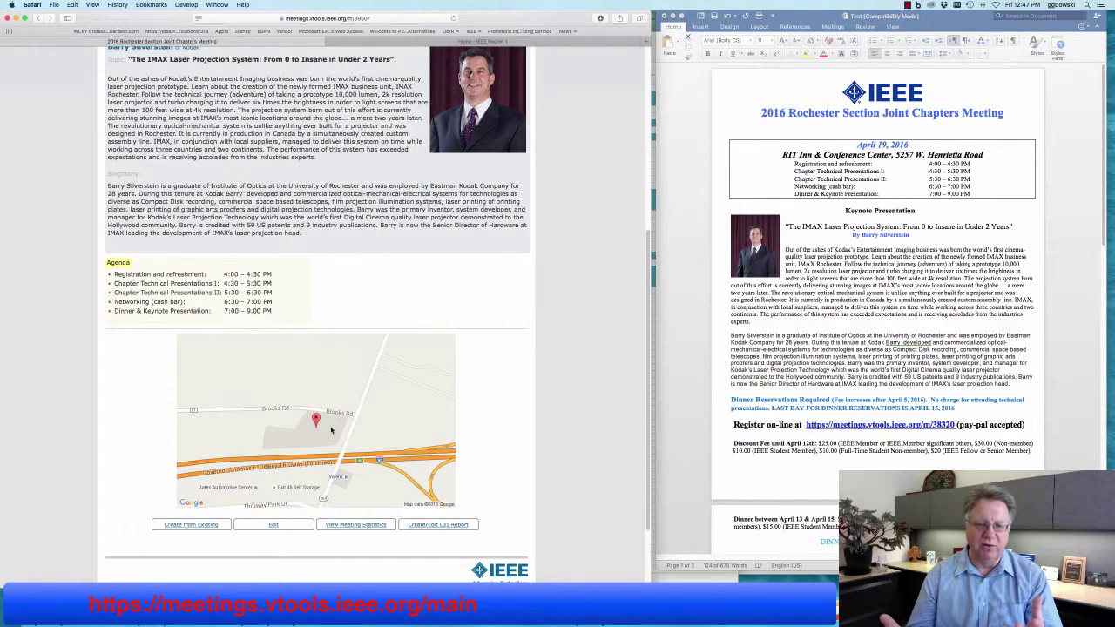
pyautogui.scroll(9, 282, 314)
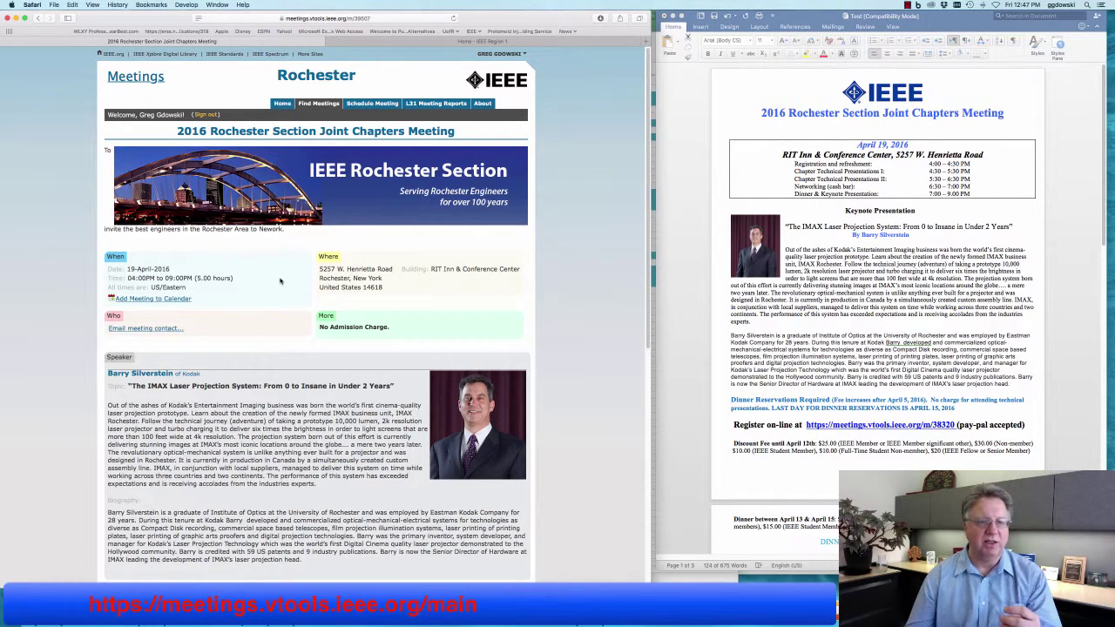
pyautogui.scroll(-1, 278, 291)
pyautogui.scroll(-10, 278, 291)
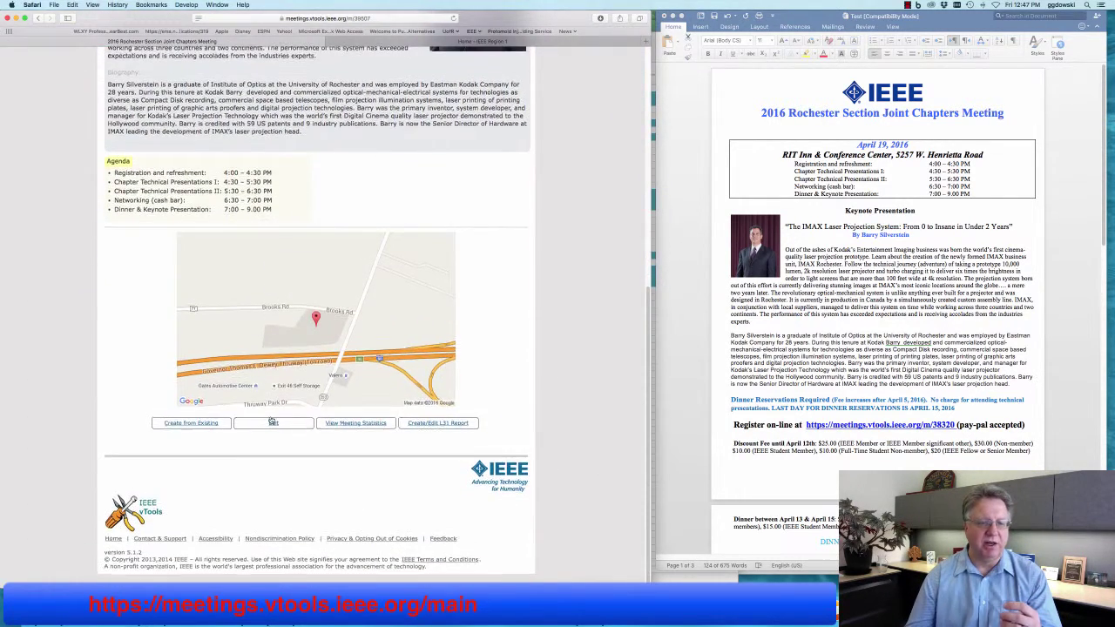
# Resave the meeting unchanged via Edit and Change, confirming it was successfully updated.
pyautogui.click(273, 423)
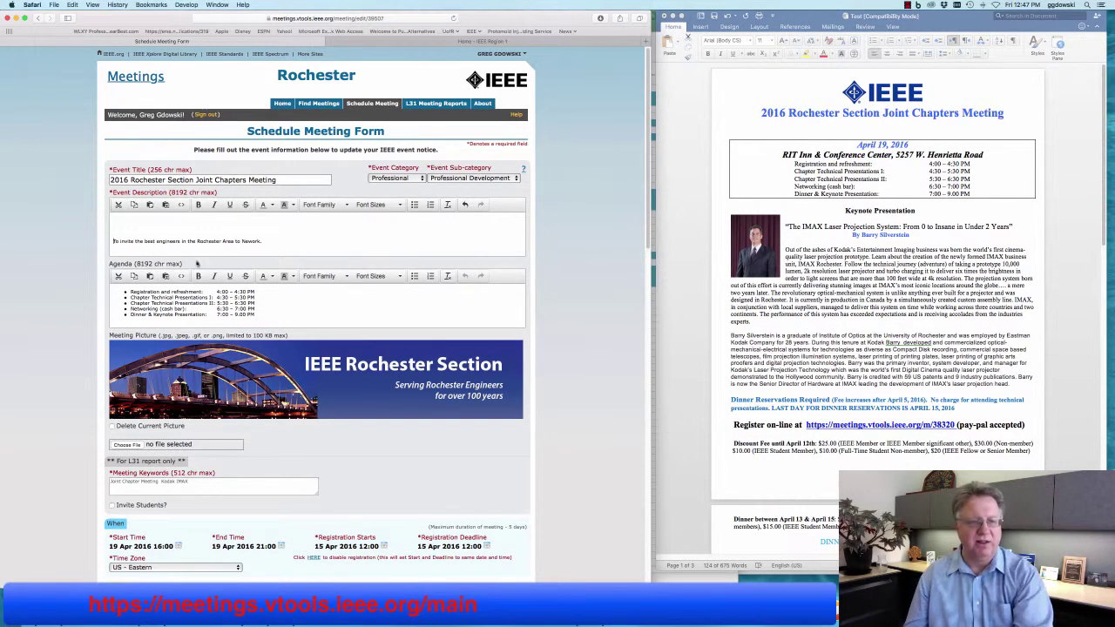
pyautogui.scroll(-10, 200, 261)
pyautogui.scroll(-11, 206, 258)
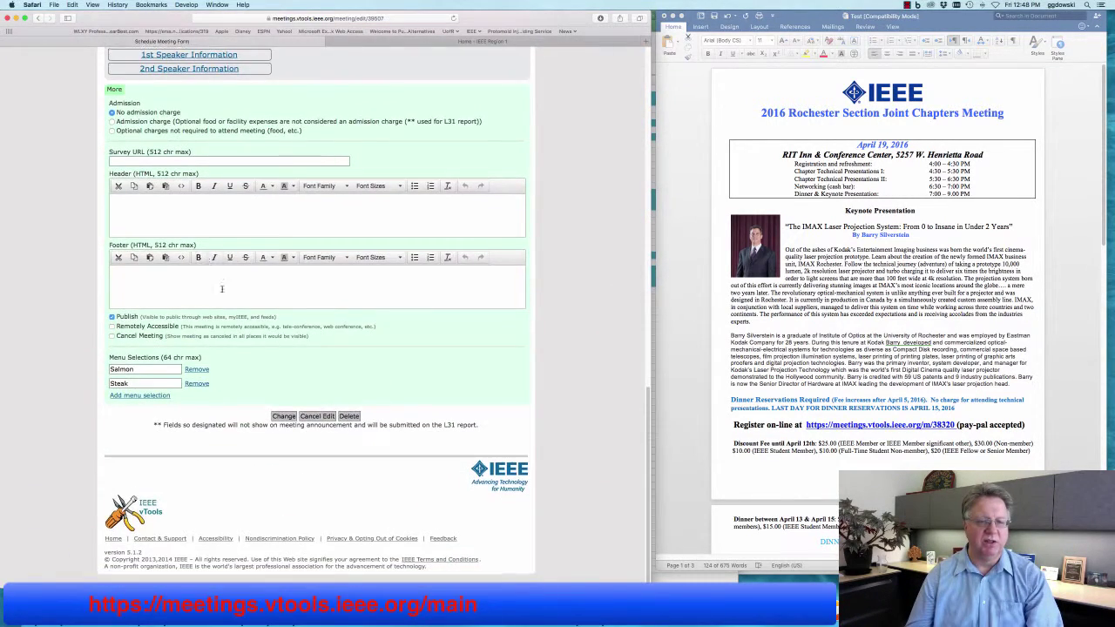
pyautogui.click(285, 416)
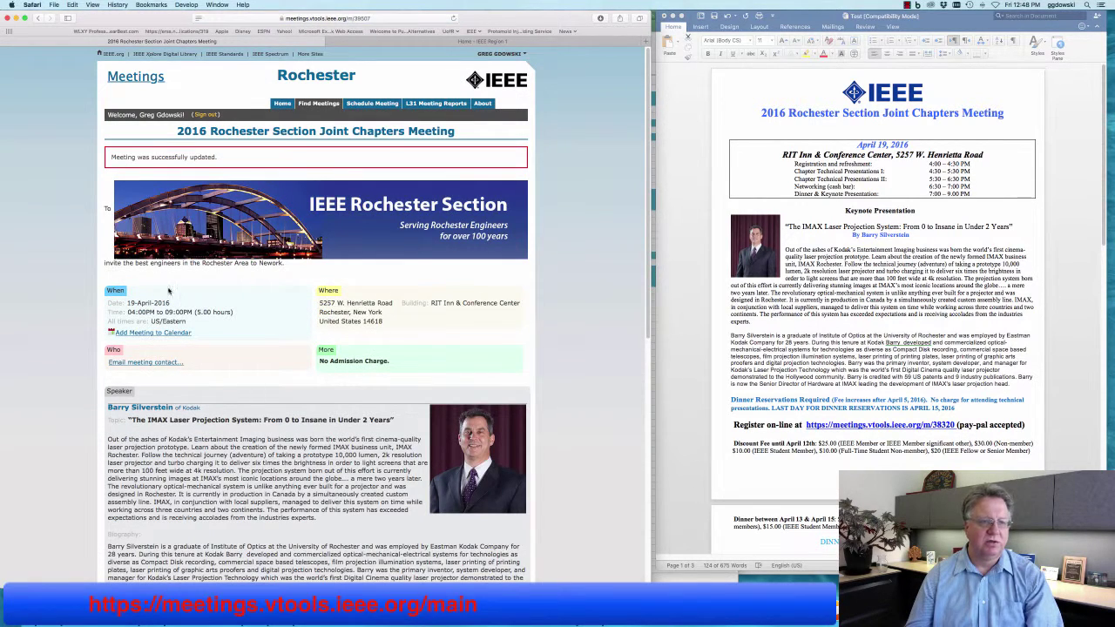
pyautogui.scroll(-3, 180, 308)
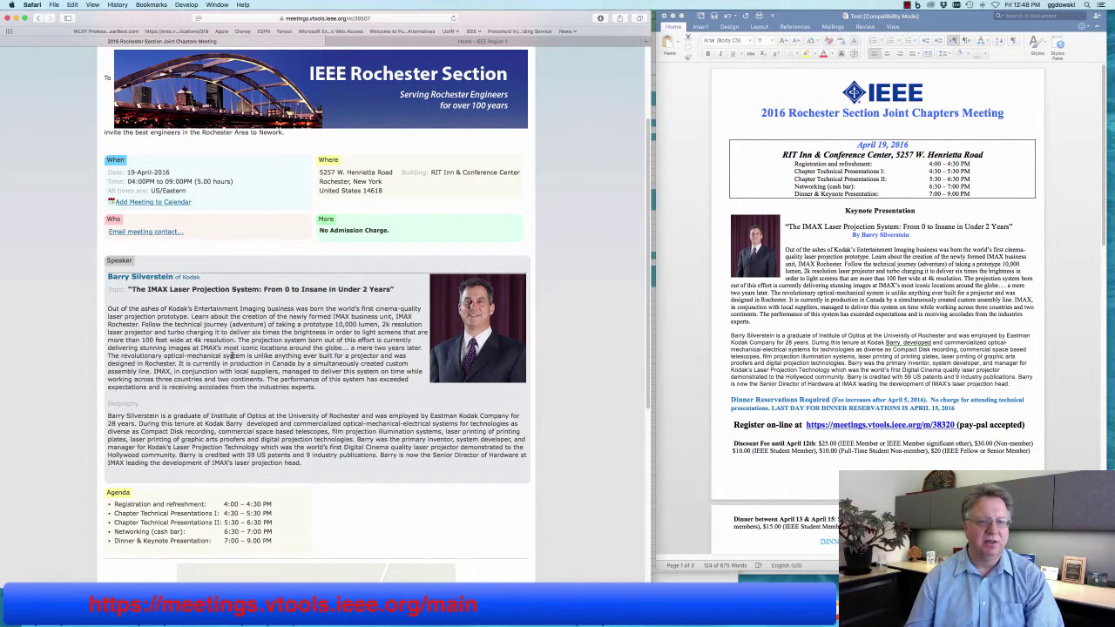
pyautogui.scroll(-5, 231, 356)
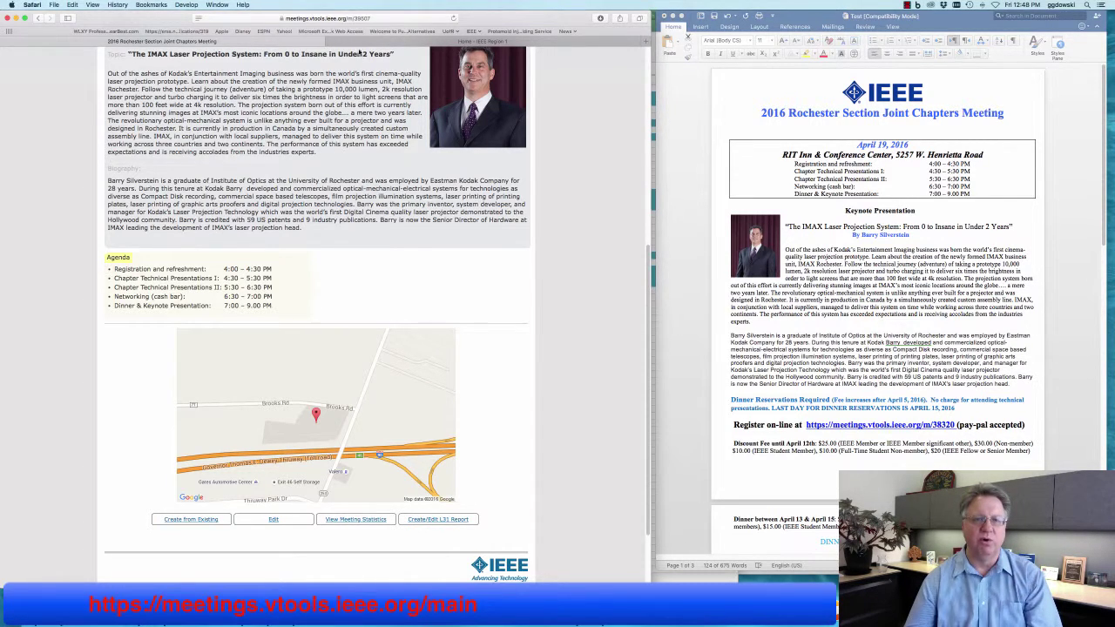
# Open the Apr 15 Switchable and Tunable Ferroelectric Devices event from Region 1's Upcoming Events.
pyautogui.click(358, 42)
pyautogui.scroll(-5, 545, 267)
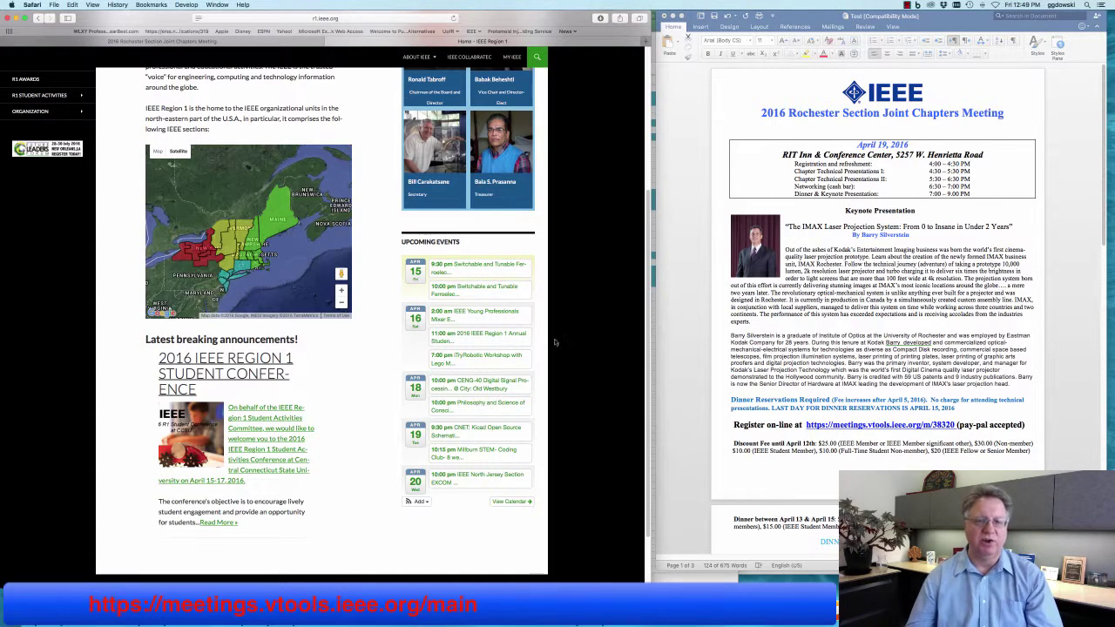
pyautogui.moveTo(461, 267)
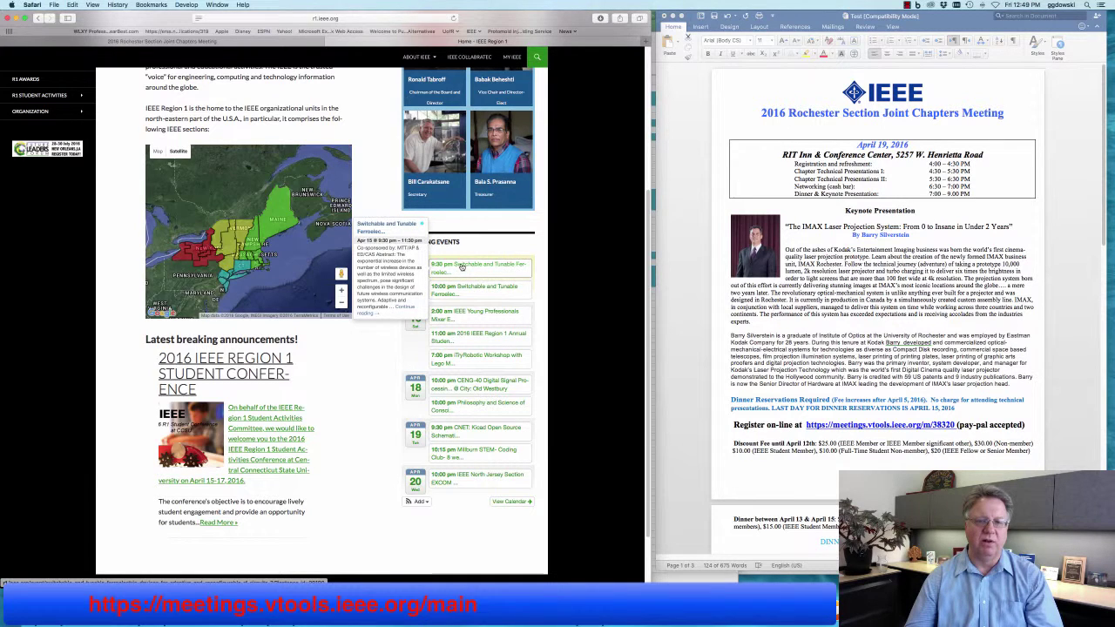
pyautogui.click(462, 266)
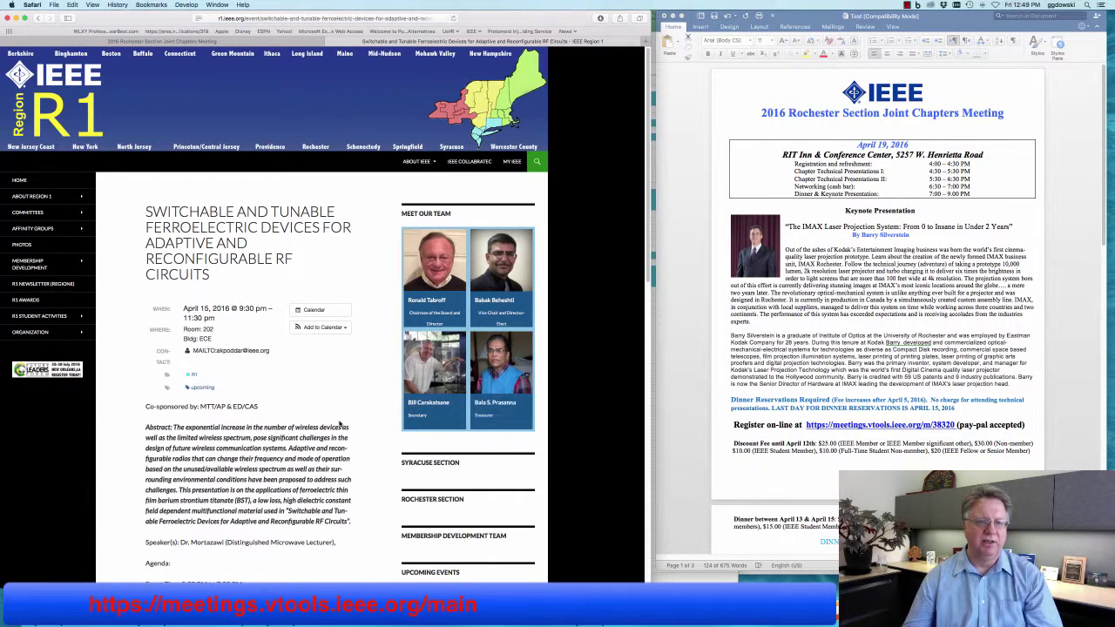
pyautogui.scroll(-2, 349, 415)
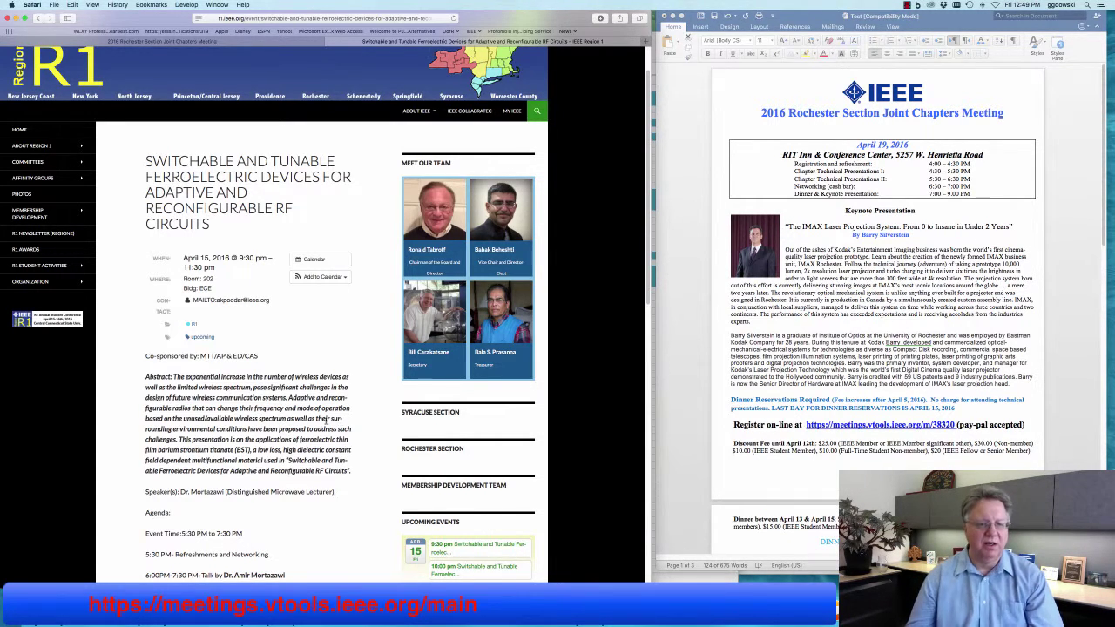
pyautogui.scroll(-10, 327, 421)
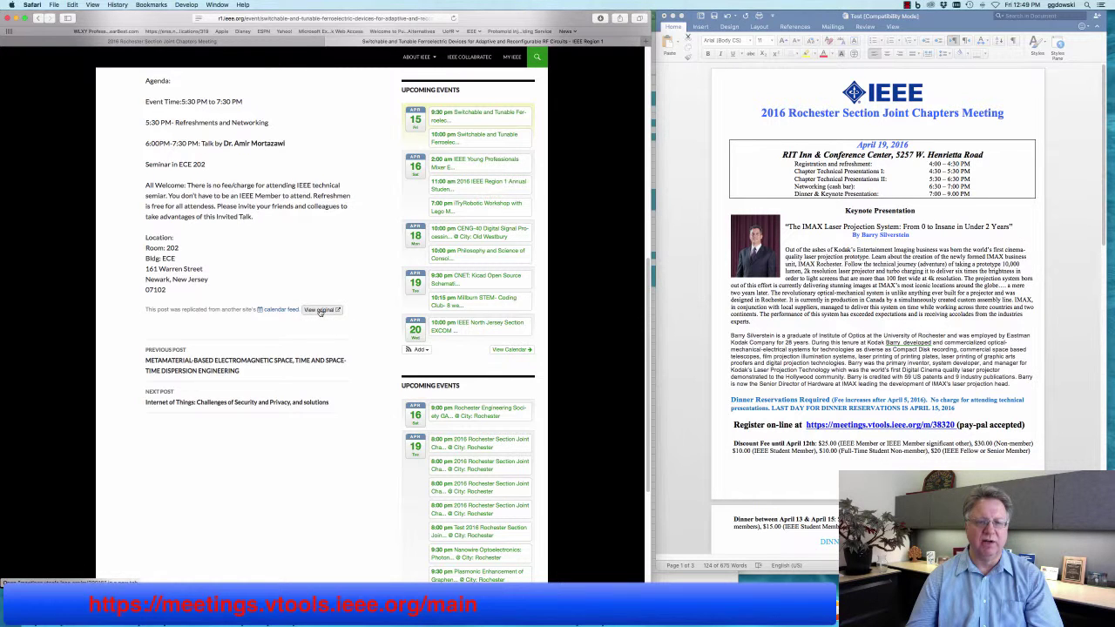
# Open the event's original vTools listing and review its registration, speaker, agenda and map.
pyautogui.click(321, 310)
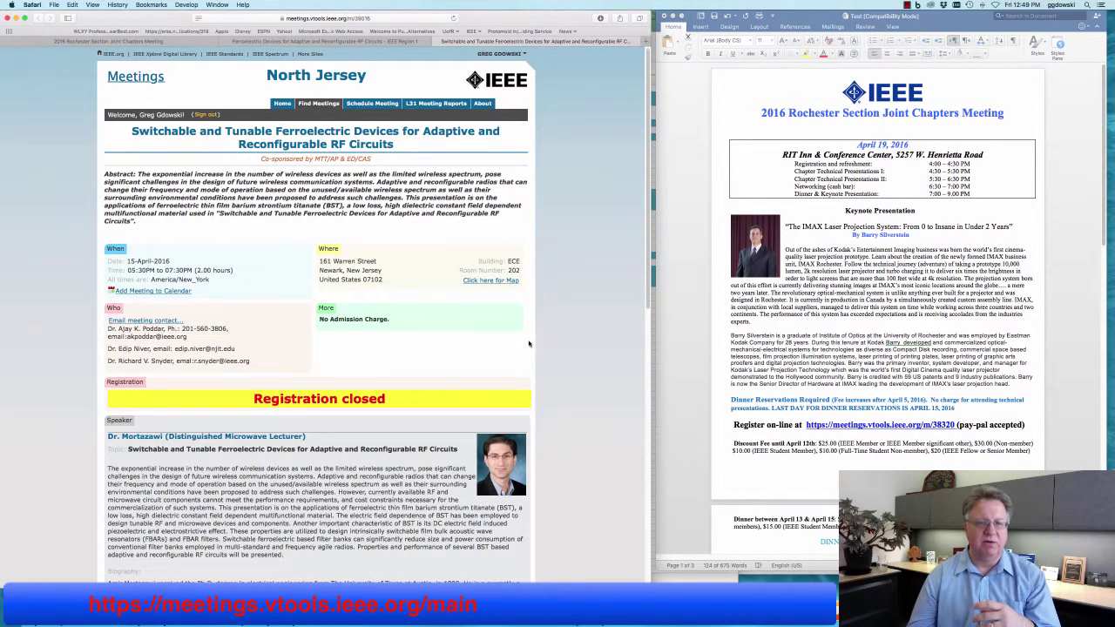
pyautogui.scroll(-2, 523, 348)
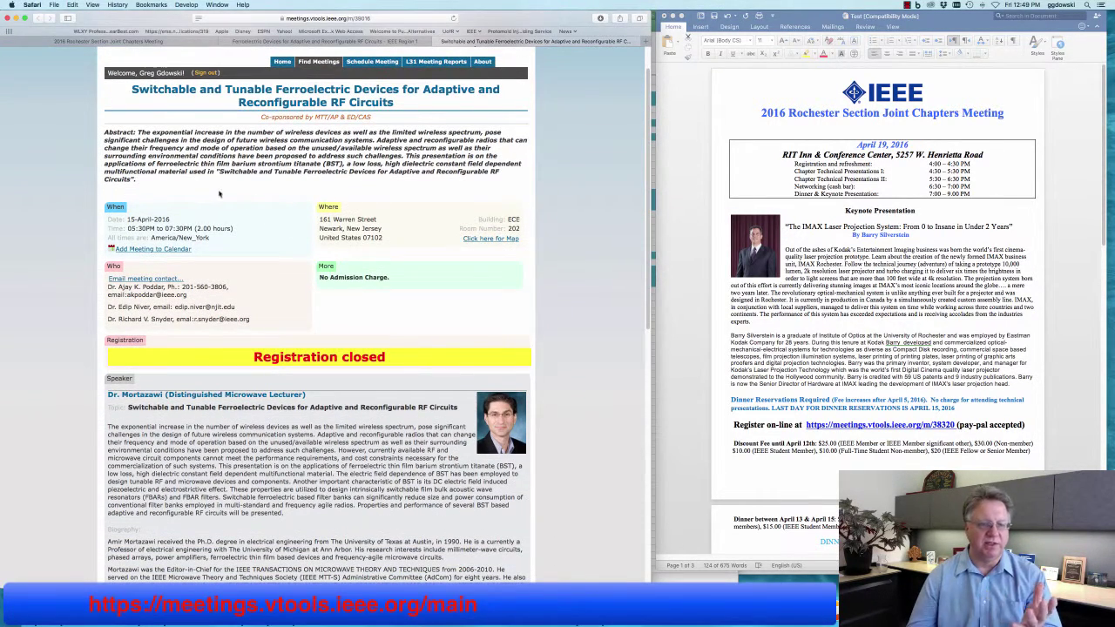
pyautogui.scroll(-3, 221, 195)
pyautogui.scroll(-1, 261, 401)
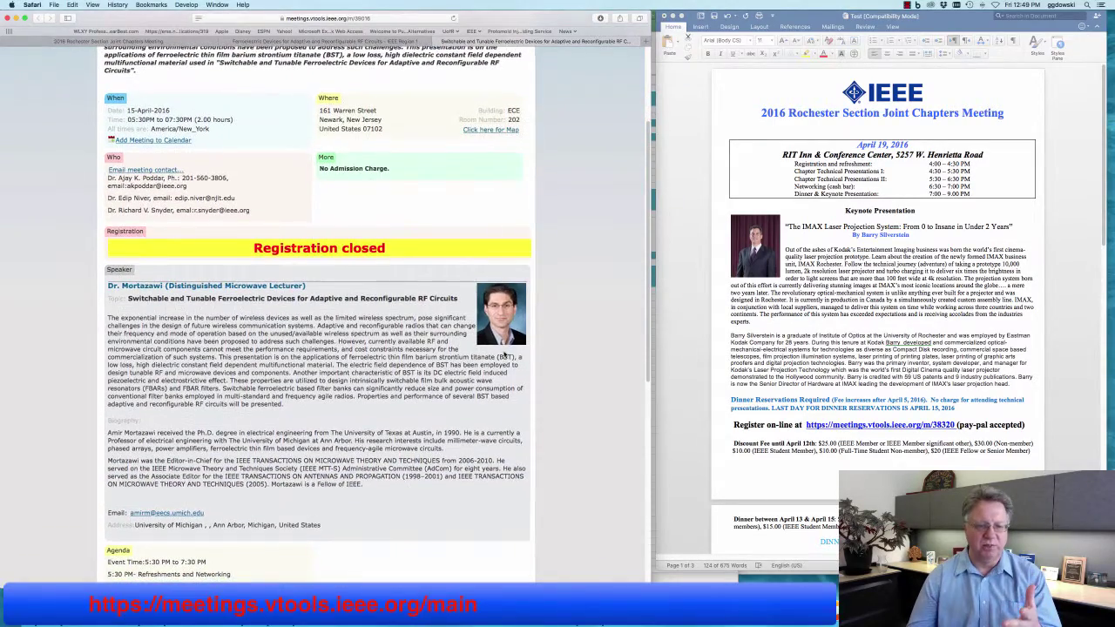
pyautogui.scroll(-10, 374, 387)
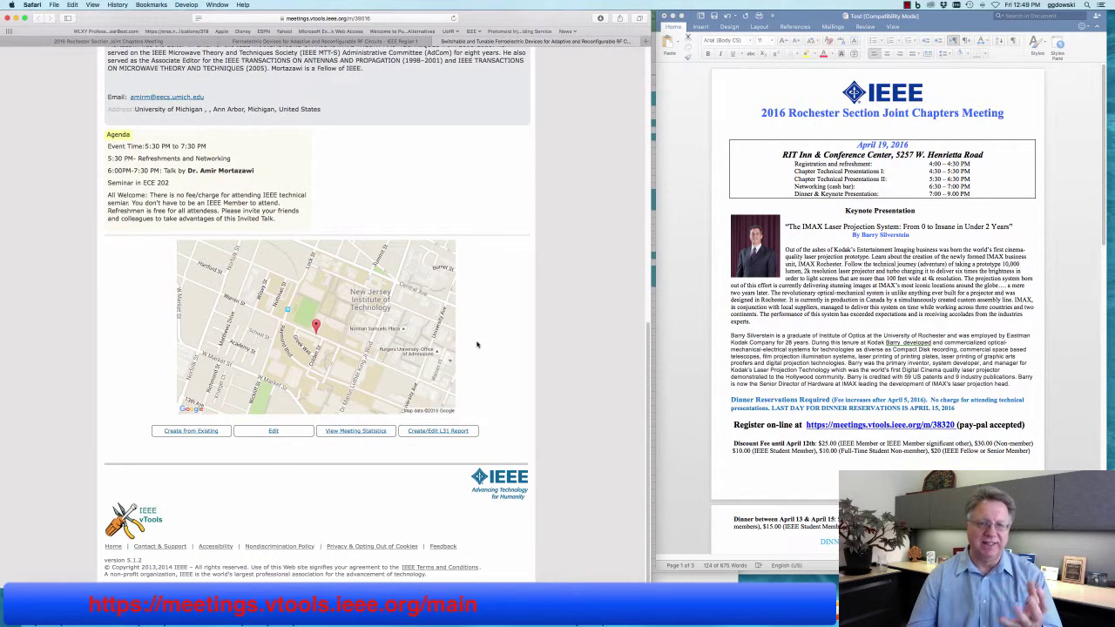
pyautogui.scroll(5, 478, 344)
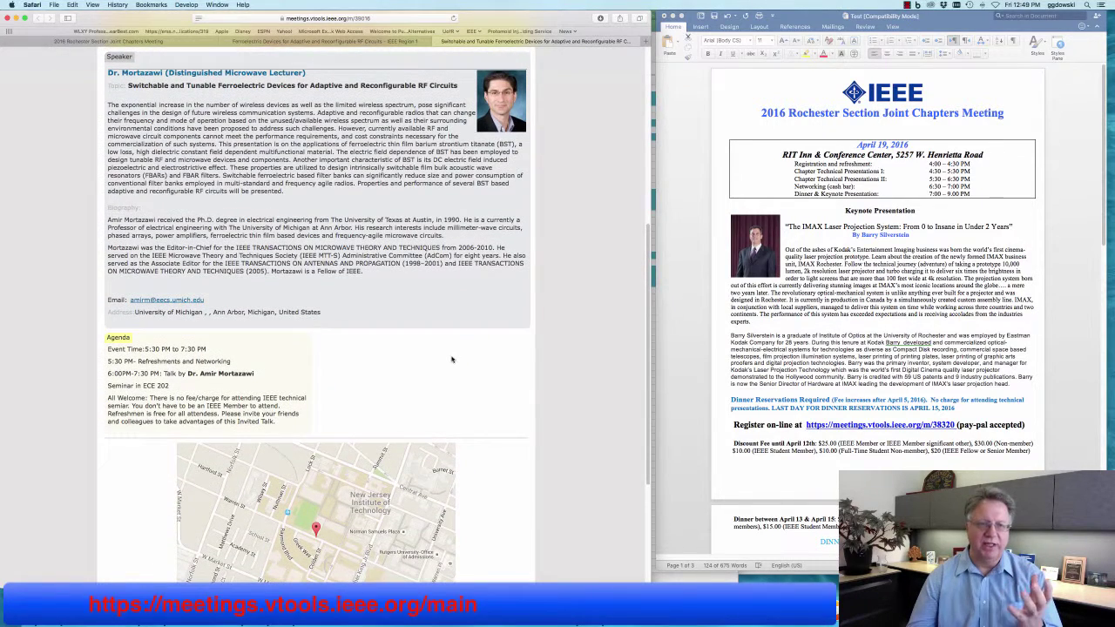